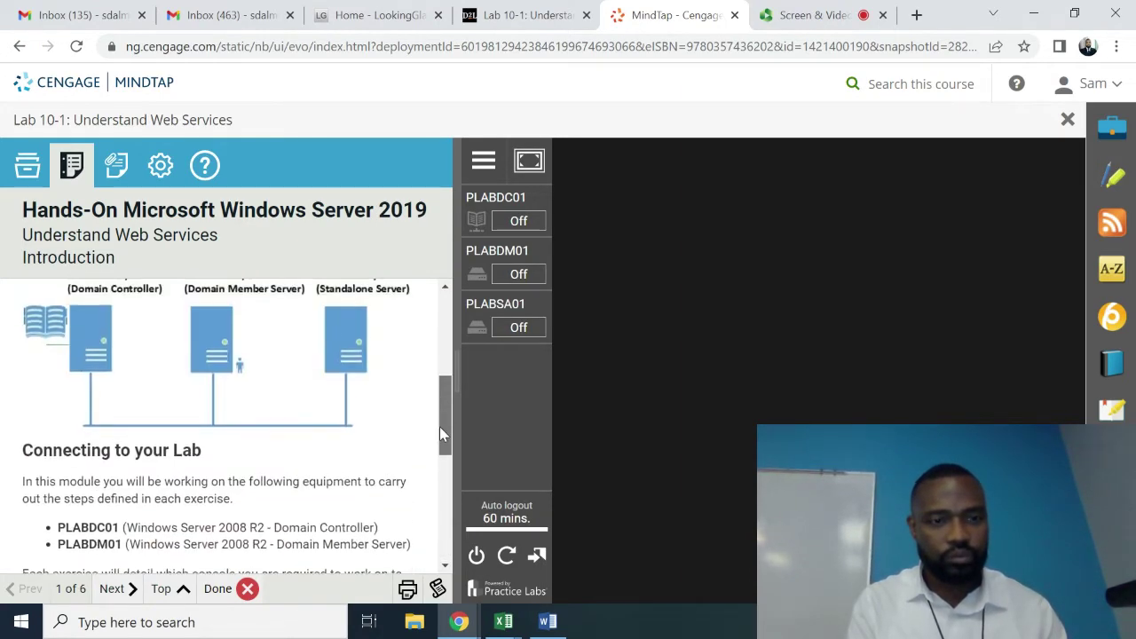
pyautogui.click(127, 590)
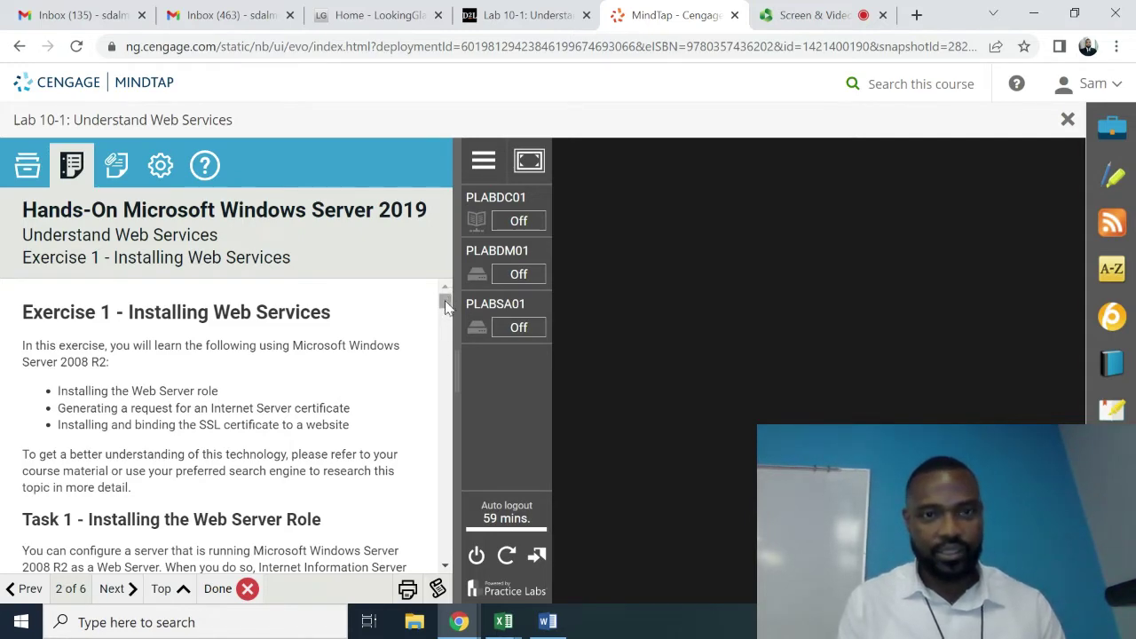
pyautogui.moveTo(446, 305)
pyautogui.mouseDown()
pyautogui.moveTo(445, 327)
pyautogui.moveTo(446, 300)
pyautogui.mouseUp()
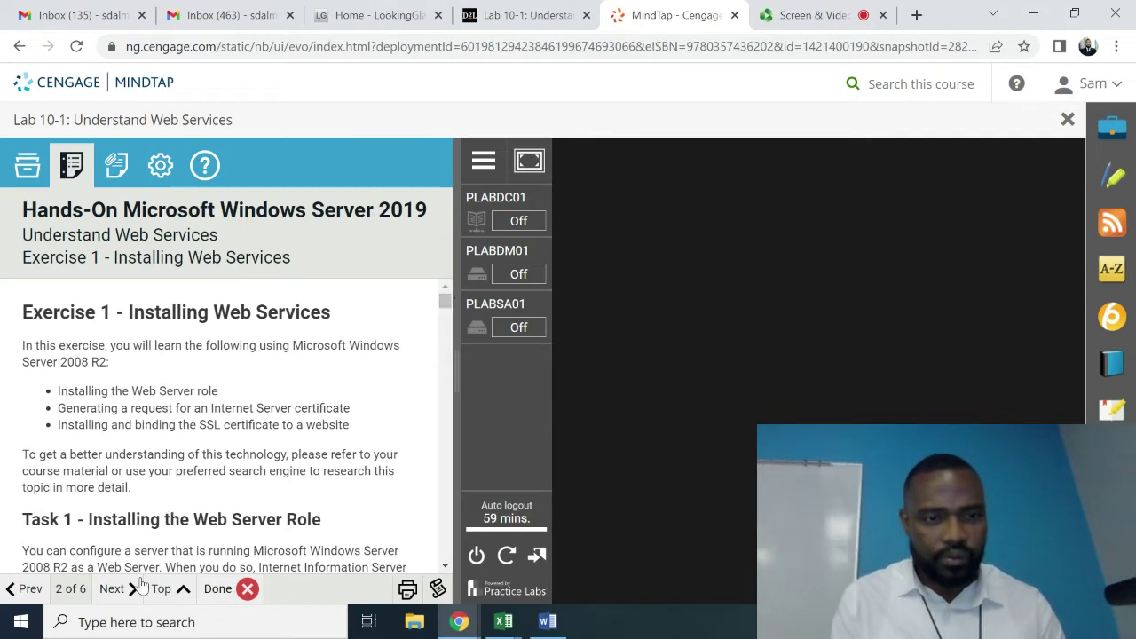
pyautogui.click(18, 589)
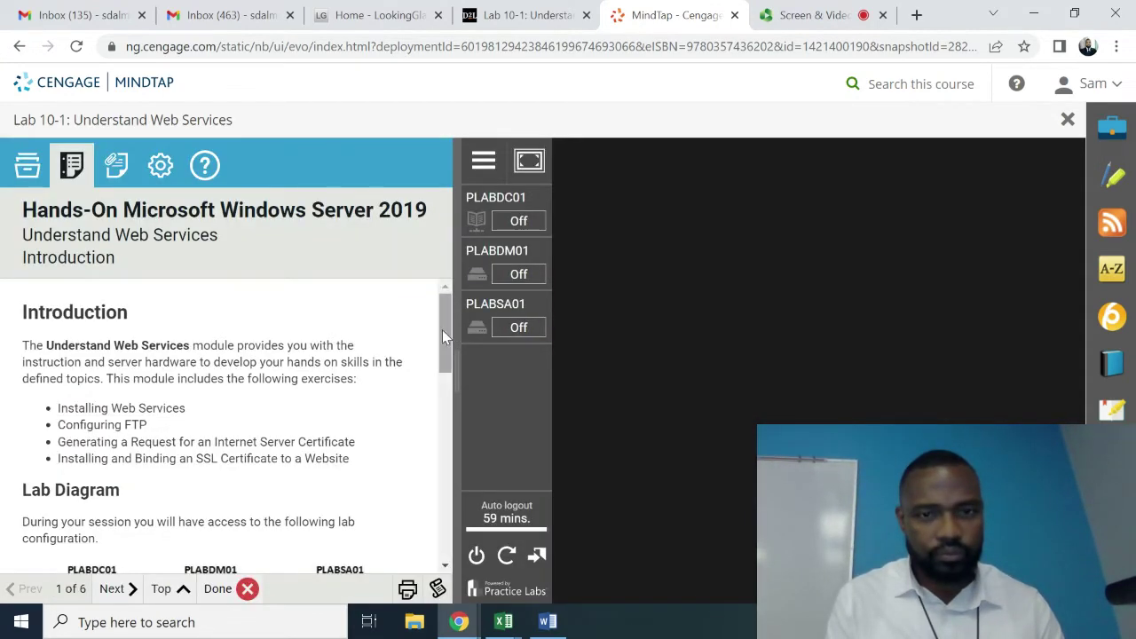
# Step: Power on the three lab devices PLABDC01, PLABDM01 and PLABSA01
pyautogui.moveTo(443, 333); pyautogui.dragTo(438, 396)
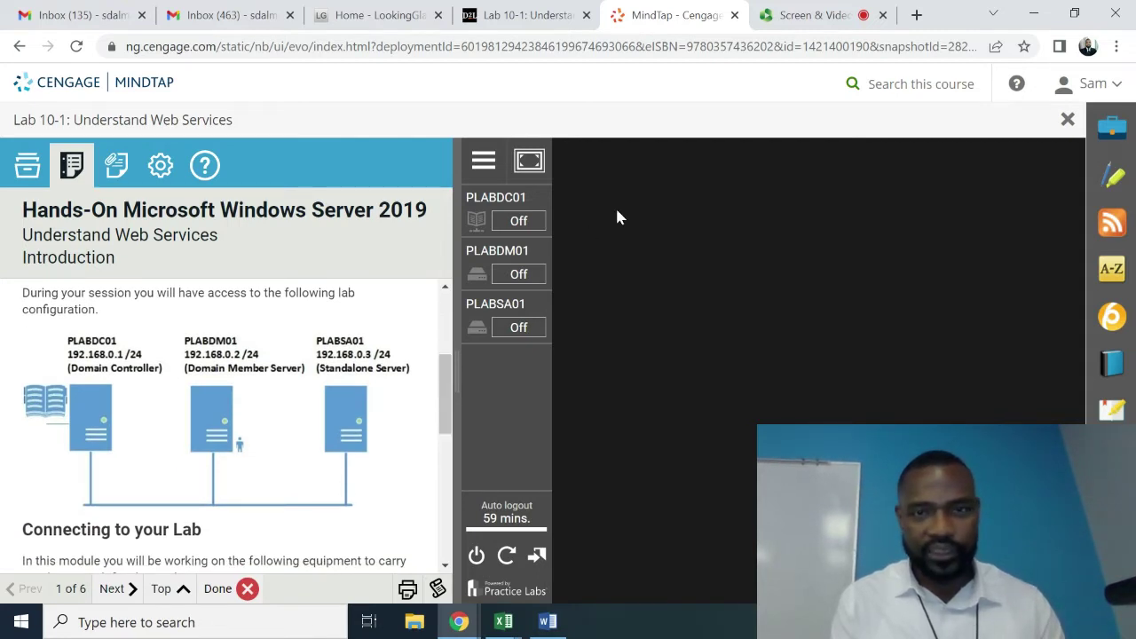
pyautogui.click(530, 220)
pyautogui.click(514, 252)
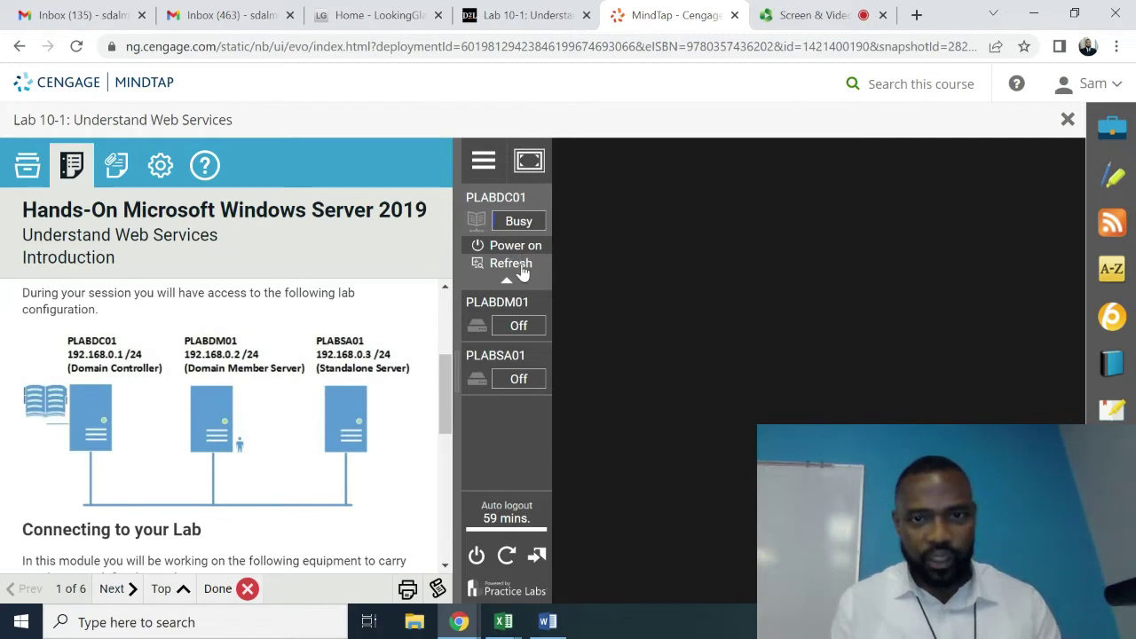
pyautogui.click(520, 325)
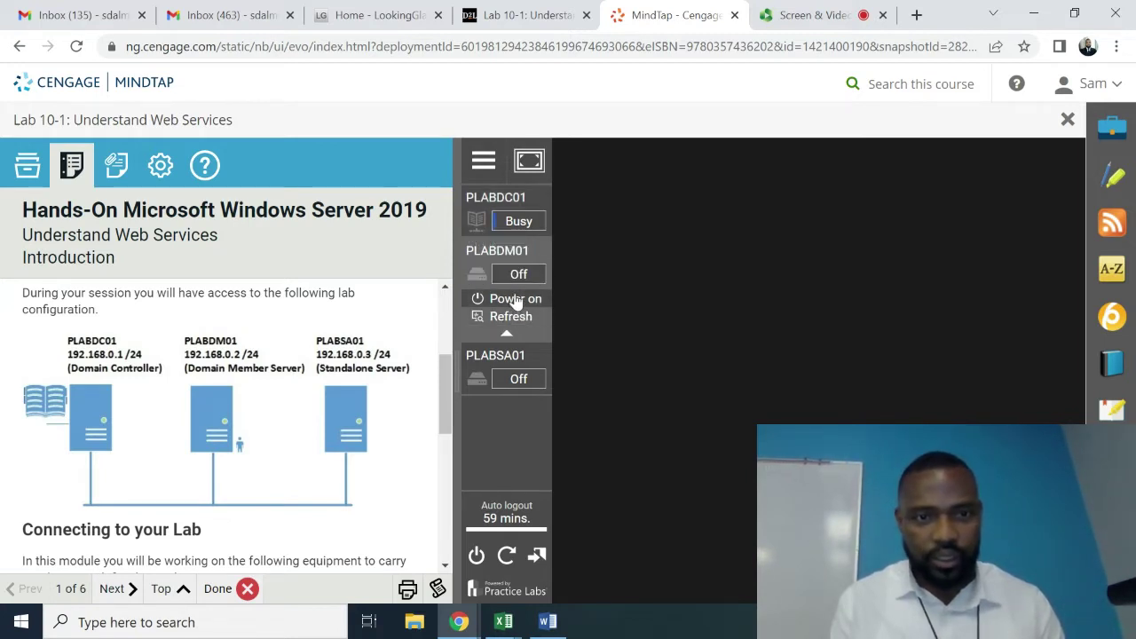
pyautogui.click(513, 300)
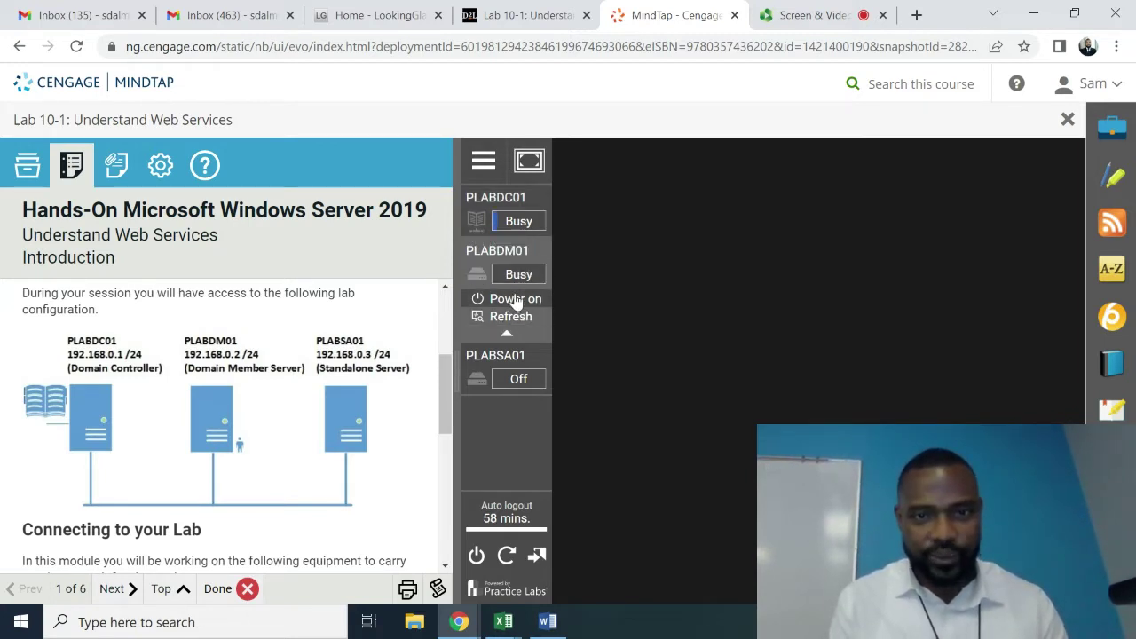
pyautogui.click(516, 353)
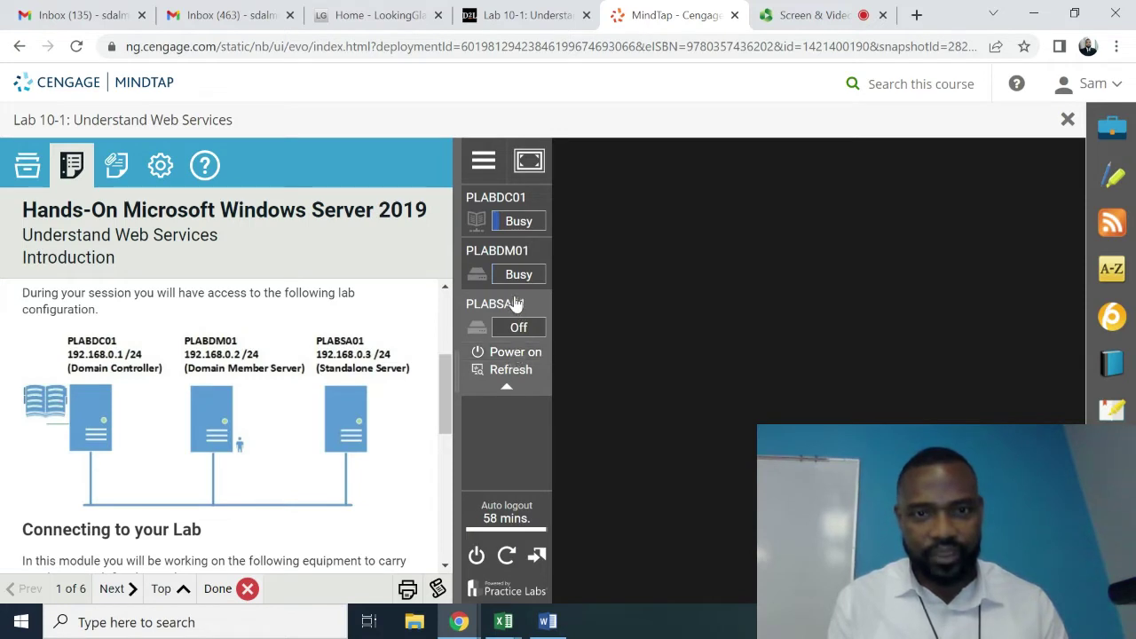
pyautogui.click(511, 354)
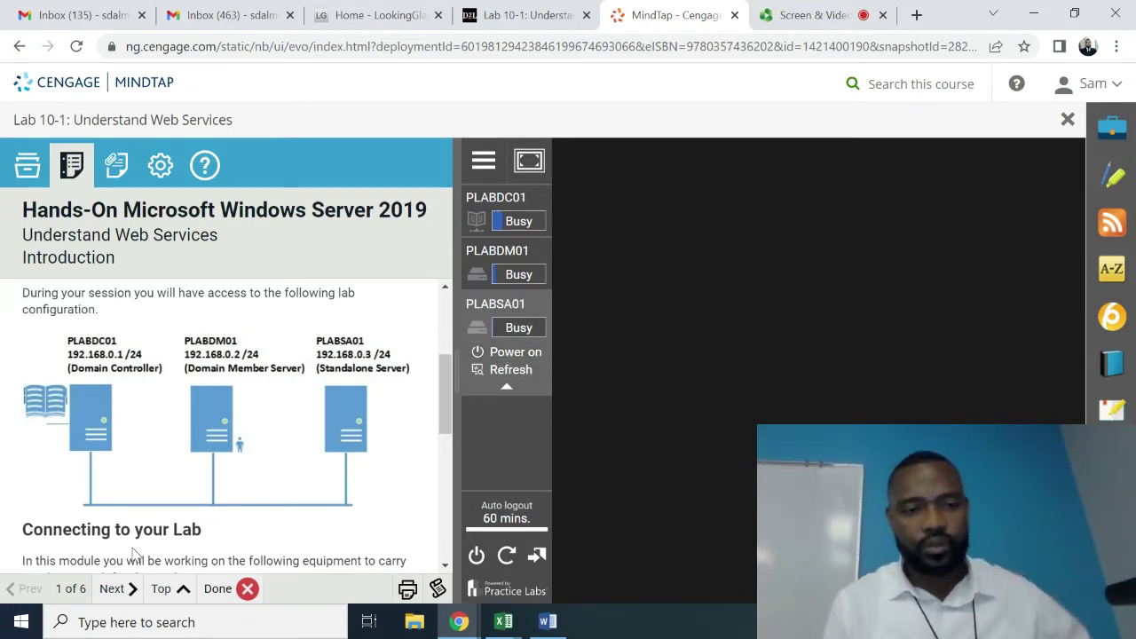
# Step: Go to the Exercise 1 - Installing Web Services instructions and read as far as Step 1 of Task 1
pyautogui.moveTo(446, 394); pyautogui.dragTo(442, 542)
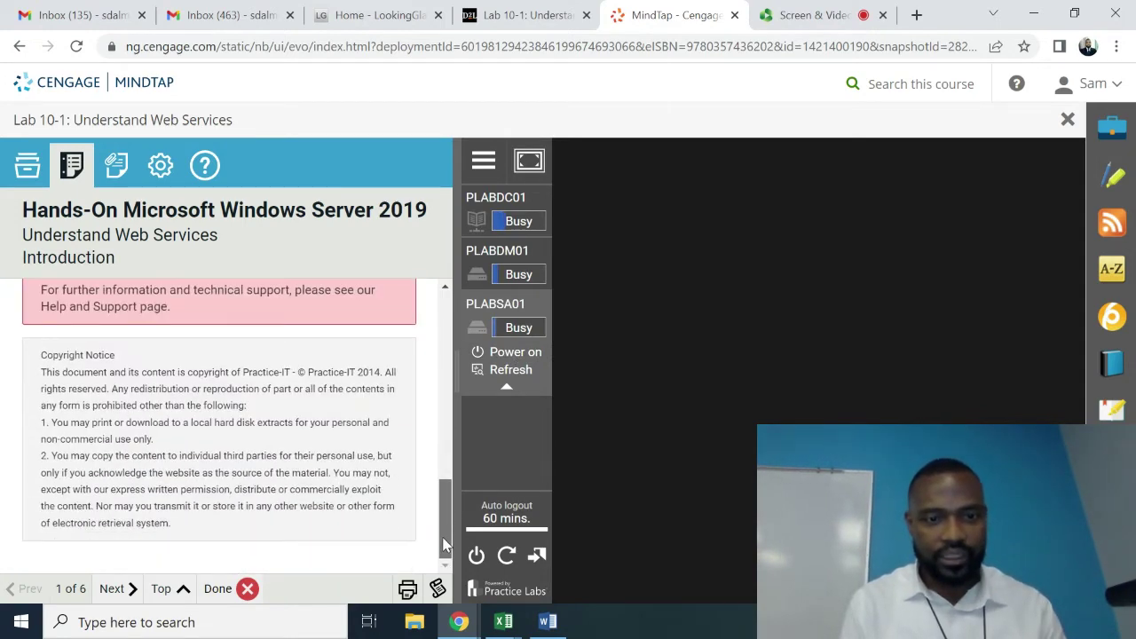
pyautogui.click(119, 589)
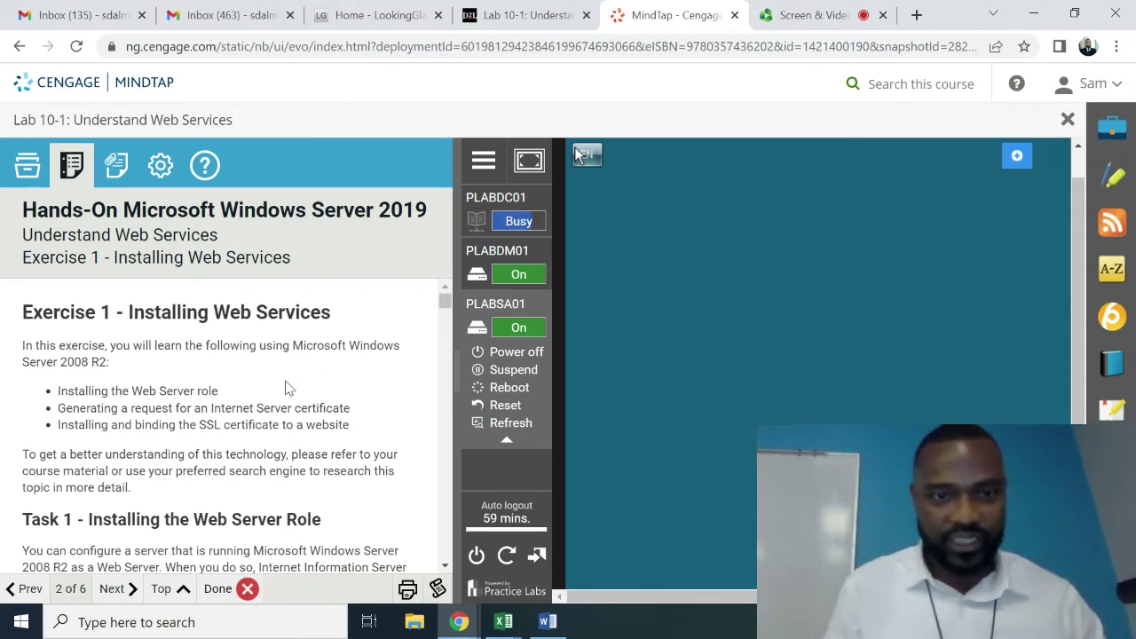
pyautogui.click(446, 569)
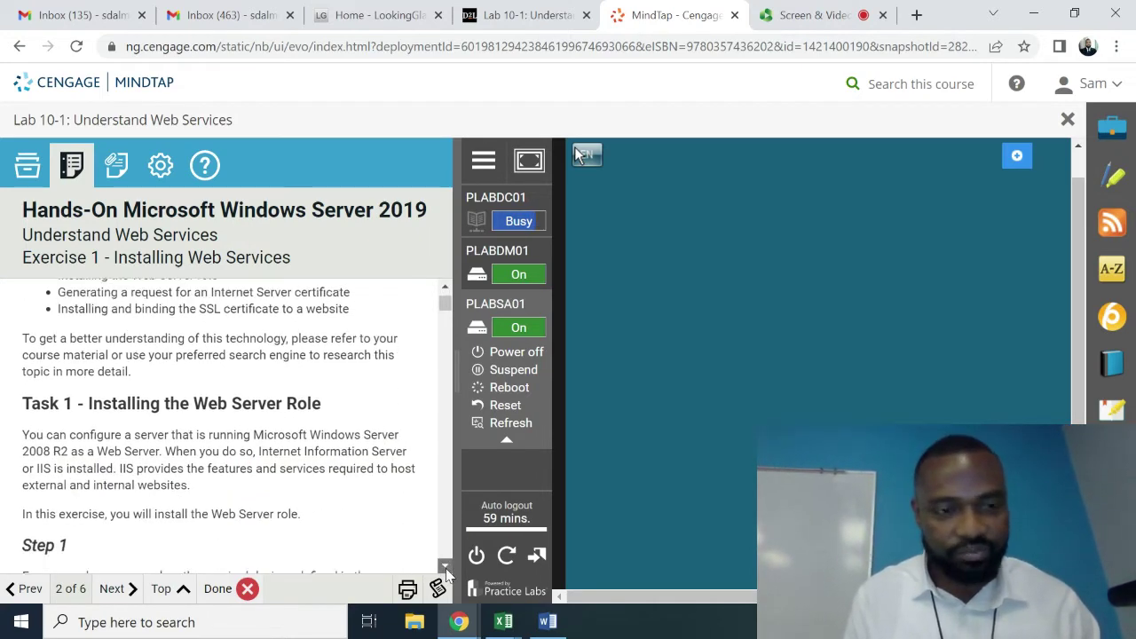
pyautogui.click(446, 568)
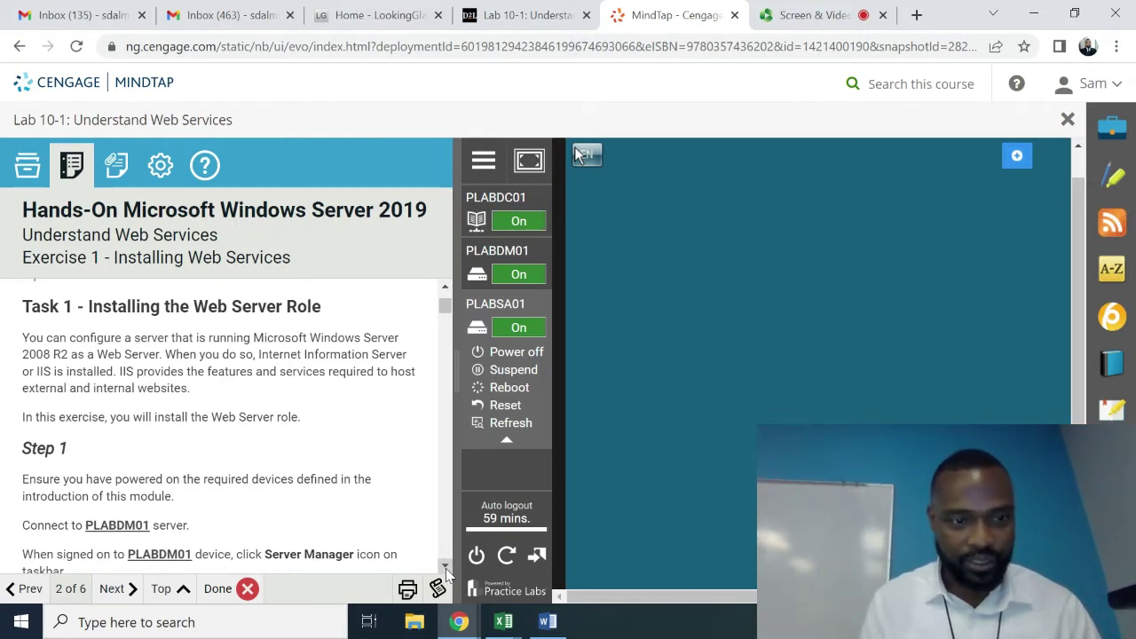
pyautogui.scroll(-2, 446, 568)
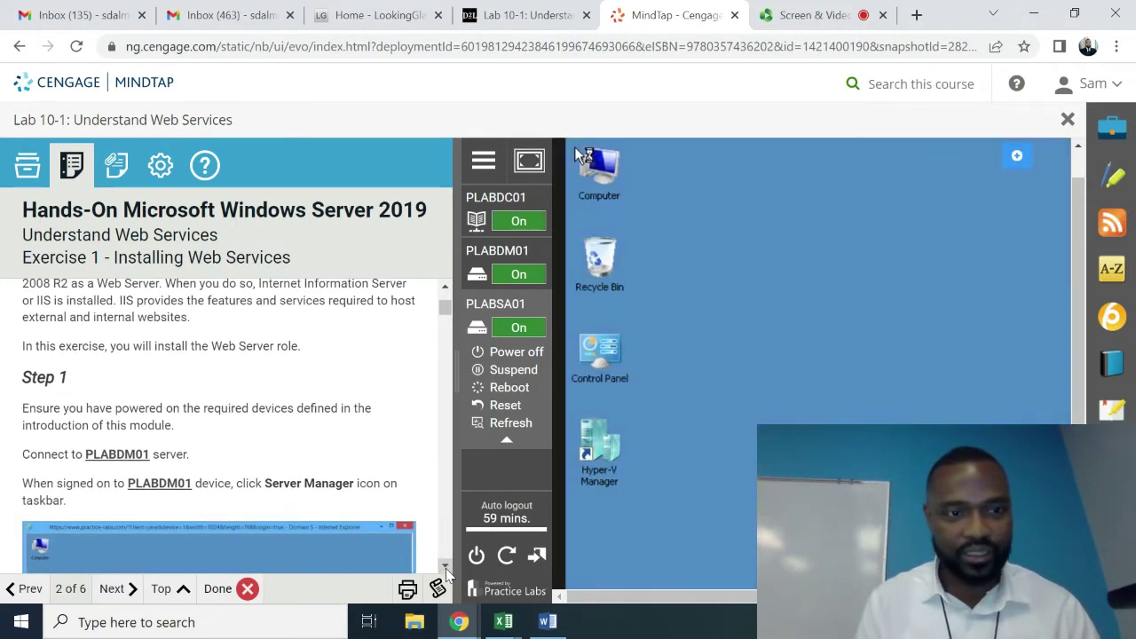
pyautogui.scroll(-2, 445, 568)
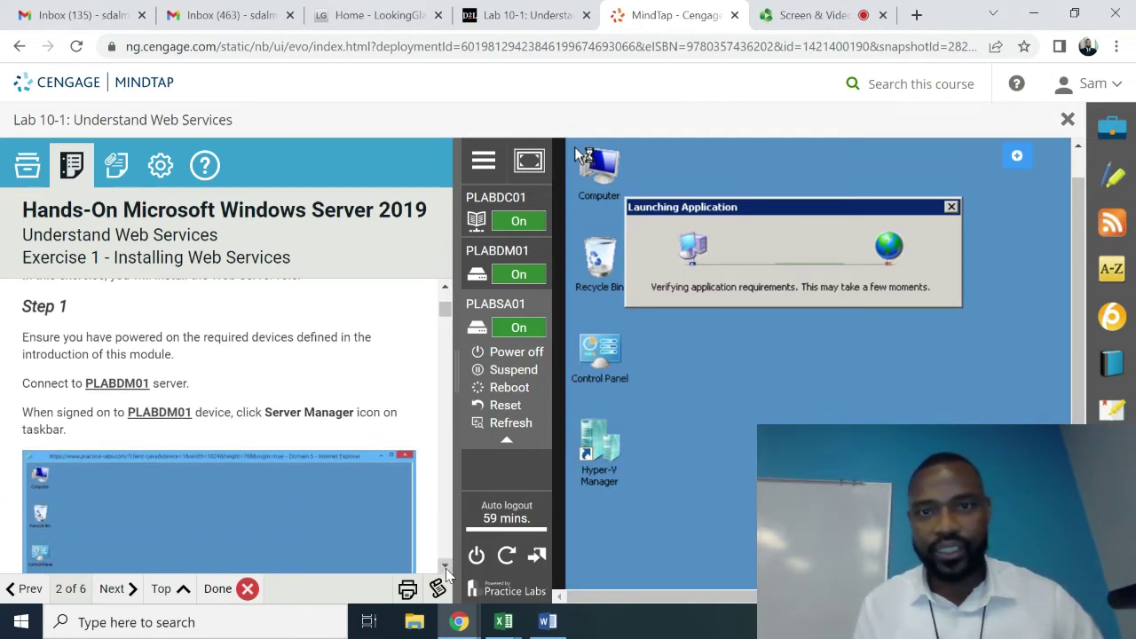
# Step: Connect to the PLABDM01 server and open its Server Manager console
pyautogui.click(532, 266)
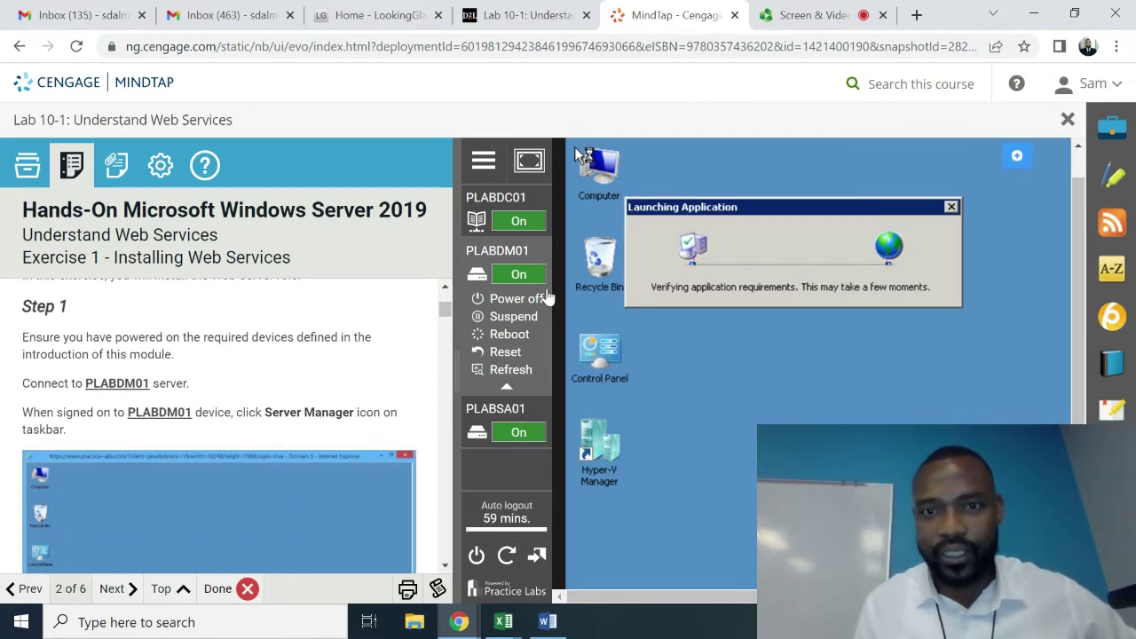
pyautogui.click(508, 255)
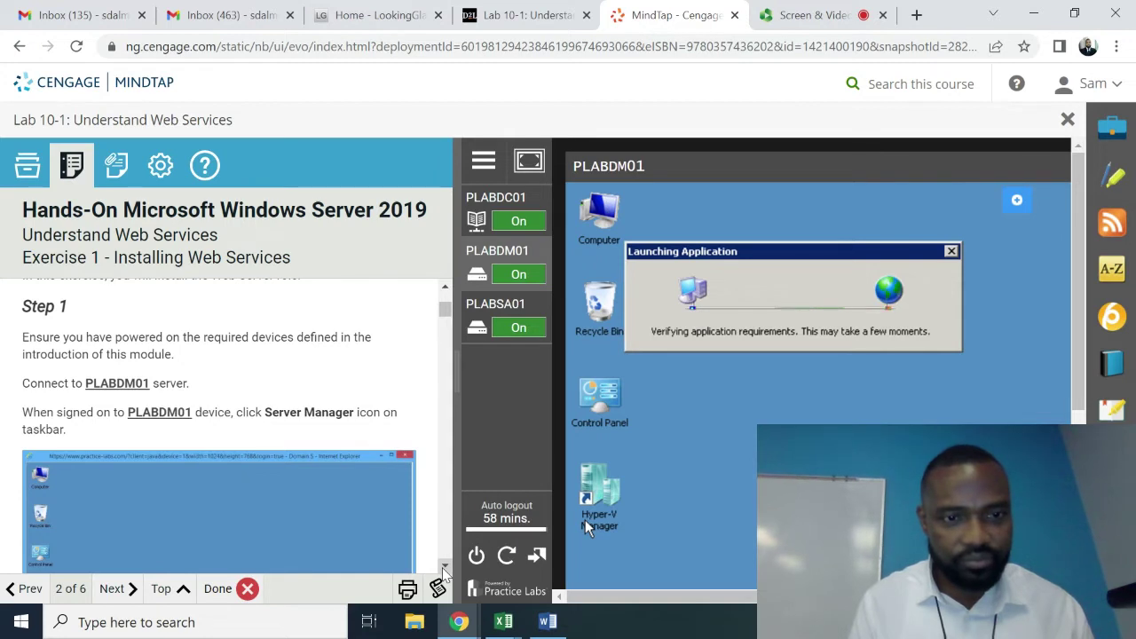
pyautogui.scroll(-3, 445, 572)
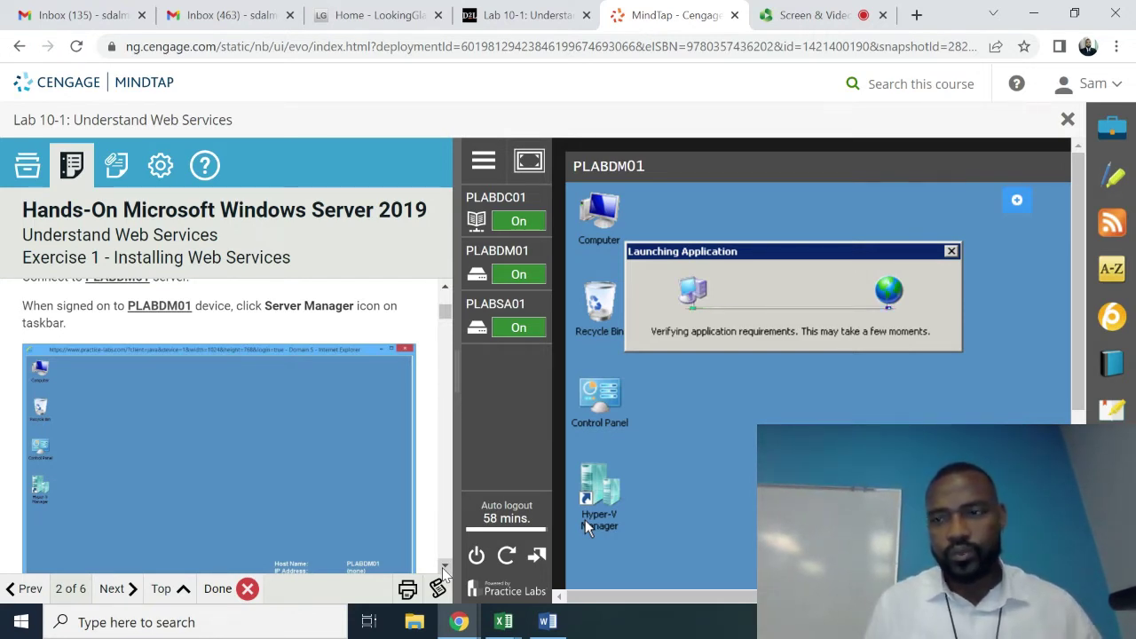
pyautogui.scroll(-3, 1077, 339)
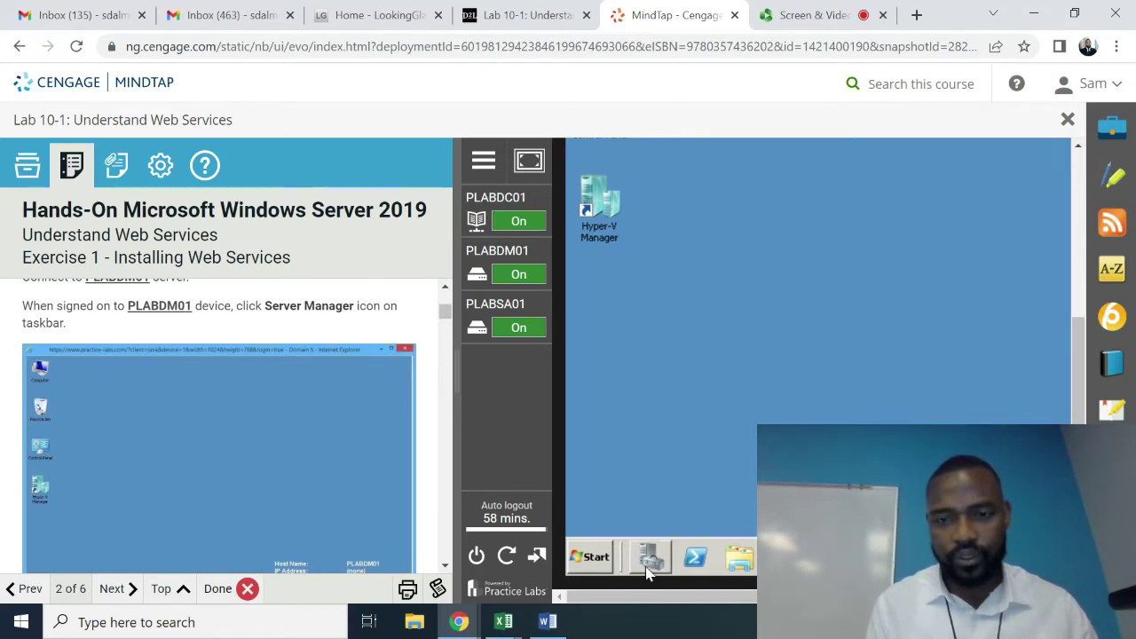
pyautogui.click(651, 557)
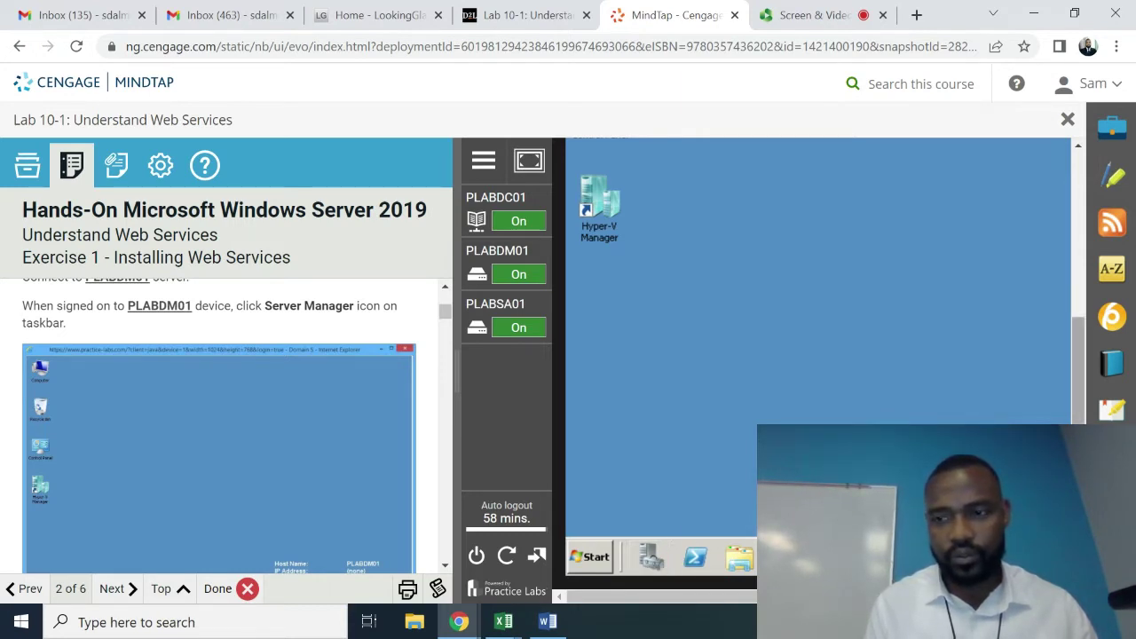
pyautogui.scroll(3, 1073, 359)
pyautogui.moveTo(1073, 359); pyautogui.dragTo(1083, 246)
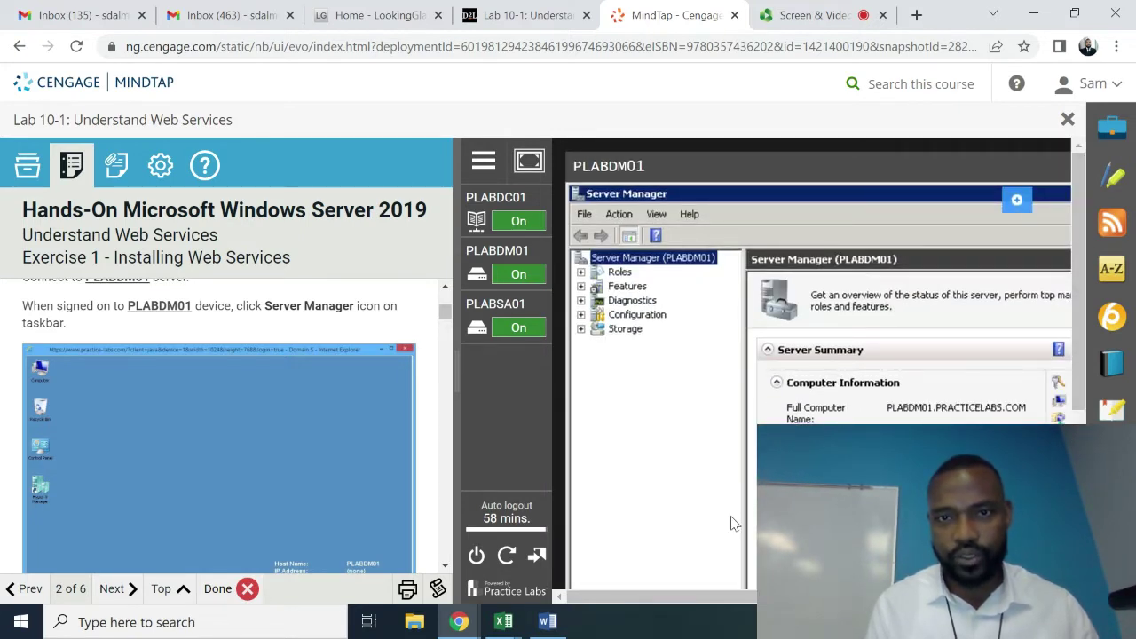
# Step: Following Step 2 of the lab, start the Add Roles Wizard from the Roles node in Server Manager
pyautogui.click(445, 567)
pyautogui.click(445, 567)
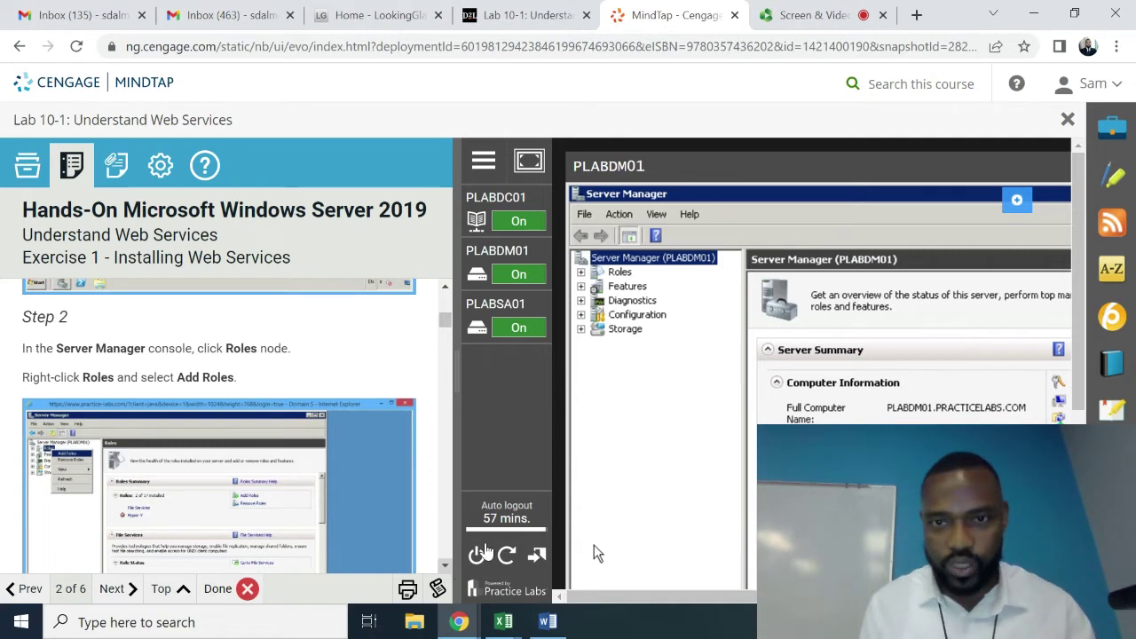
pyautogui.click(621, 273)
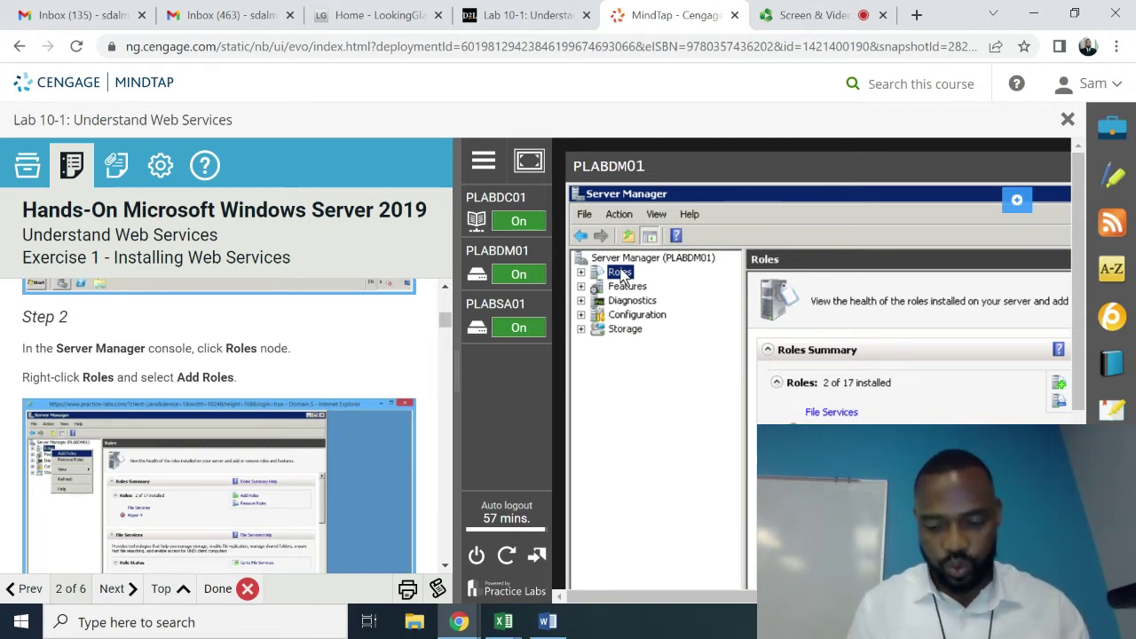
pyautogui.rightClick(622, 275)
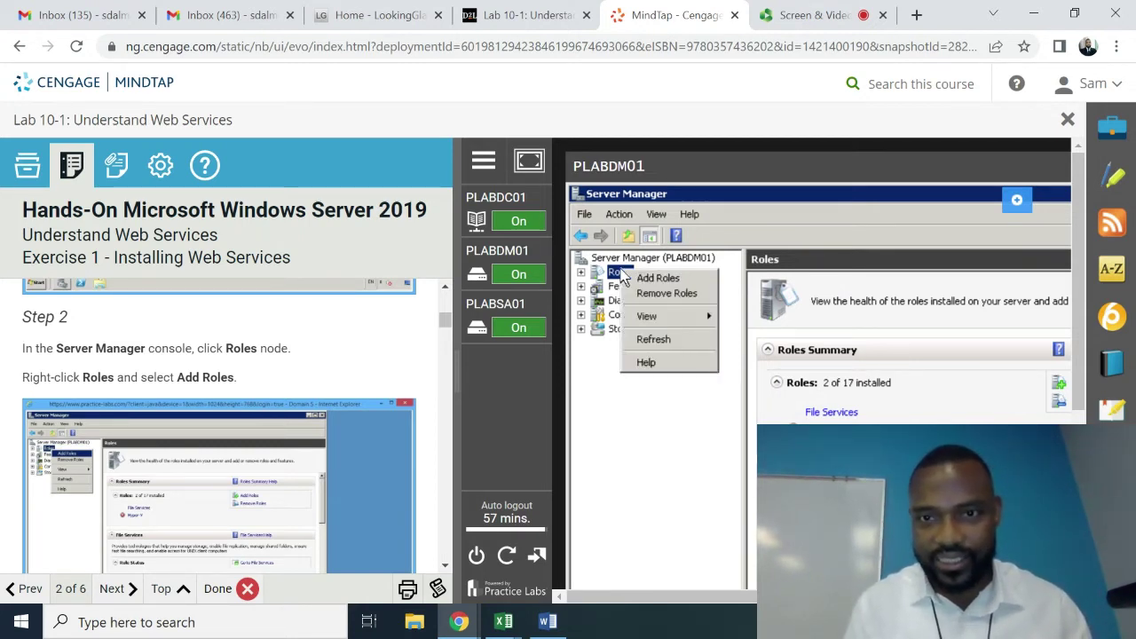
pyautogui.click(661, 279)
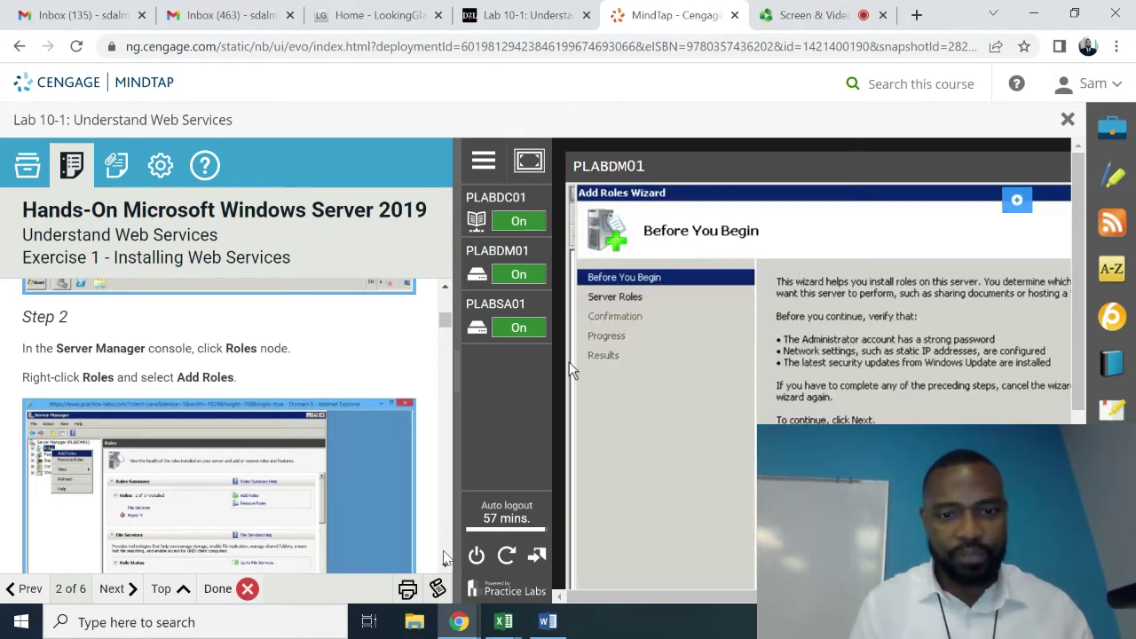
# Step: Following Step 3 of the lab, advance the Add Roles Wizard past the Before You Begin page
pyautogui.click(447, 569)
pyautogui.click(446, 569)
pyautogui.click(446, 569)
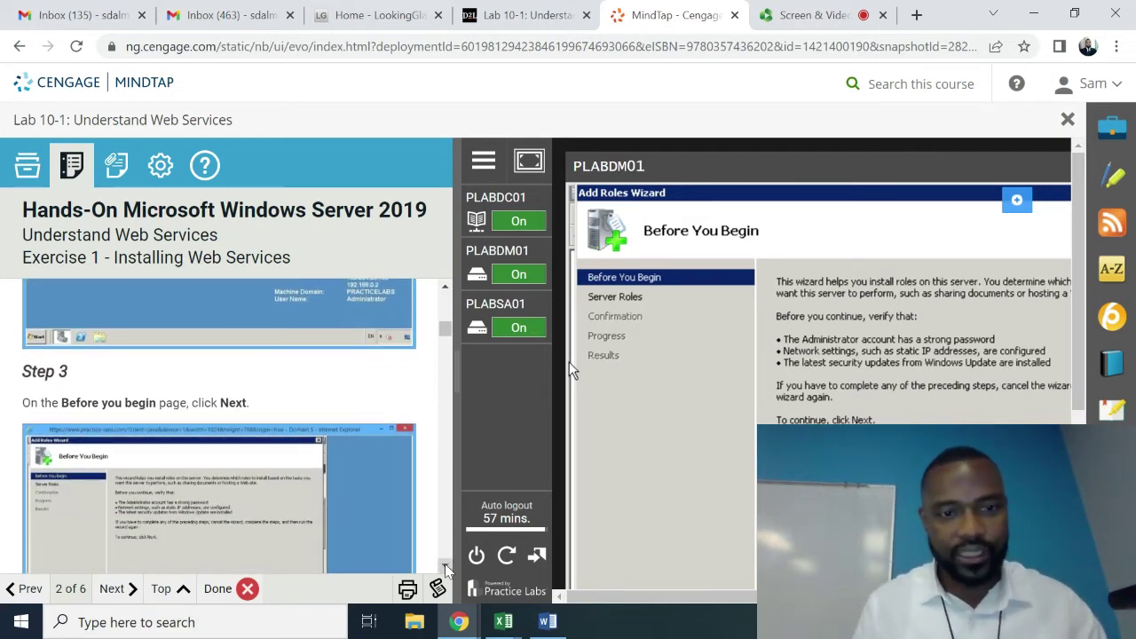
pyautogui.moveTo(621, 597); pyautogui.dragTo(739, 597)
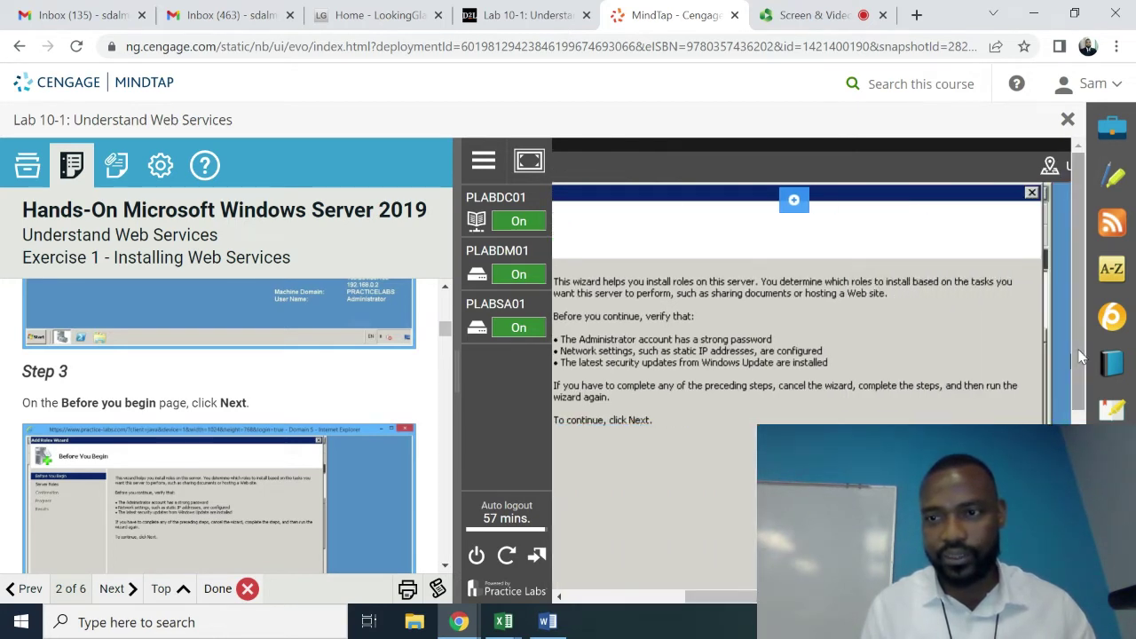
pyautogui.moveTo(1081, 355); pyautogui.dragTo(1081, 461)
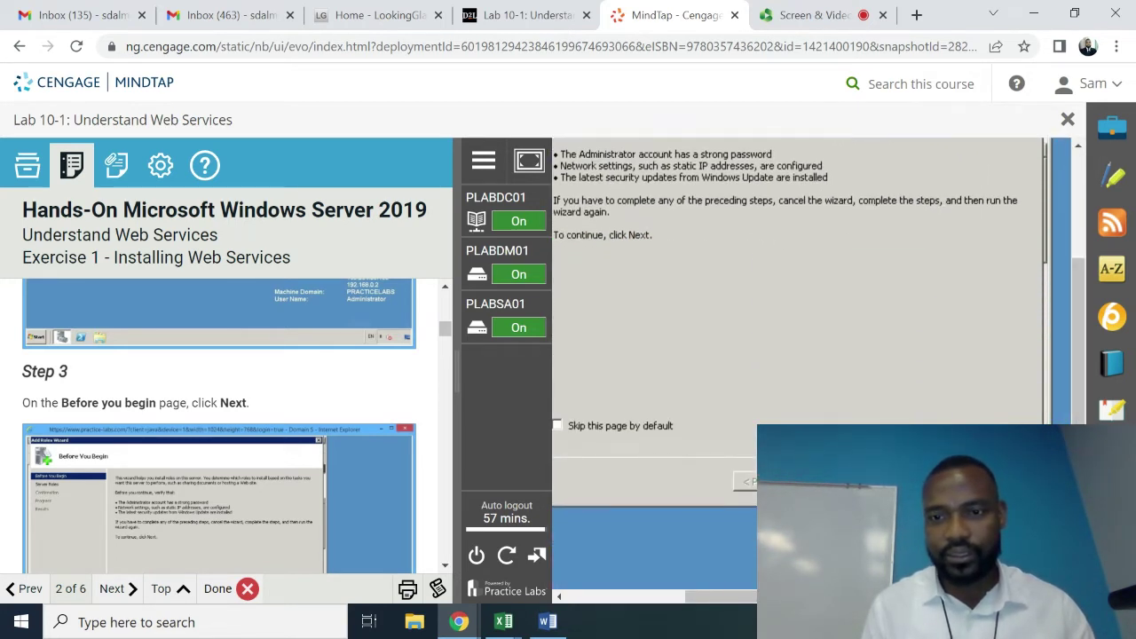
pyautogui.press('Return')
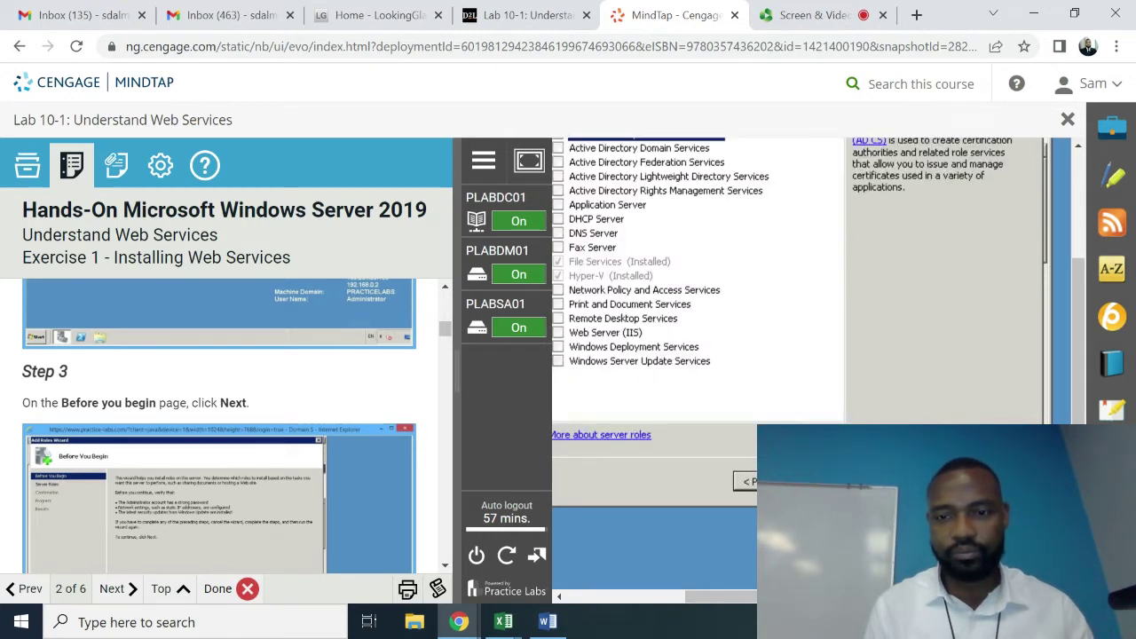
# Step: Following Step 4 of the lab, select the Web Server (IIS) role and advance past the Select Server Roles page
pyautogui.moveTo(721, 597); pyautogui.dragTo(679, 616)
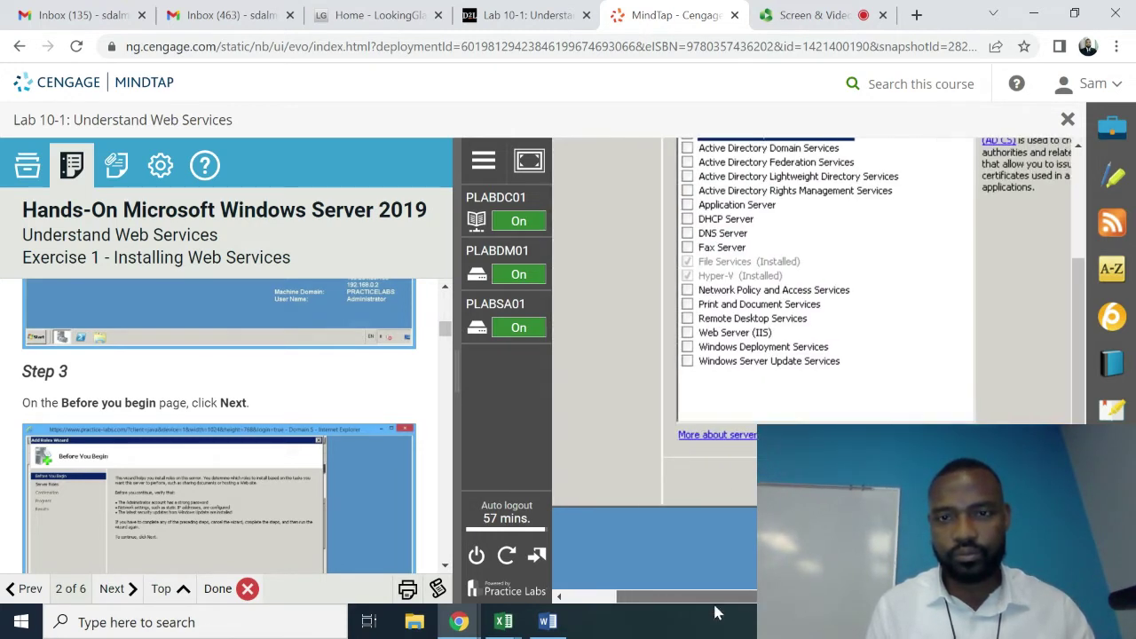
pyautogui.click(445, 567)
pyautogui.click(444, 566)
pyautogui.click(444, 566)
pyautogui.click(445, 566)
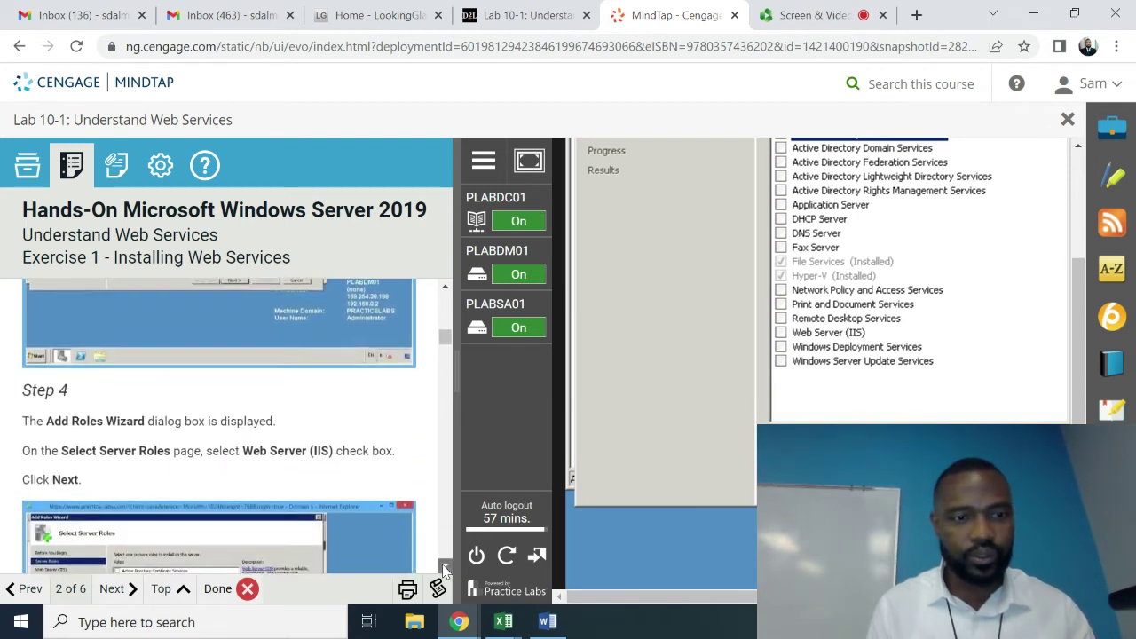
pyautogui.click(445, 567)
pyautogui.click(444, 566)
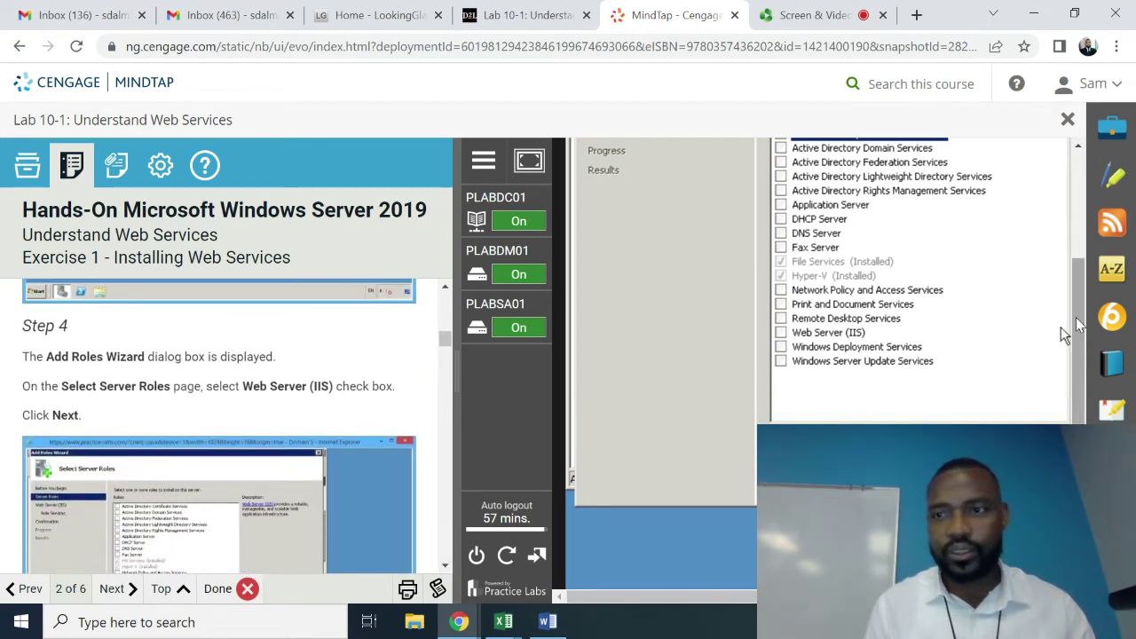
pyautogui.moveTo(1075, 325); pyautogui.dragTo(1074, 219)
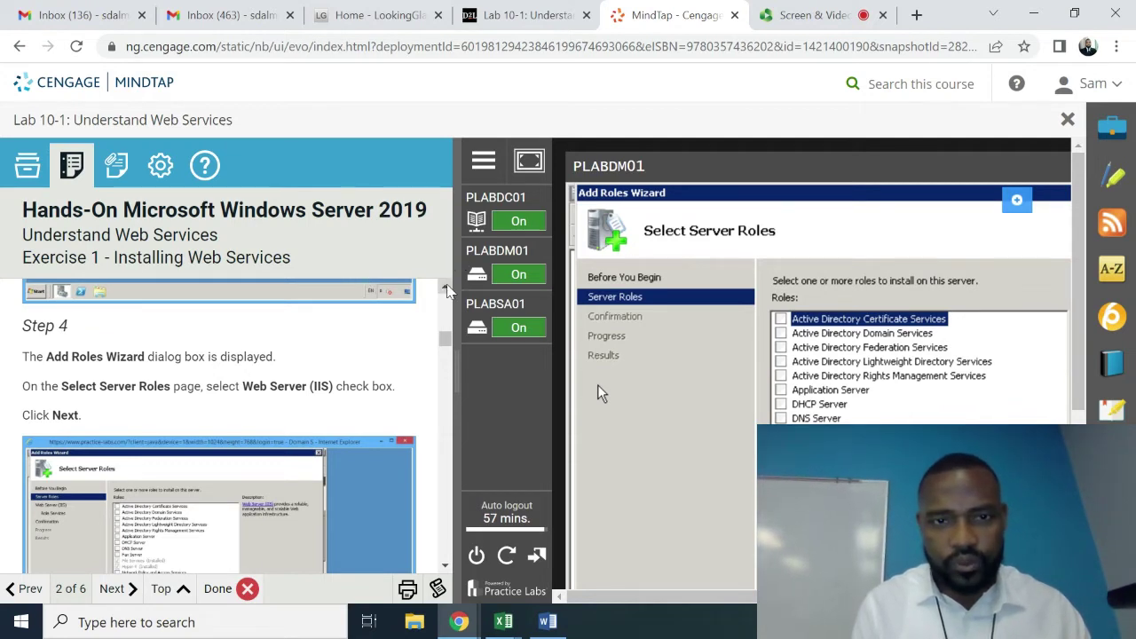
pyautogui.click(445, 287)
pyautogui.scroll(5, 447, 291)
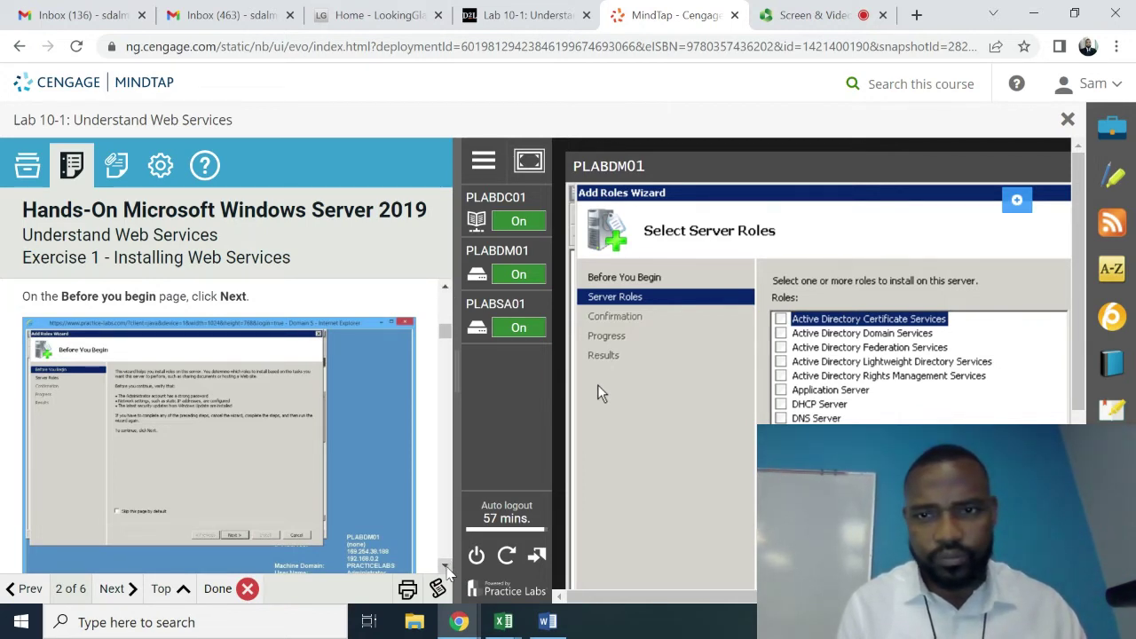
pyautogui.scroll(-5, 447, 570)
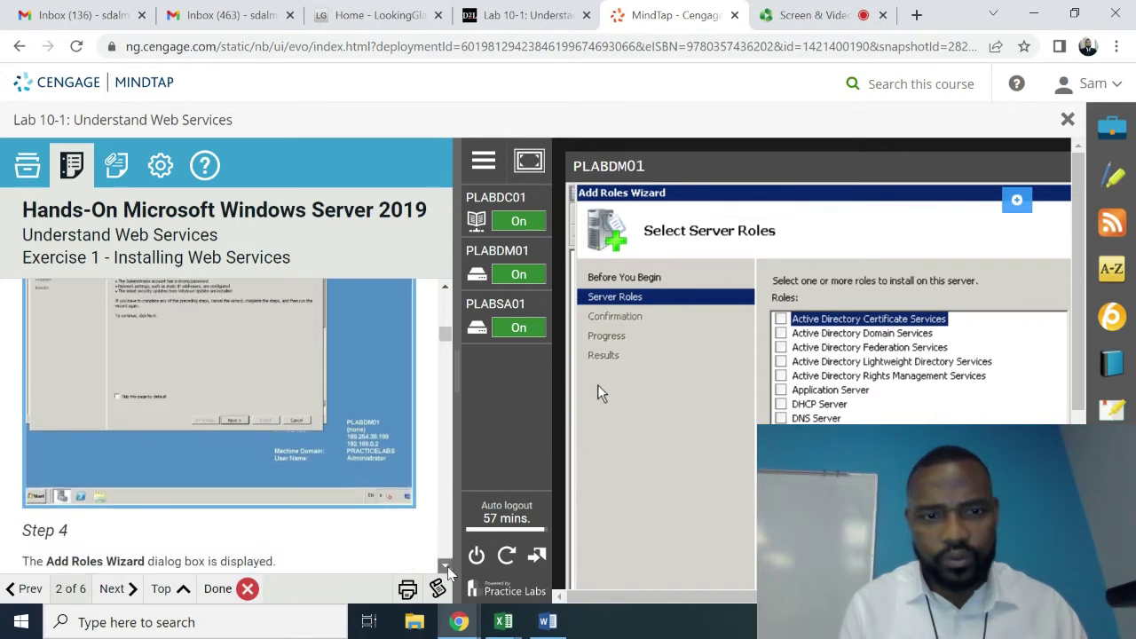
pyautogui.scroll(-1, 447, 570)
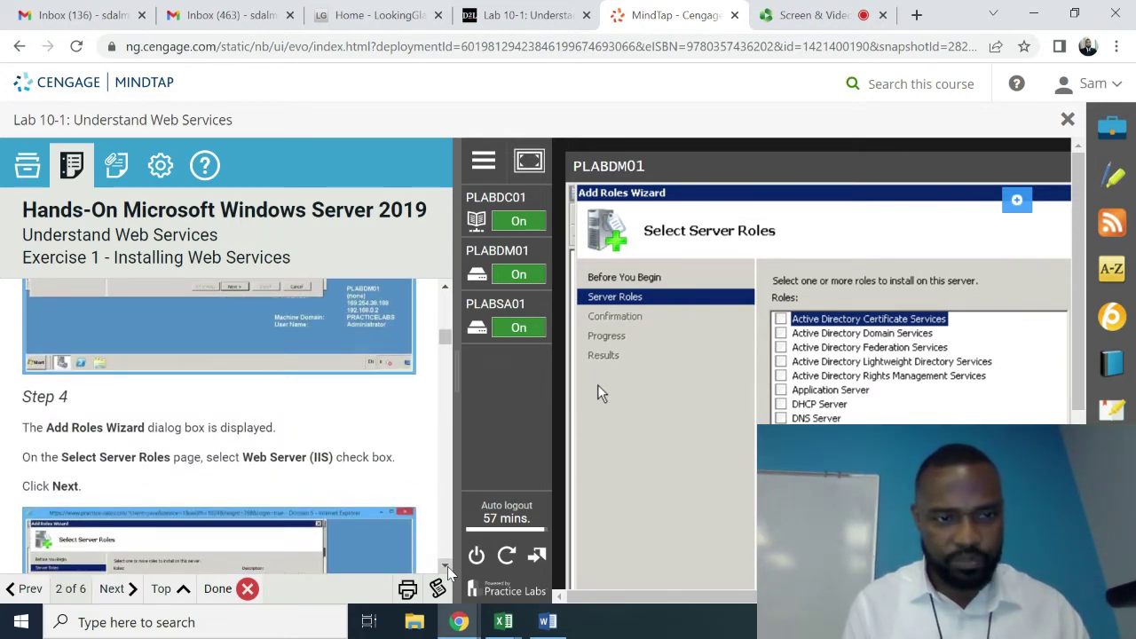
pyautogui.scroll(-2, 448, 572)
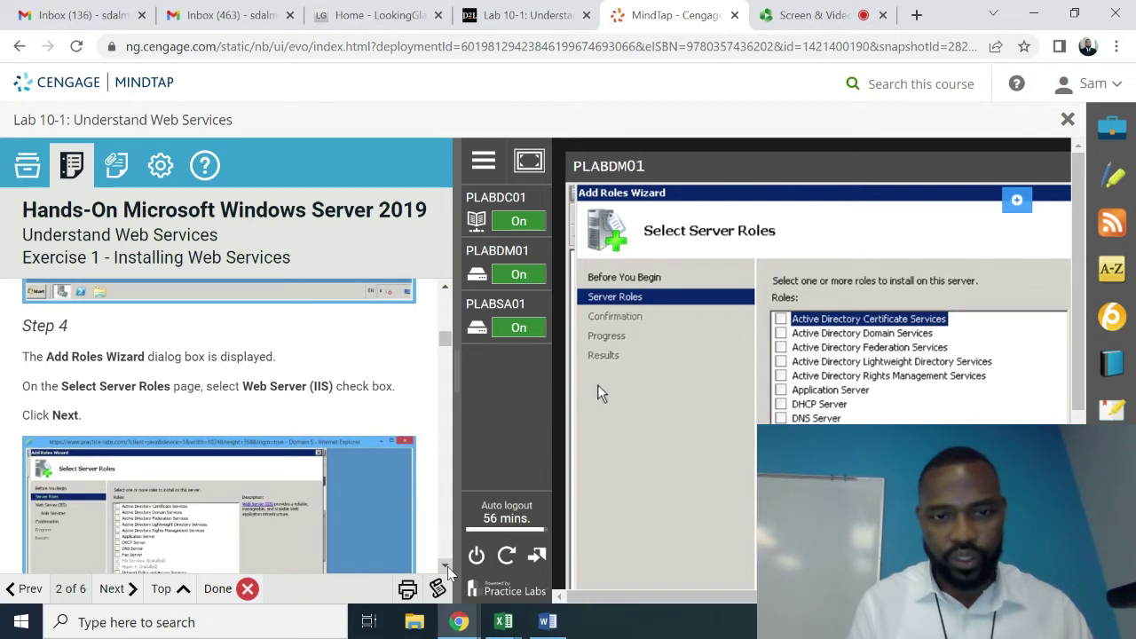
pyautogui.scroll(-2, 448, 572)
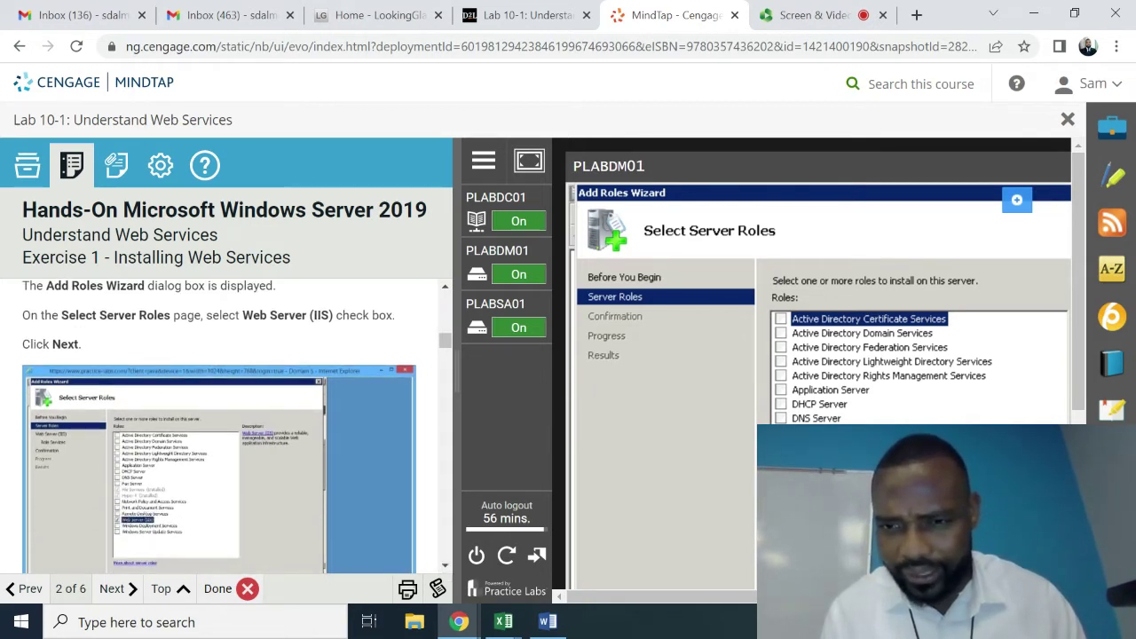
pyautogui.click(780, 517)
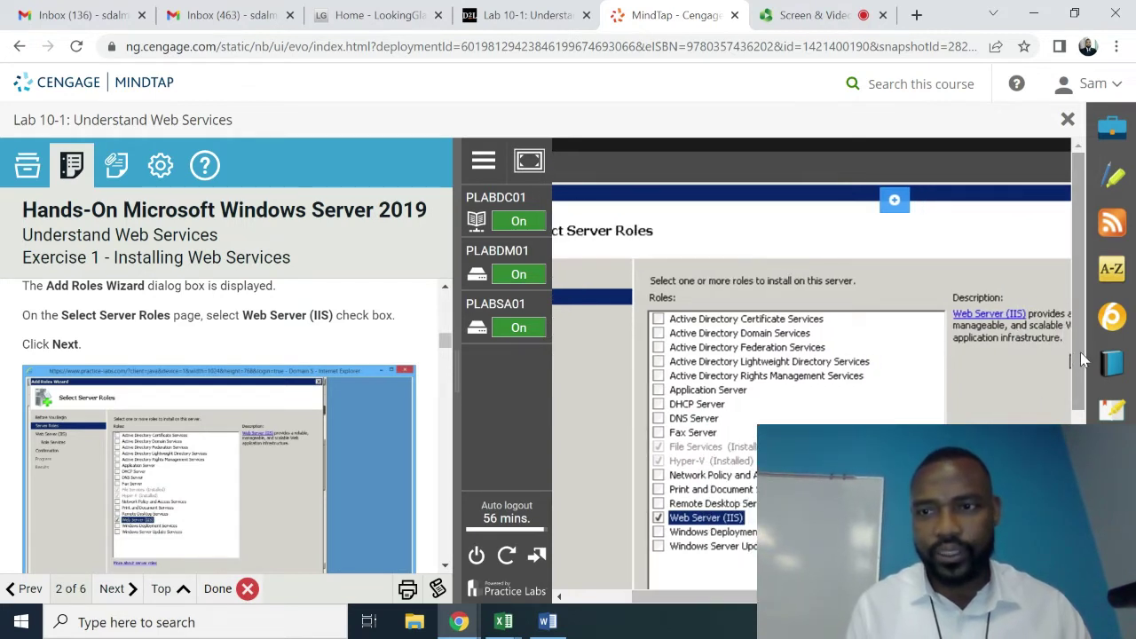
pyautogui.moveTo(1080, 351); pyautogui.dragTo(1083, 457)
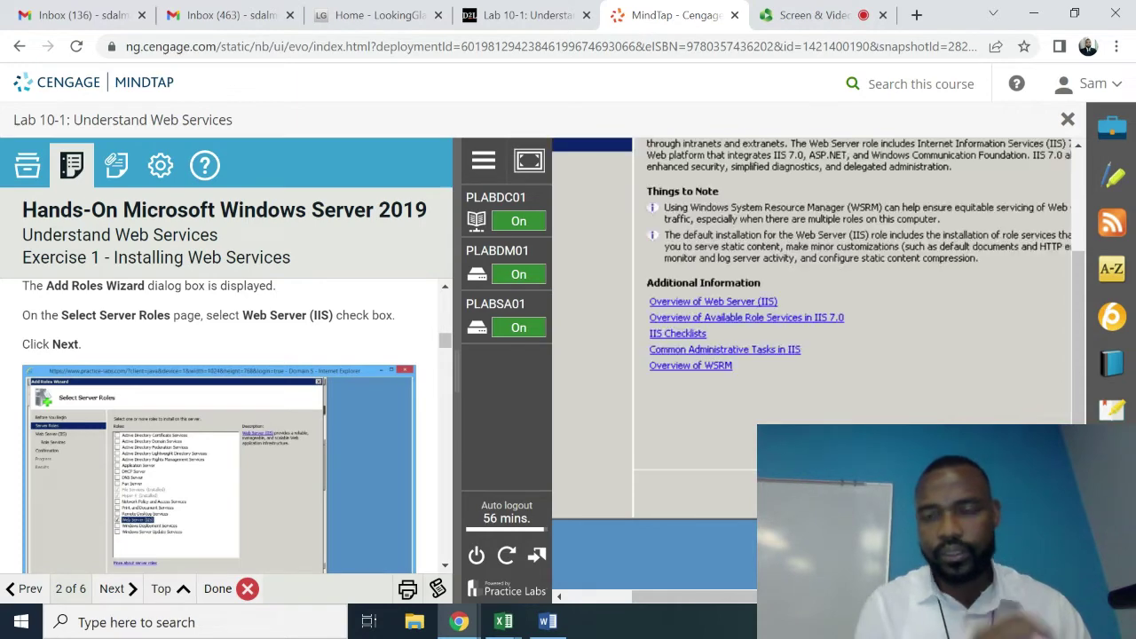
# Step: Following Step 5 of the lab, read the Web Server (IIS) introduction page and advance to the Select Role Services page
pyautogui.click(446, 565)
pyautogui.scroll(-3, 447, 576)
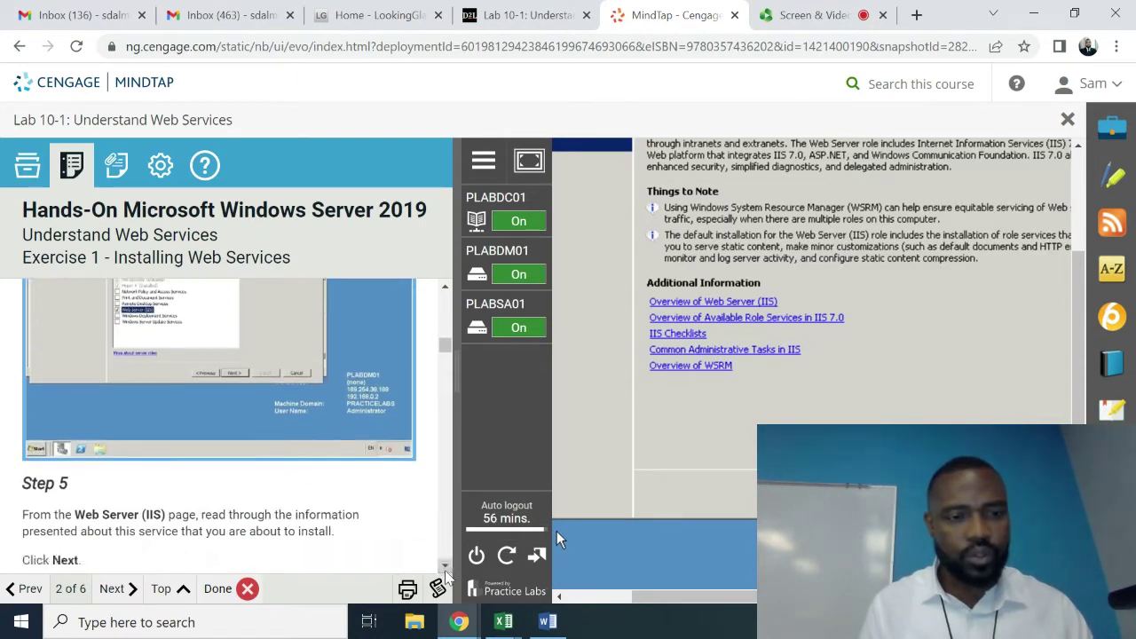
pyautogui.scroll(-2, 446, 573)
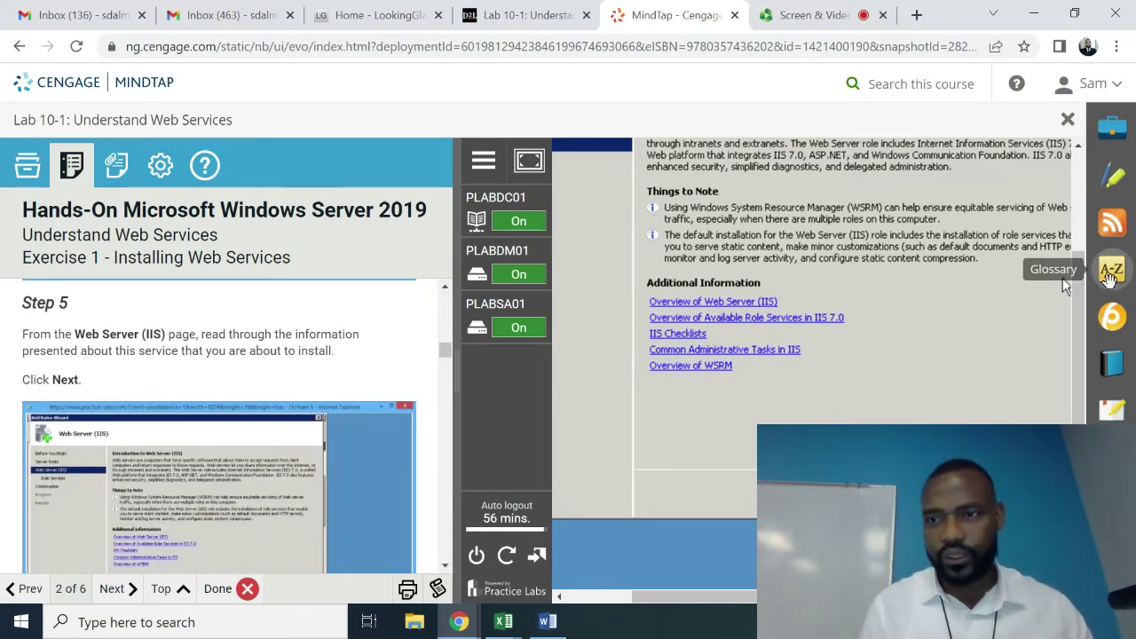
pyautogui.scroll(3, 1065, 278)
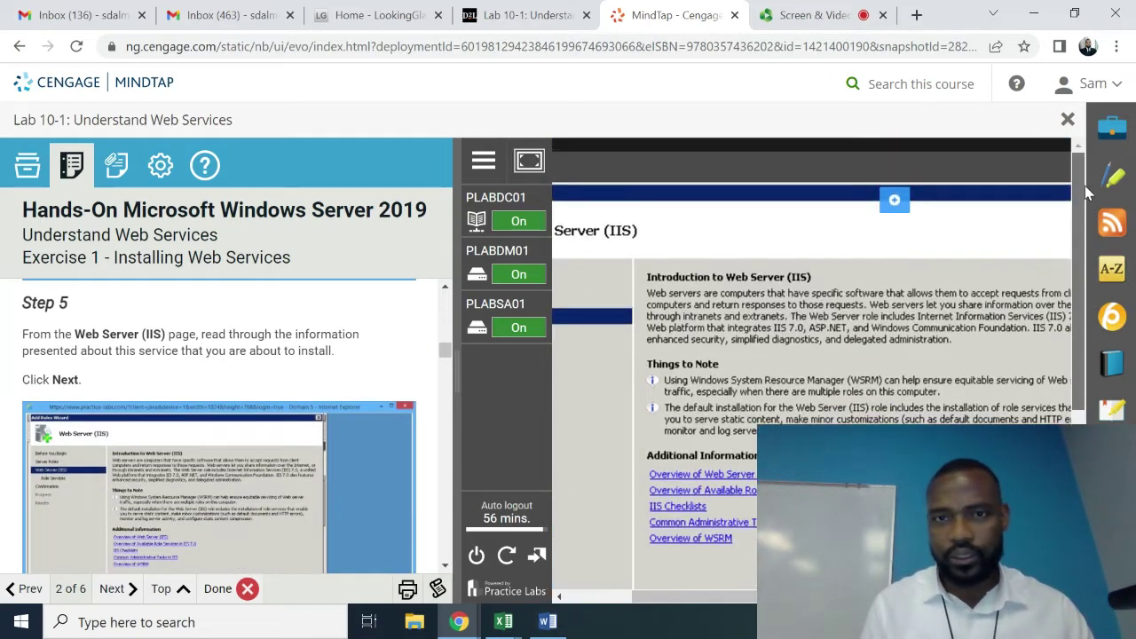
pyautogui.hscroll(-3, 811, 377)
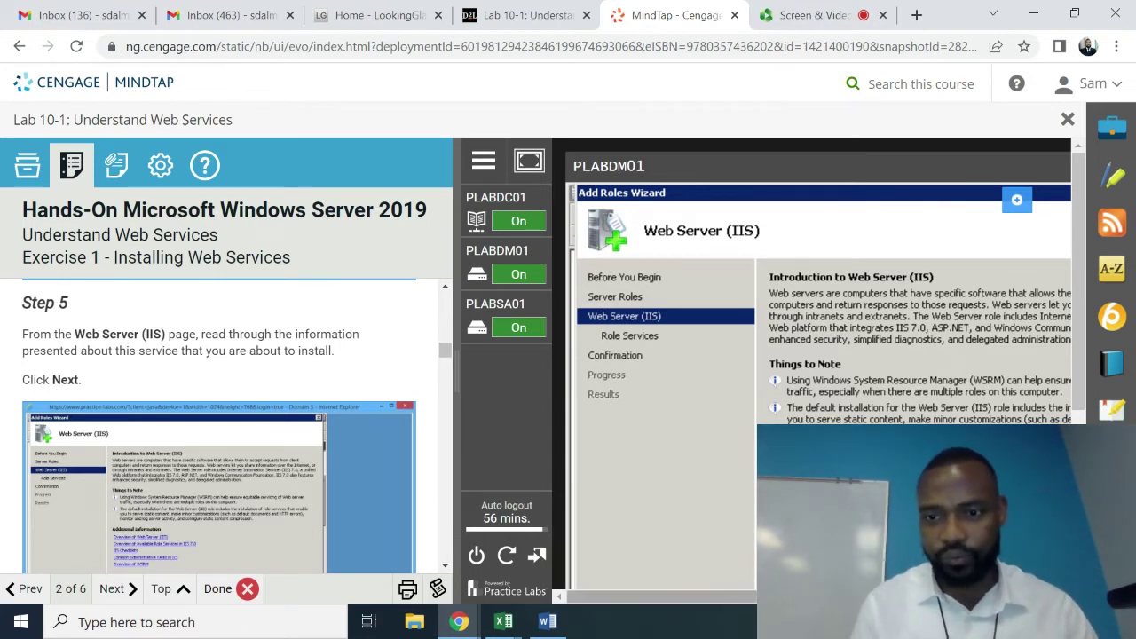
pyautogui.scroll(-4, 1081, 343)
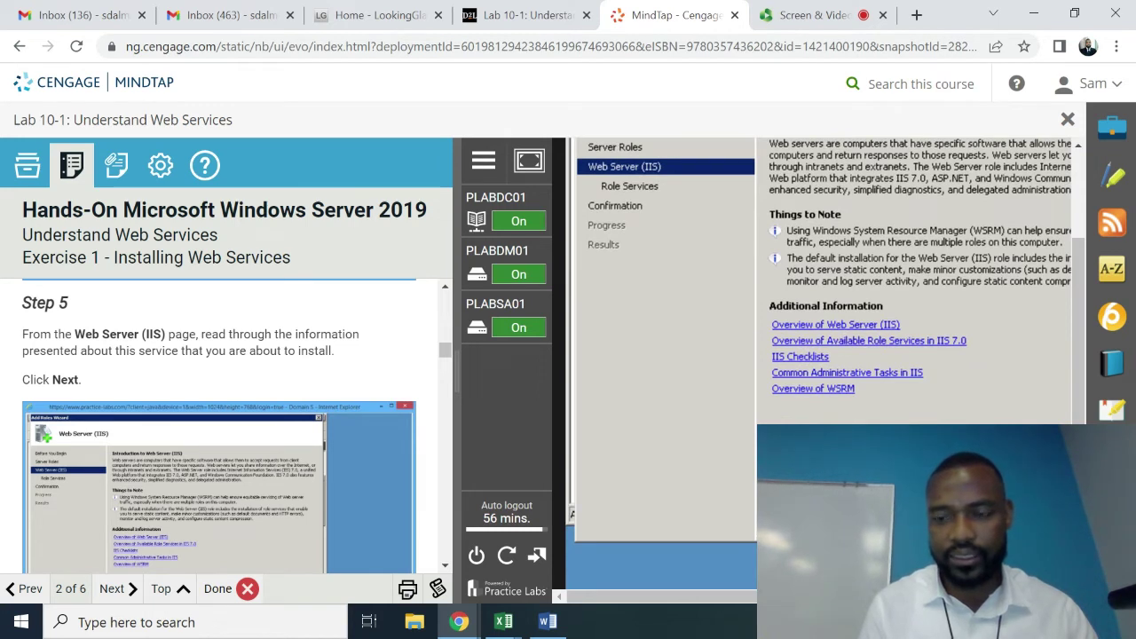
pyautogui.press('Return')
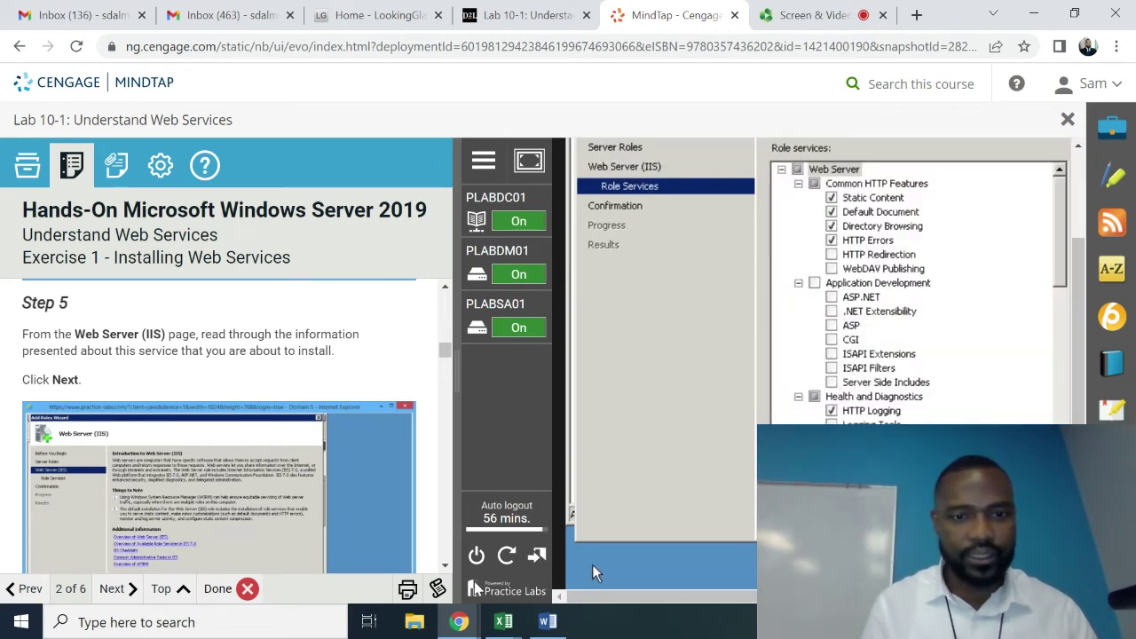
# Step: Read Steps 6 and 7 of the lab and compare them with the default selections on the Select Role Services page
pyautogui.scroll(-2, 443, 570)
pyautogui.scroll(-5, 445, 570)
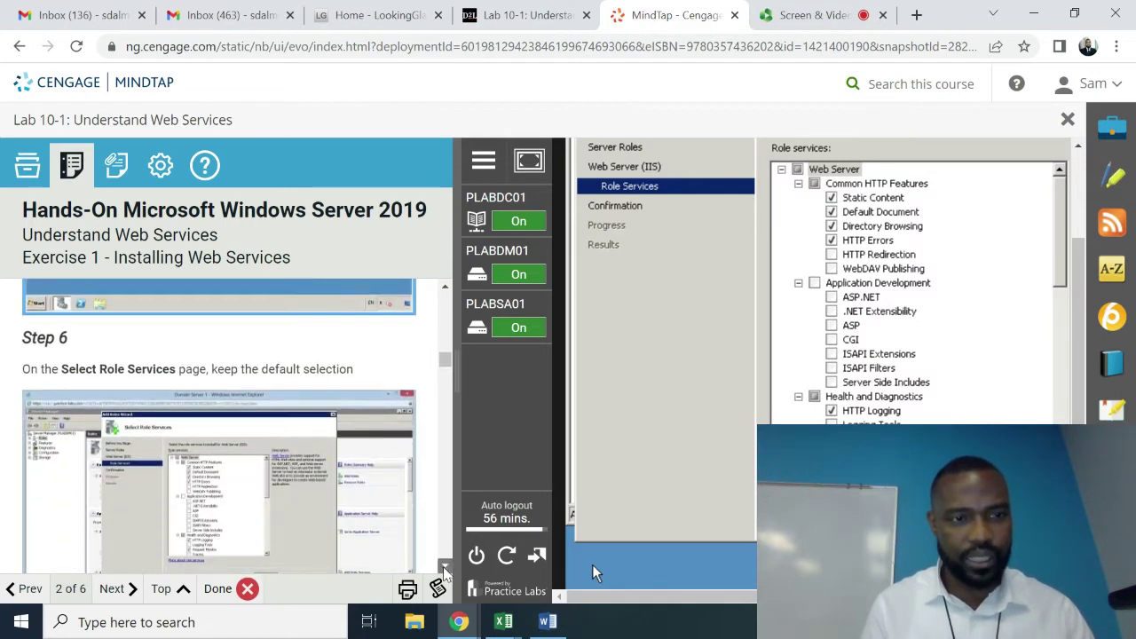
pyautogui.scroll(-1, 445, 570)
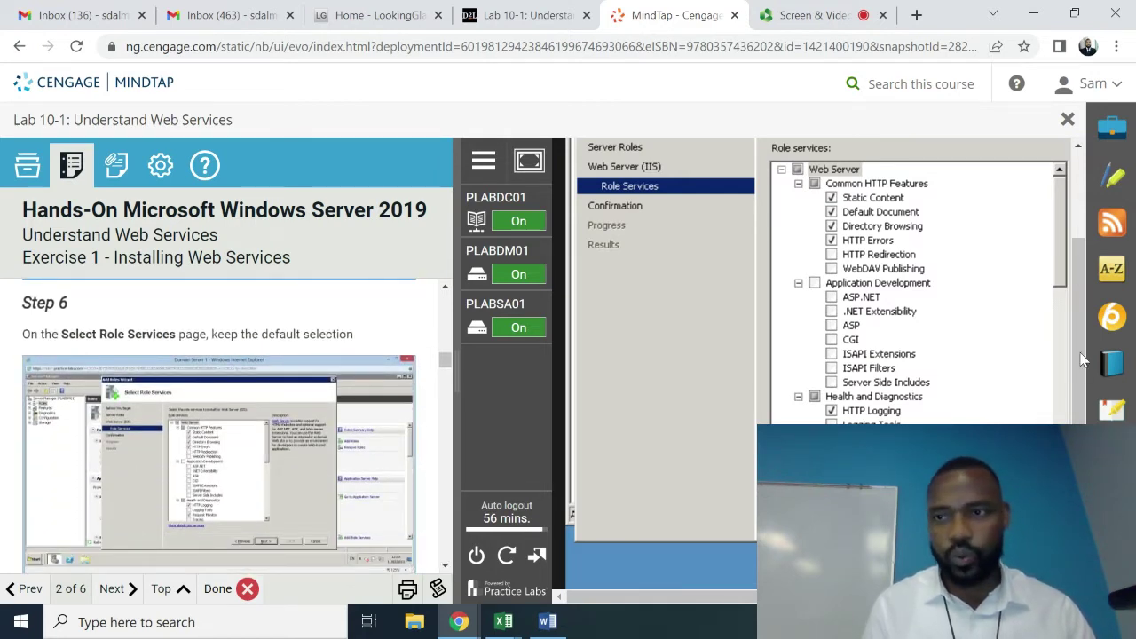
pyautogui.scroll(3, 1084, 349)
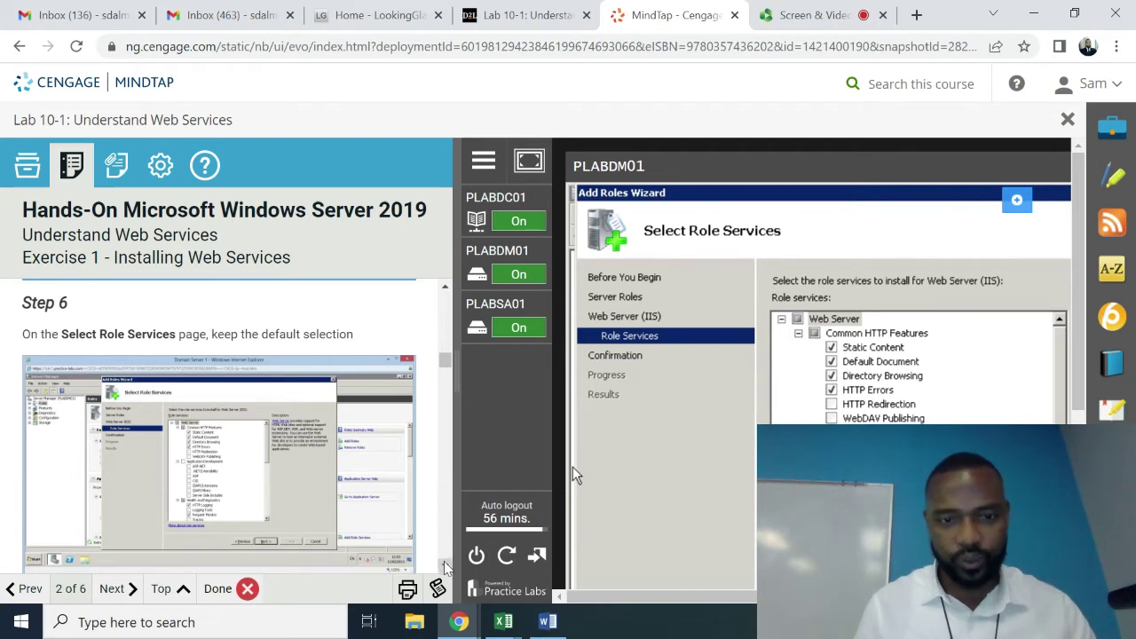
pyautogui.scroll(-2, 446, 566)
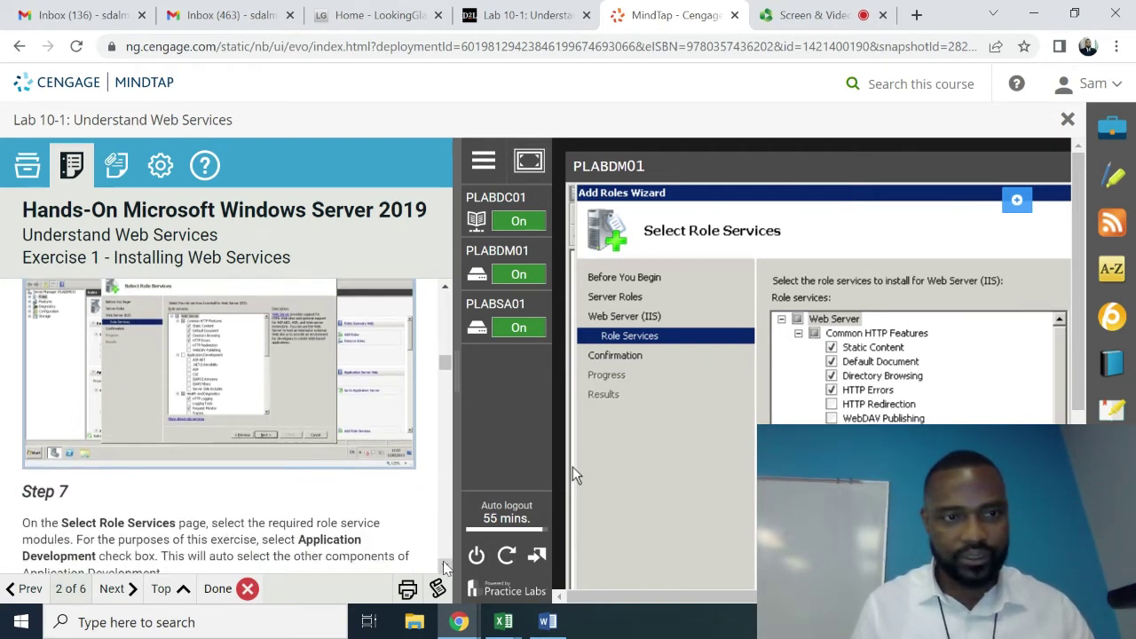
pyautogui.click(447, 291)
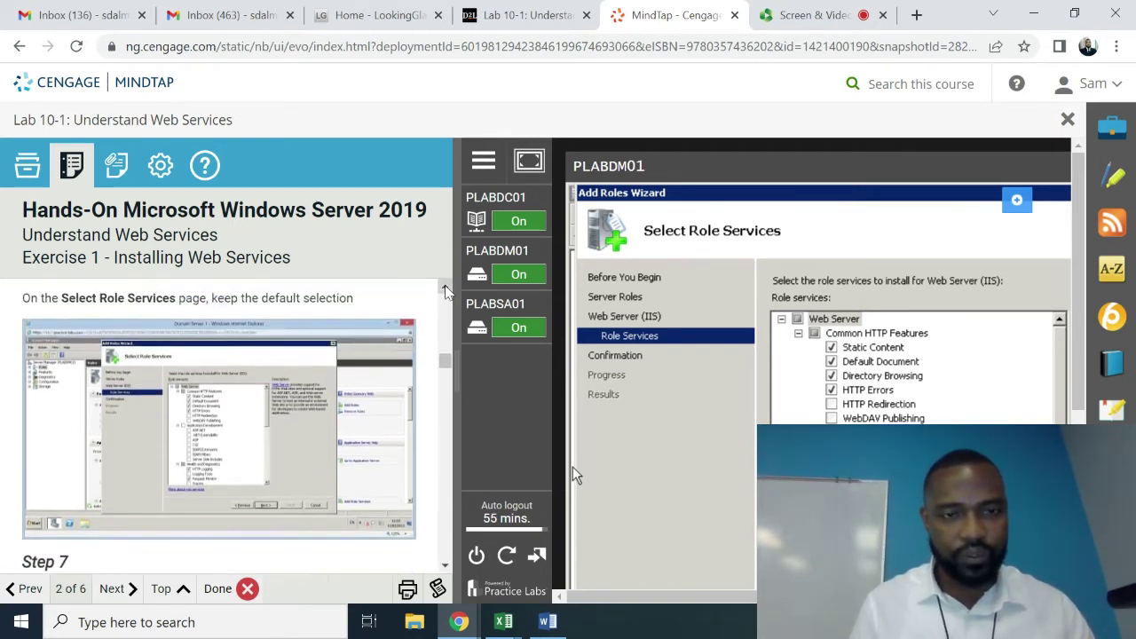
pyautogui.click(447, 291)
pyautogui.click(446, 565)
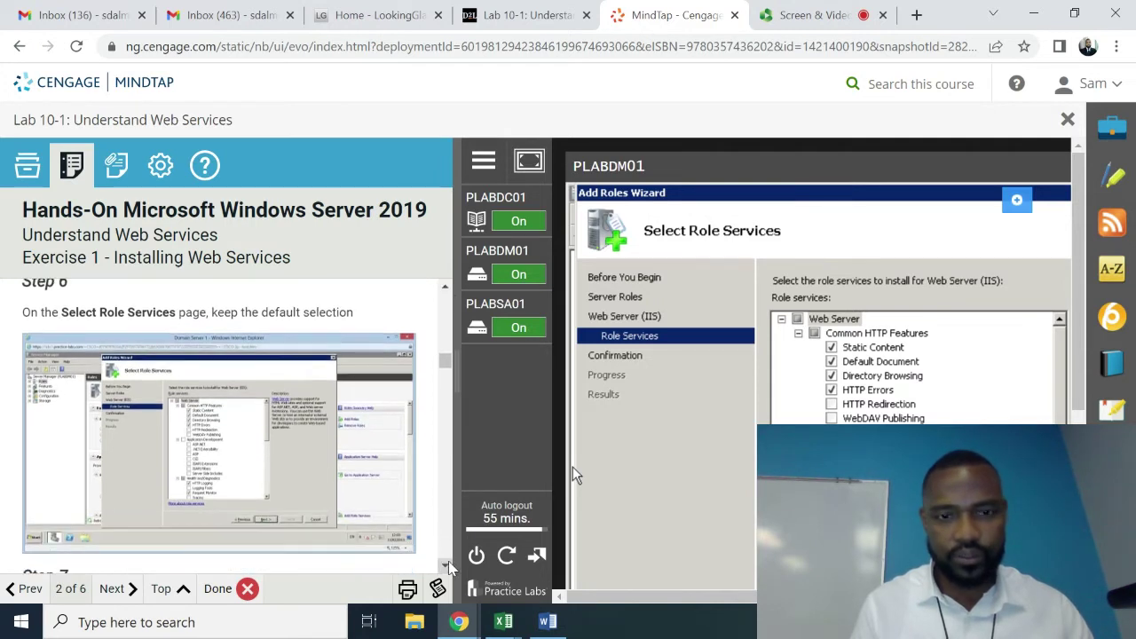
pyautogui.scroll(-3, 447, 566)
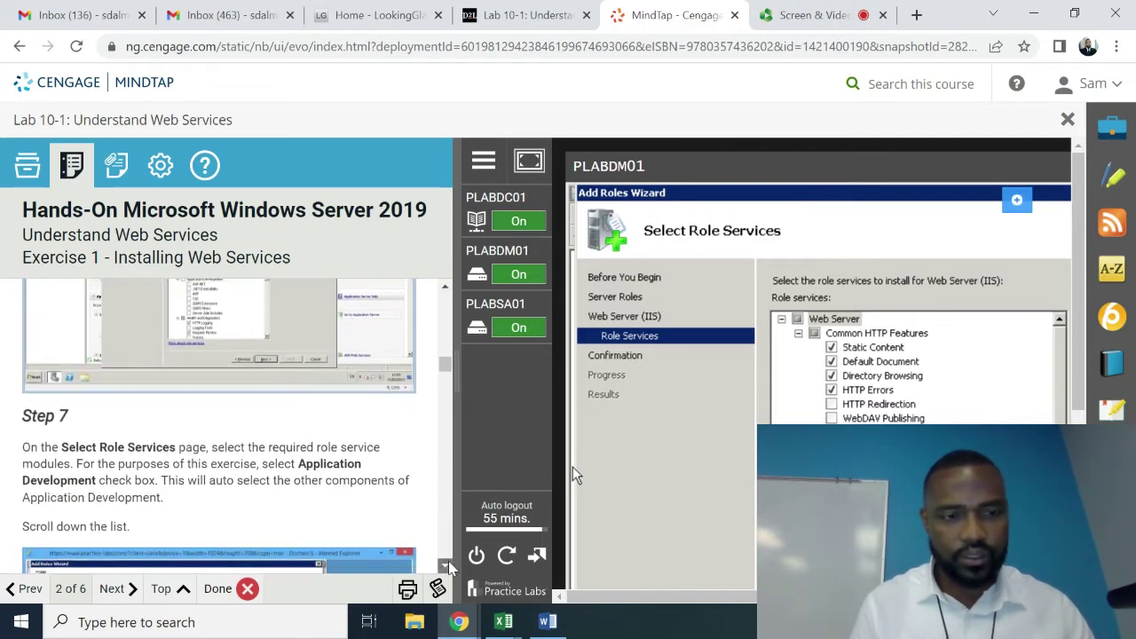
pyautogui.scroll(-2, 449, 568)
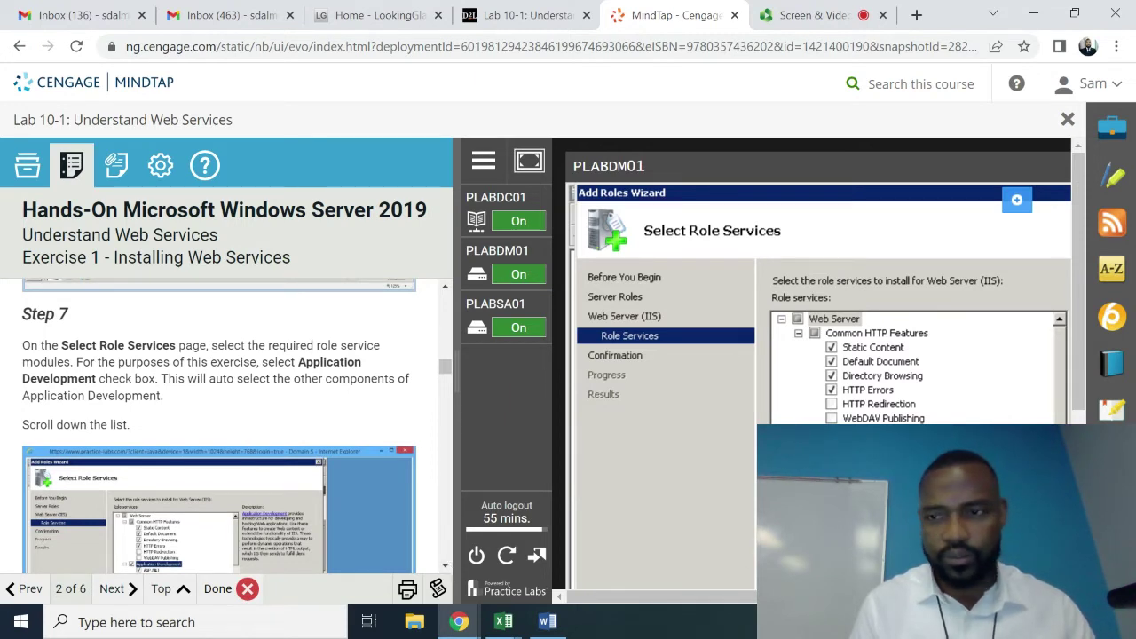
pyautogui.scroll(-3, 1066, 377)
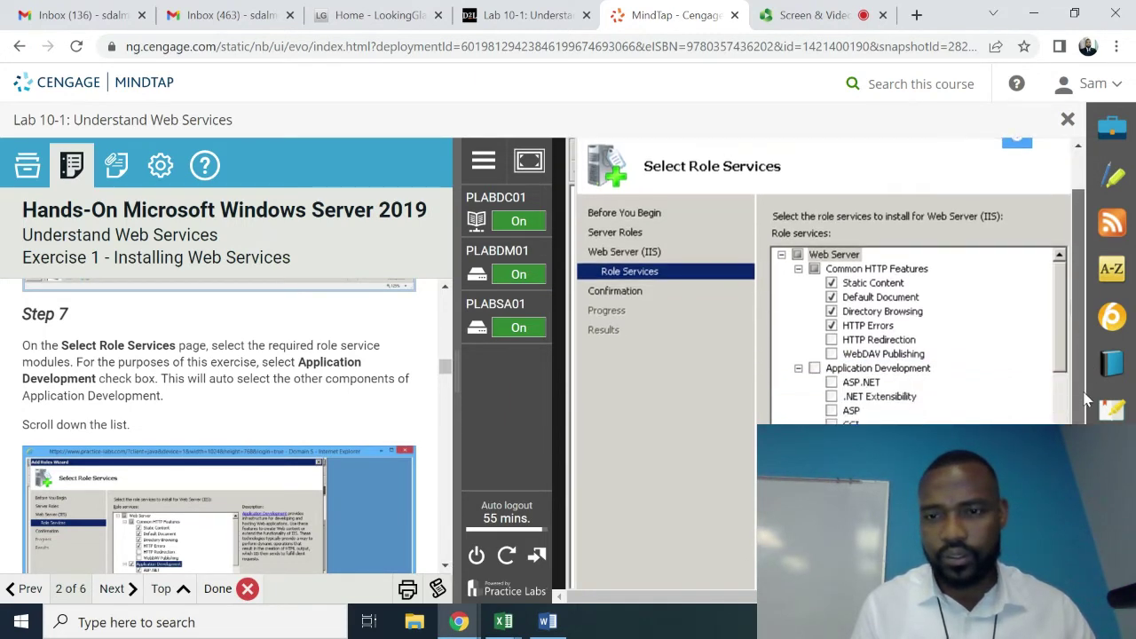
pyautogui.scroll(-1, 1066, 377)
pyautogui.scroll(1, 1088, 423)
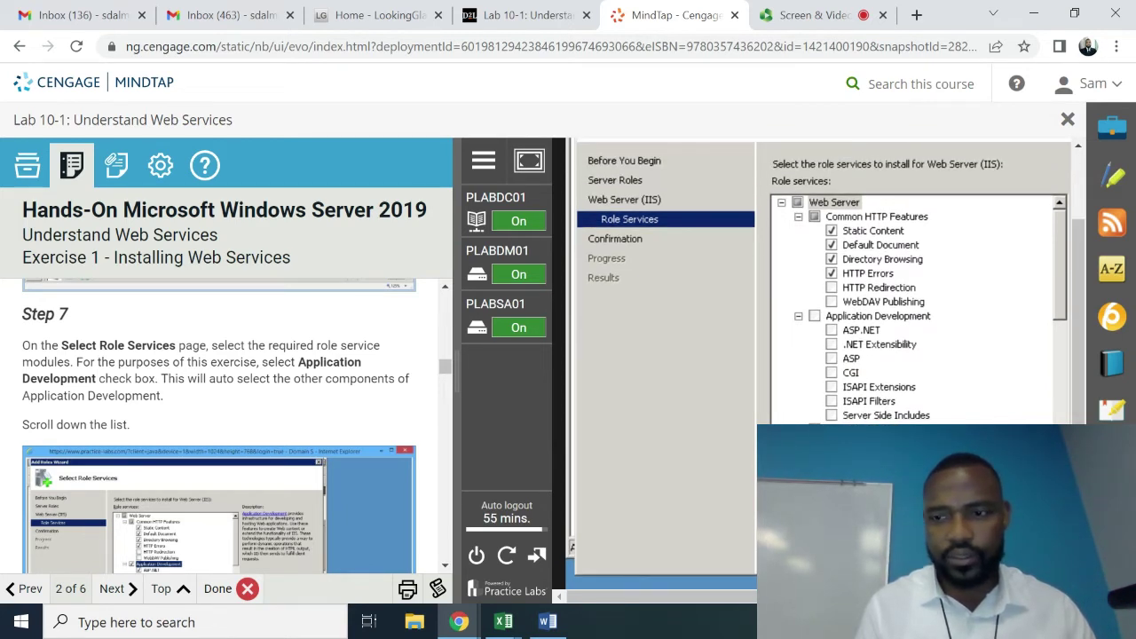
pyautogui.press('Return')
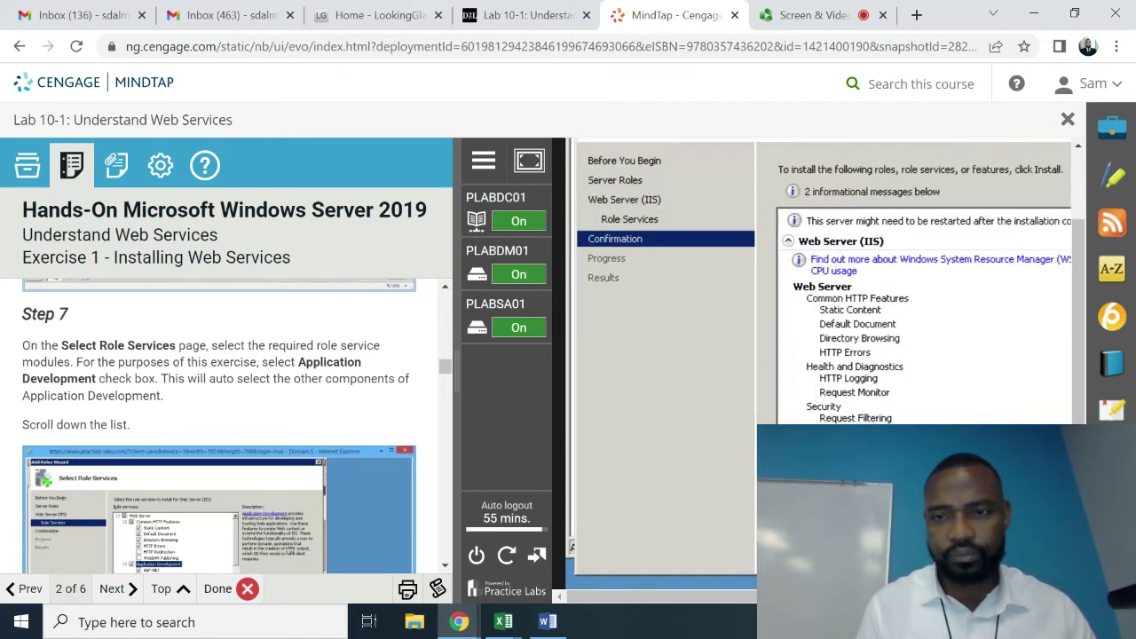
pyautogui.scroll(5, 1076, 331)
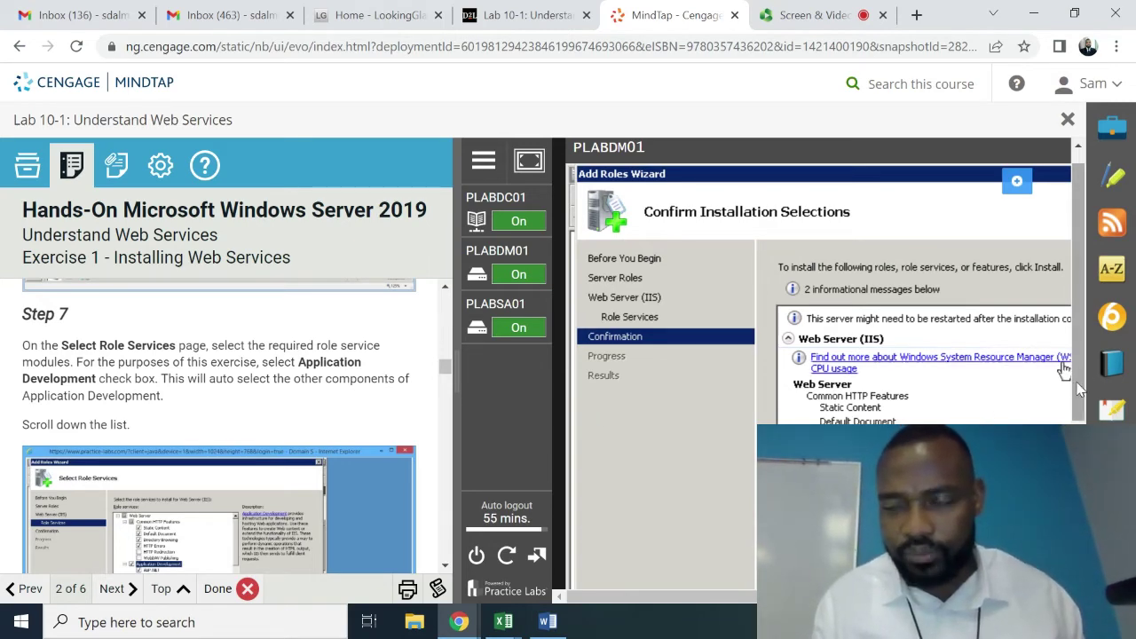
pyautogui.scroll(-3, 1081, 388)
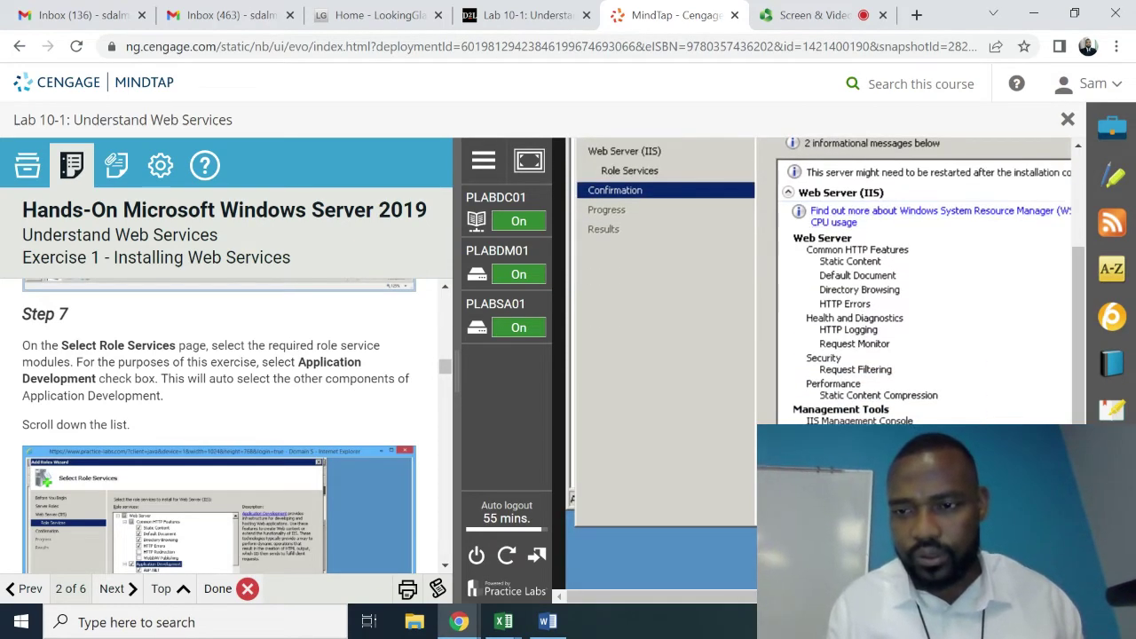
pyautogui.hotkey('alt', 'p')
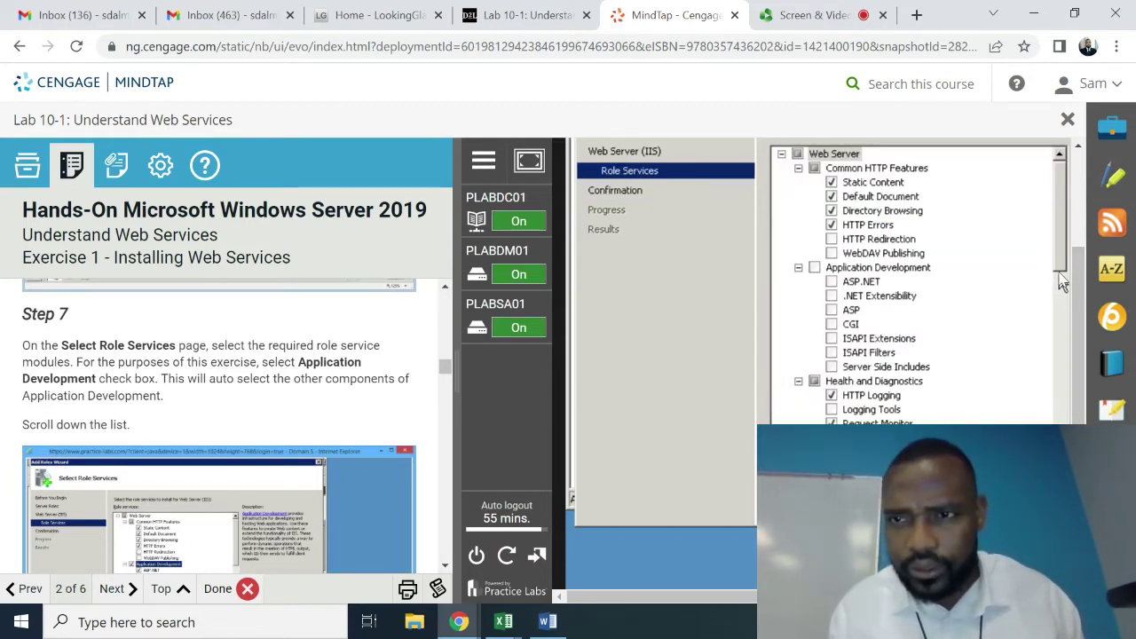
# Step: Following Step 7 of the lab, select Application Development with all its components among the Web Server (IIS) role services
pyautogui.moveTo(1060, 253); pyautogui.dragTo(1051, 423)
pyautogui.scroll(2, 1076, 368)
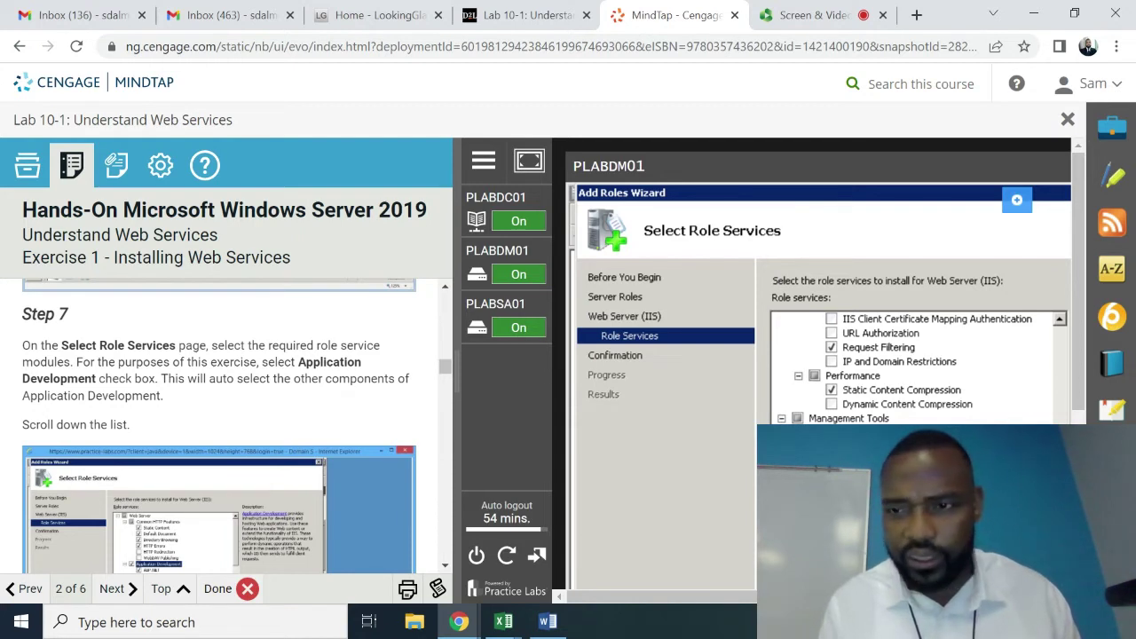
pyautogui.moveTo(1061, 433); pyautogui.dragTo(1060, 324)
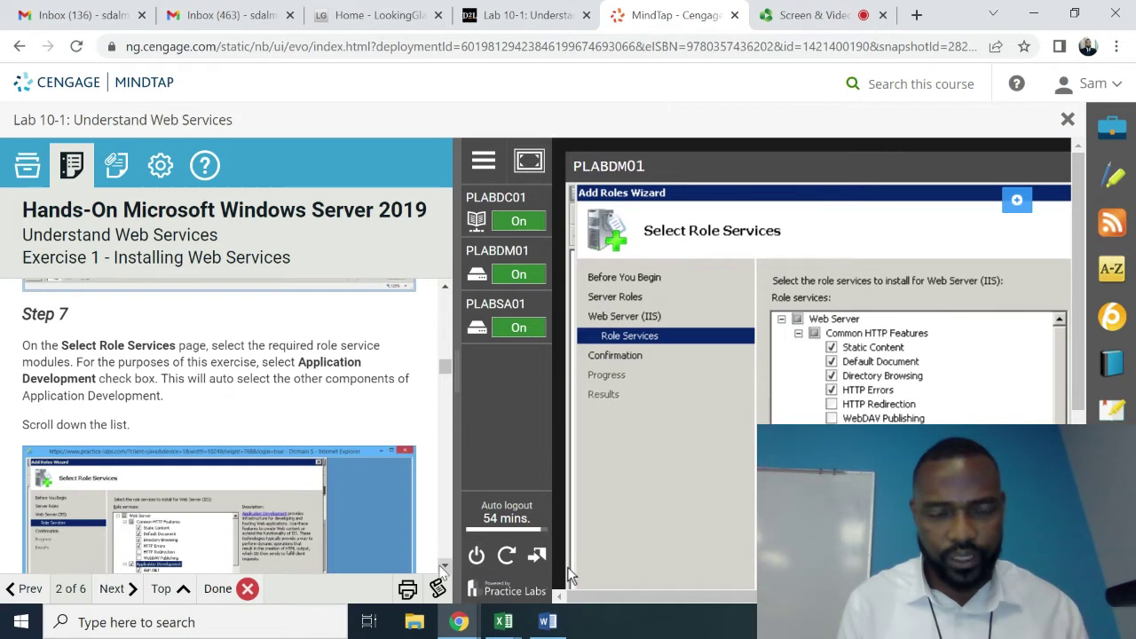
pyautogui.scroll(-2, 444, 568)
pyautogui.scroll(-5, 442, 572)
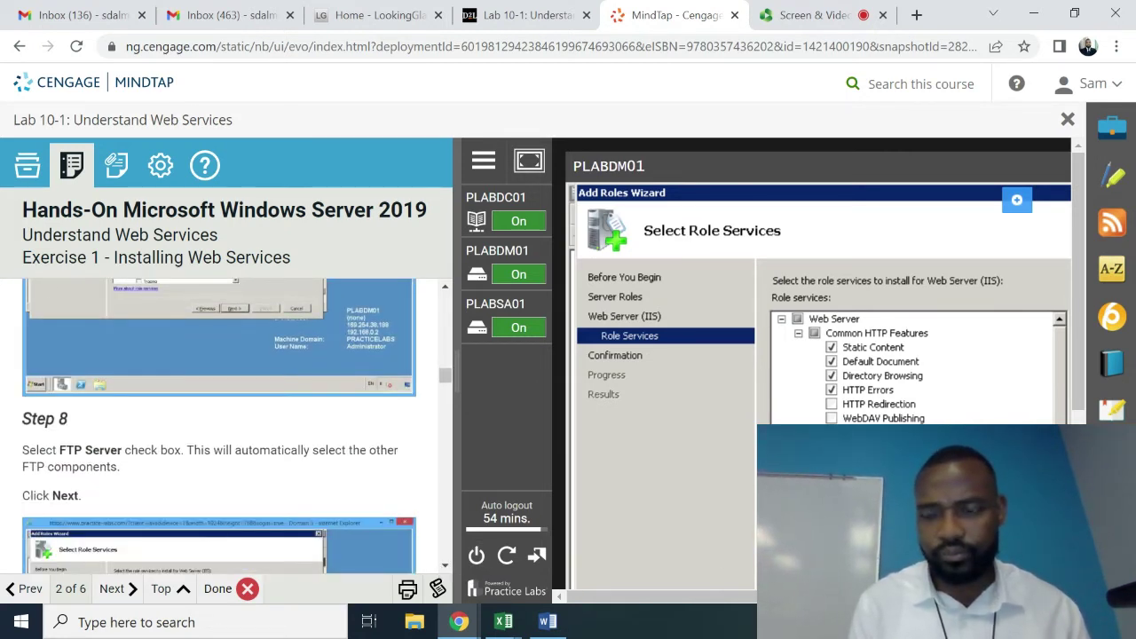
pyautogui.scroll(-5, 824, 281)
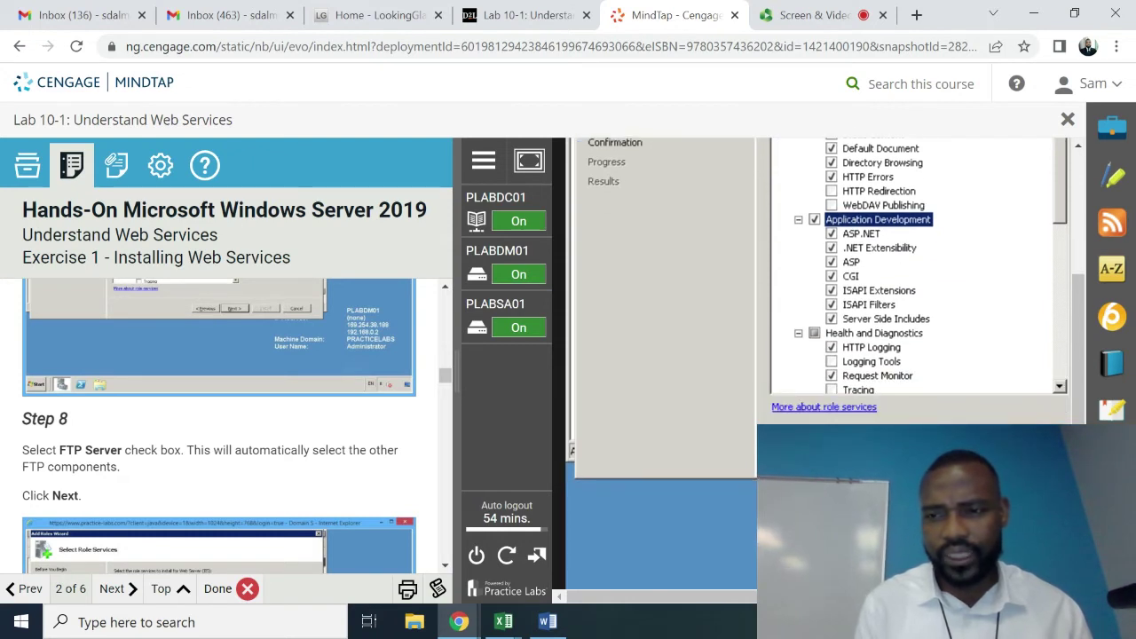
pyautogui.press('Return')
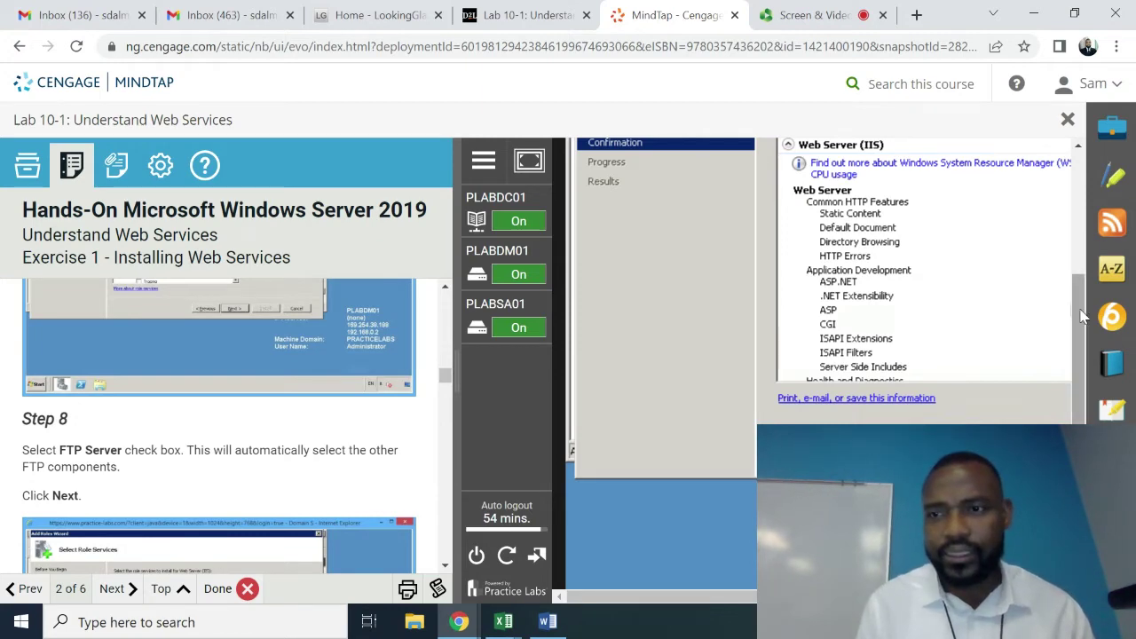
pyautogui.scroll(4, 933, 260)
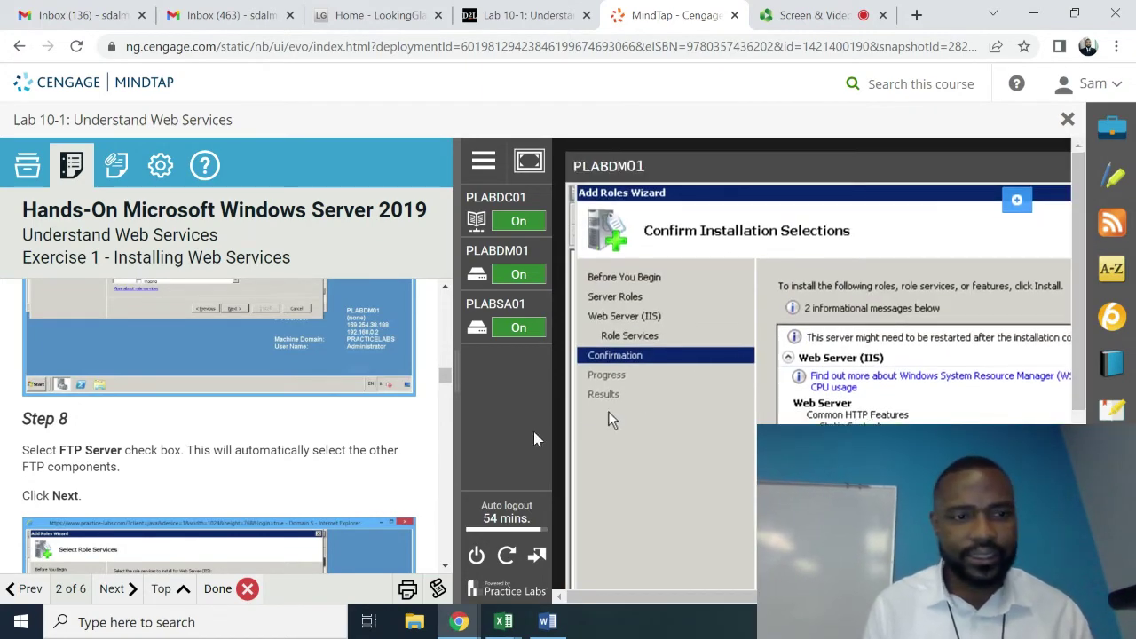
pyautogui.click(444, 289)
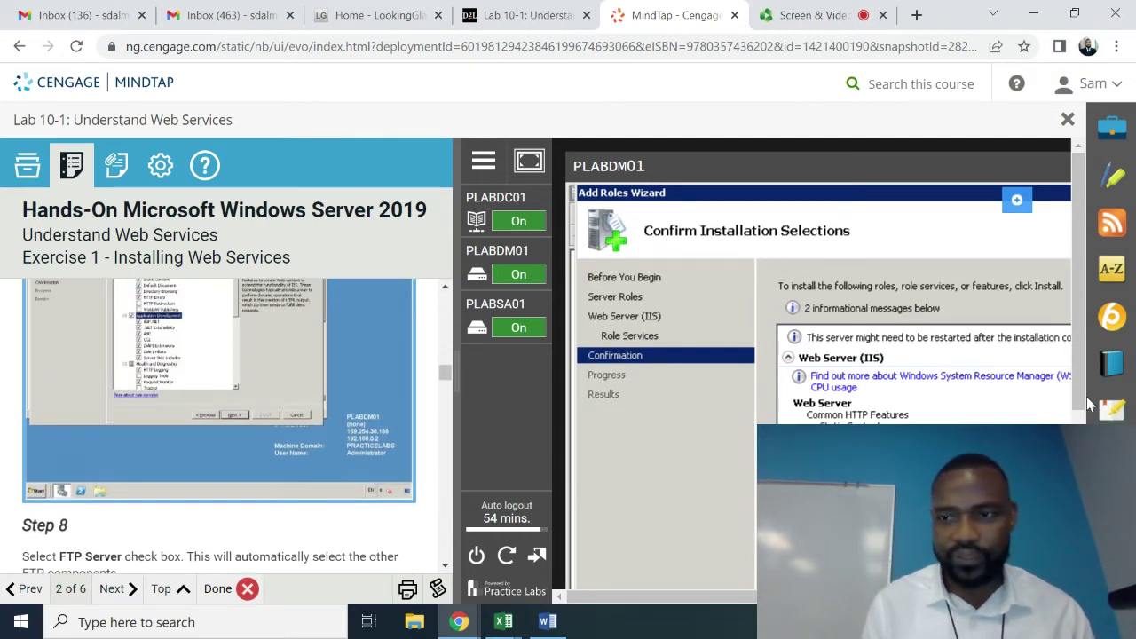
pyautogui.scroll(-1, 1079, 403)
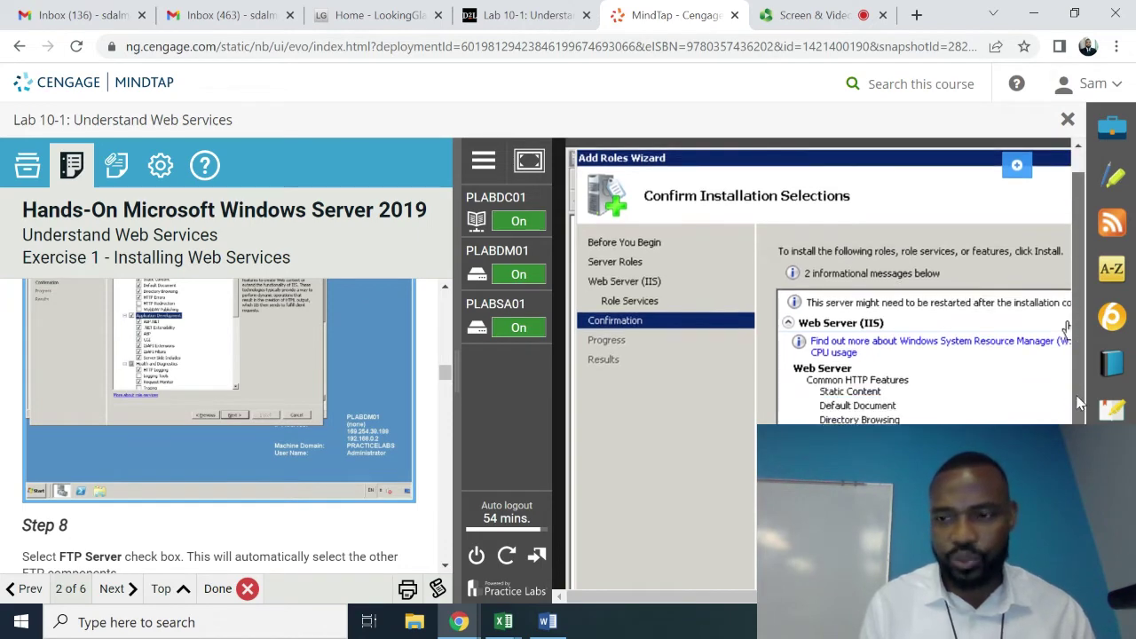
pyautogui.scroll(-4, 1079, 403)
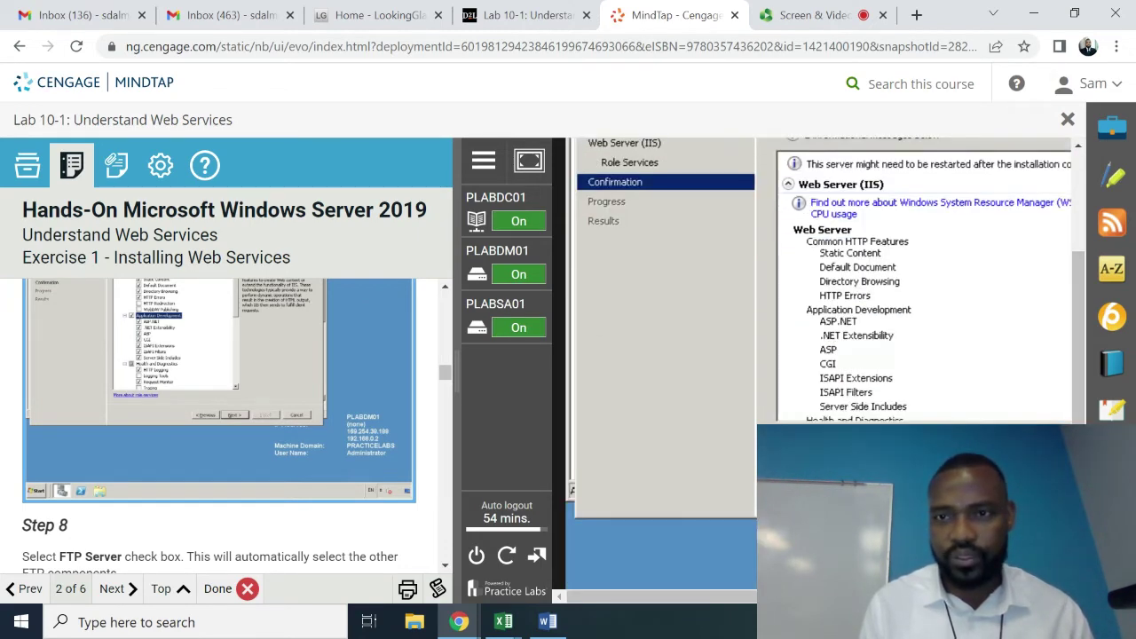
pyautogui.click(629, 162)
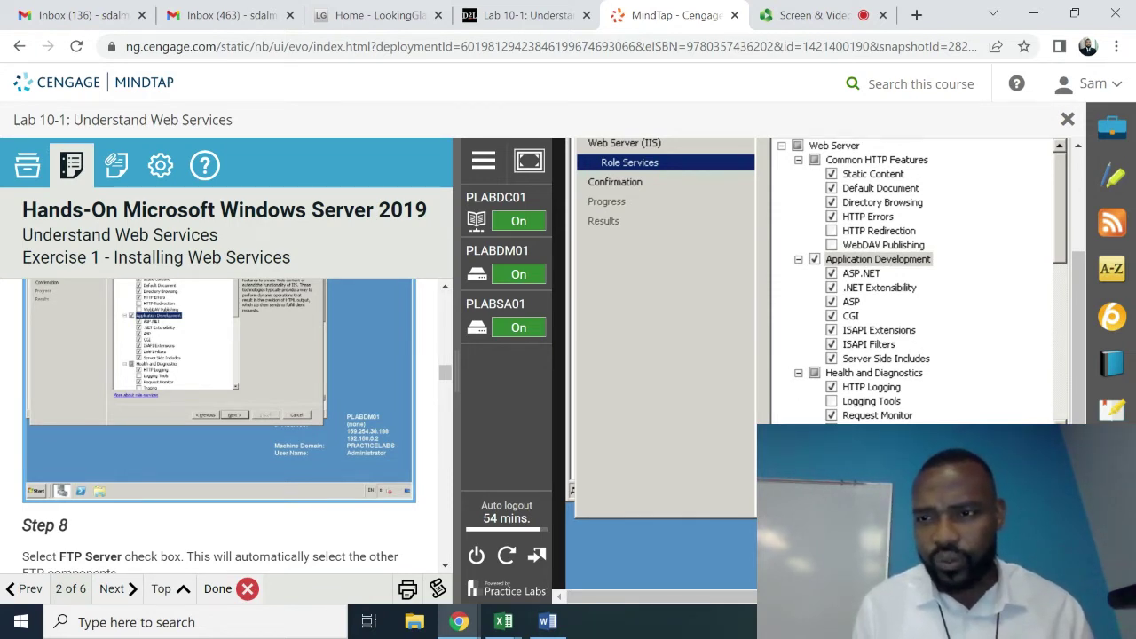
# Step: Following Step 8 of the lab, select the FTP Server role service together with its FTP Service and FTP Extensibility components
pyautogui.scroll(-1, 1061, 417)
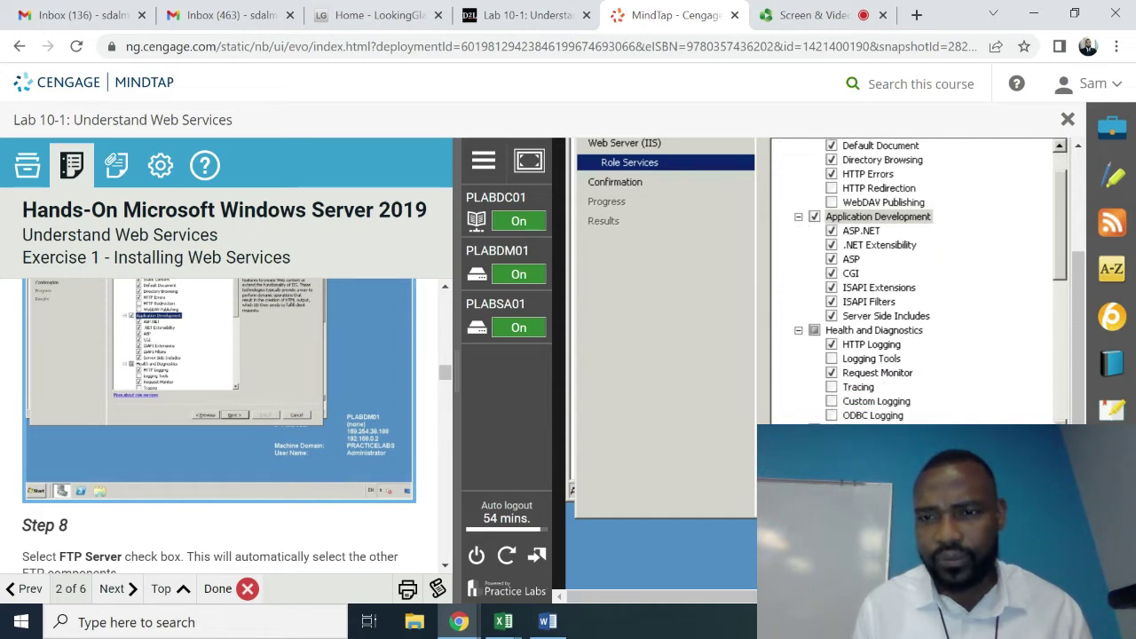
pyautogui.scroll(-2, 1061, 417)
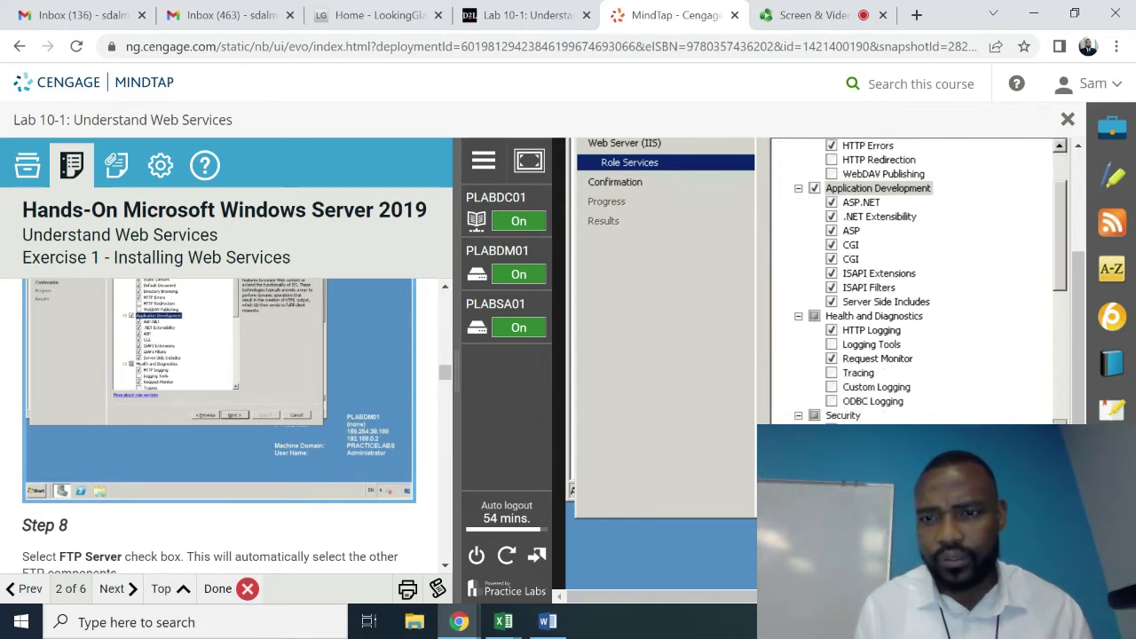
pyautogui.scroll(-3, 1060, 417)
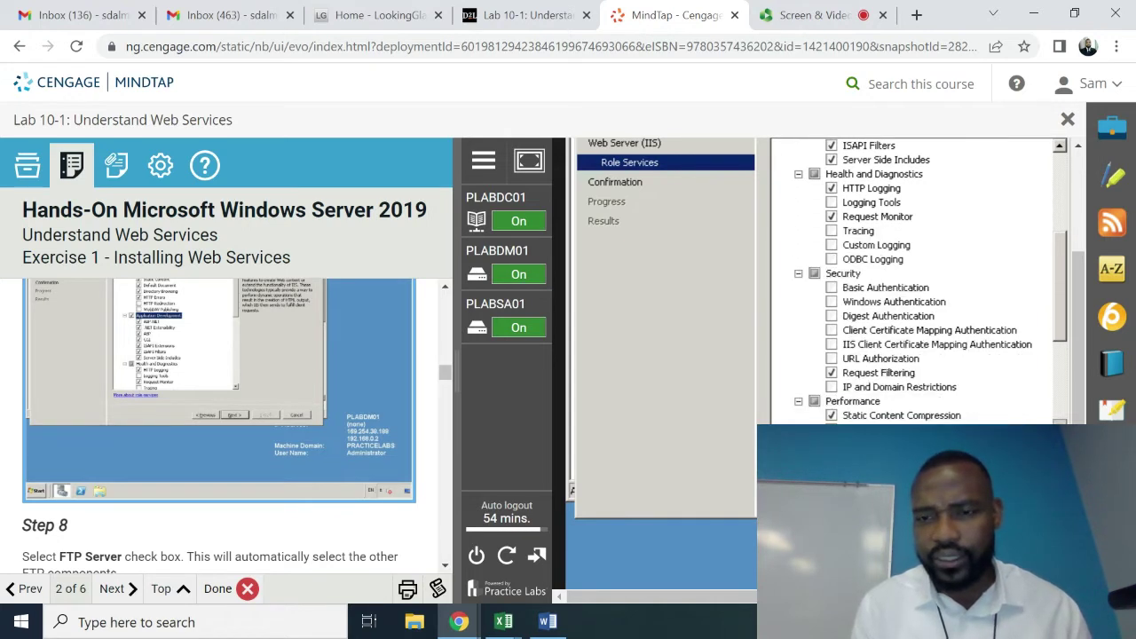
pyautogui.scroll(-3, 1060, 417)
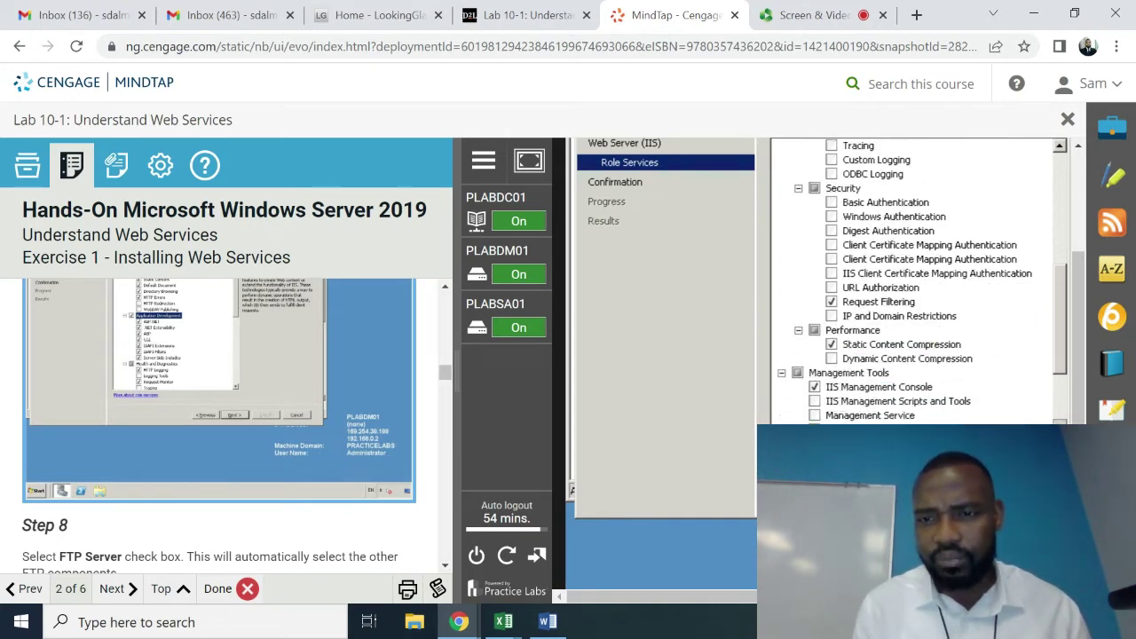
pyautogui.scroll(-3, 899, 411)
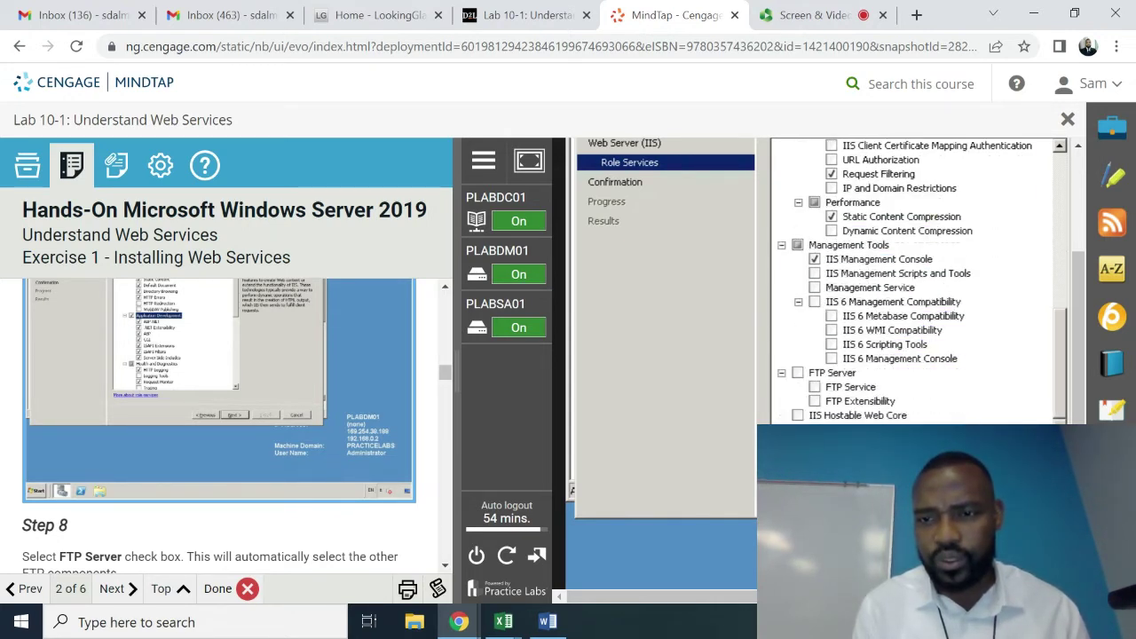
pyautogui.click(796, 374)
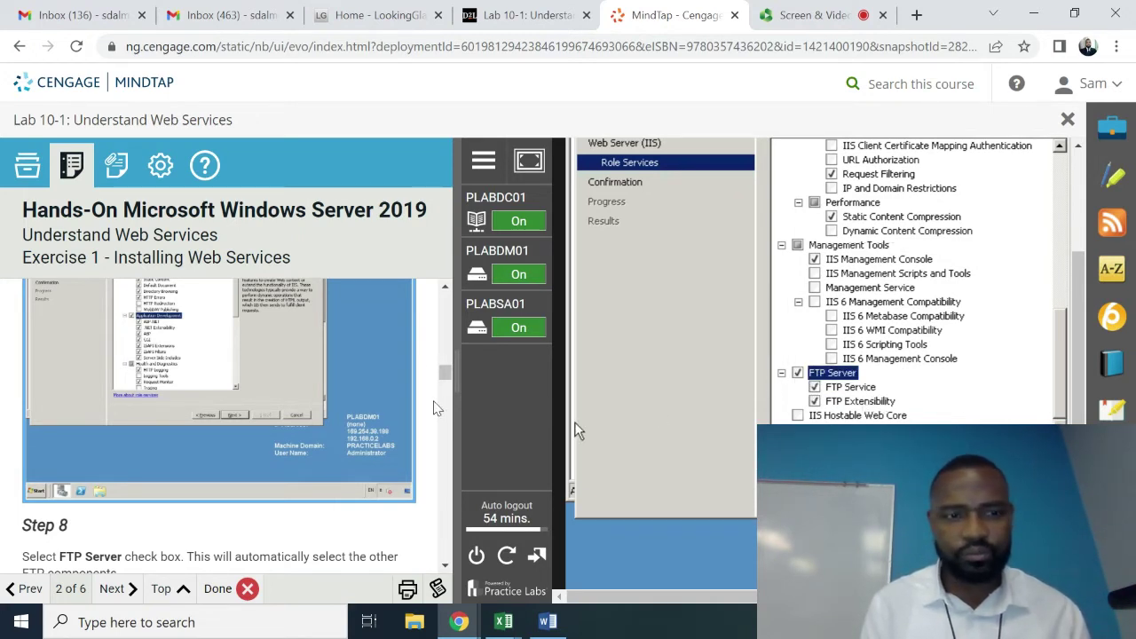
# Step: Compare the role service selections with the lab's Step 8 screenshot and advance to the Confirm Installation Selections page
pyautogui.click(445, 565)
pyautogui.scroll(-3, 445, 566)
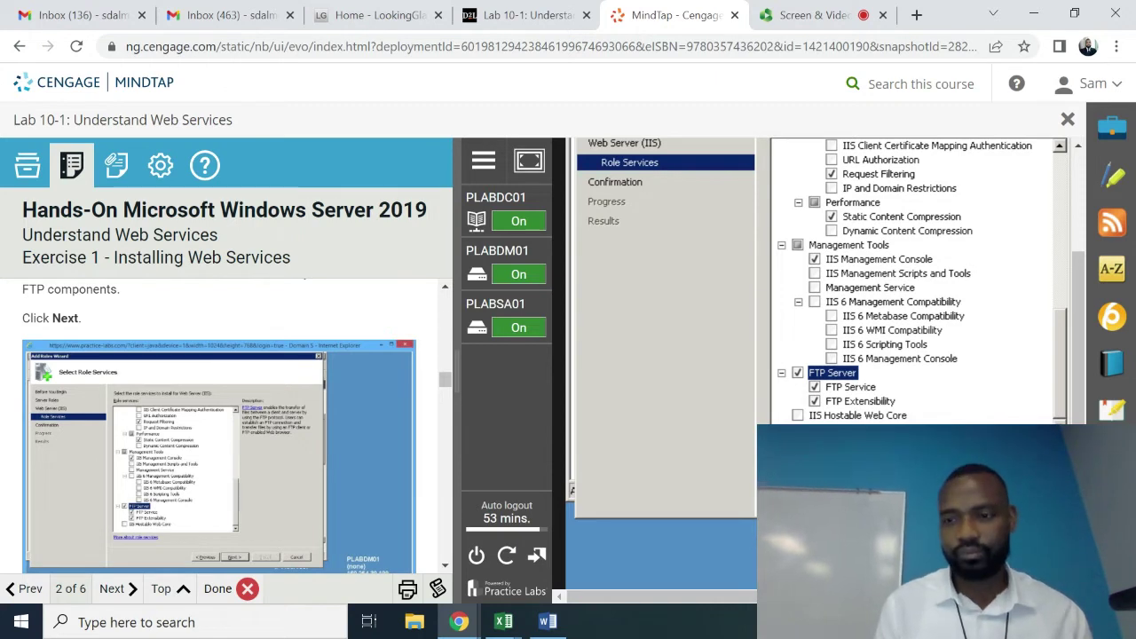
pyautogui.press('Return')
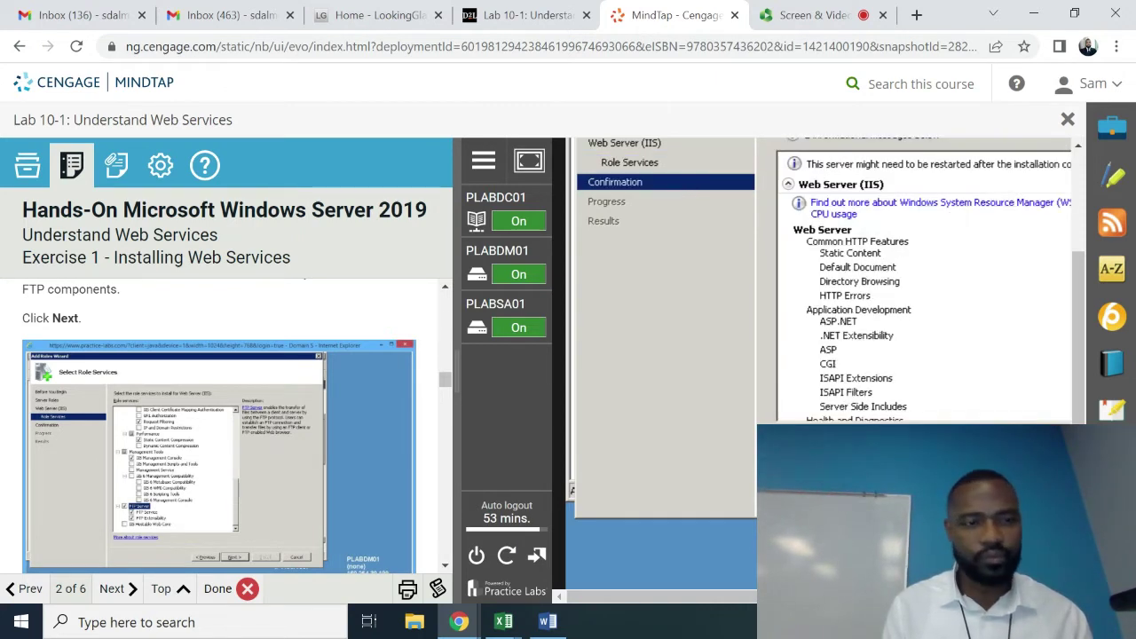
# Step: Following Step 9 of the lab, start installing the Web Server (IIS) role from the Confirm Installation Selections page
pyautogui.scroll(-3, 446, 568)
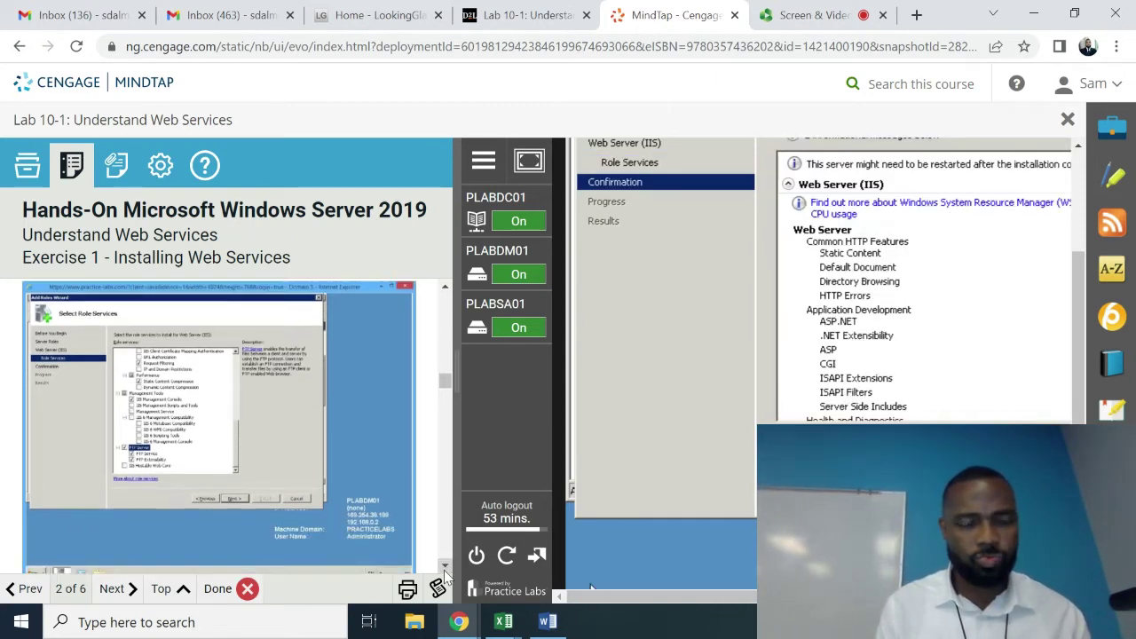
pyautogui.scroll(-4, 447, 575)
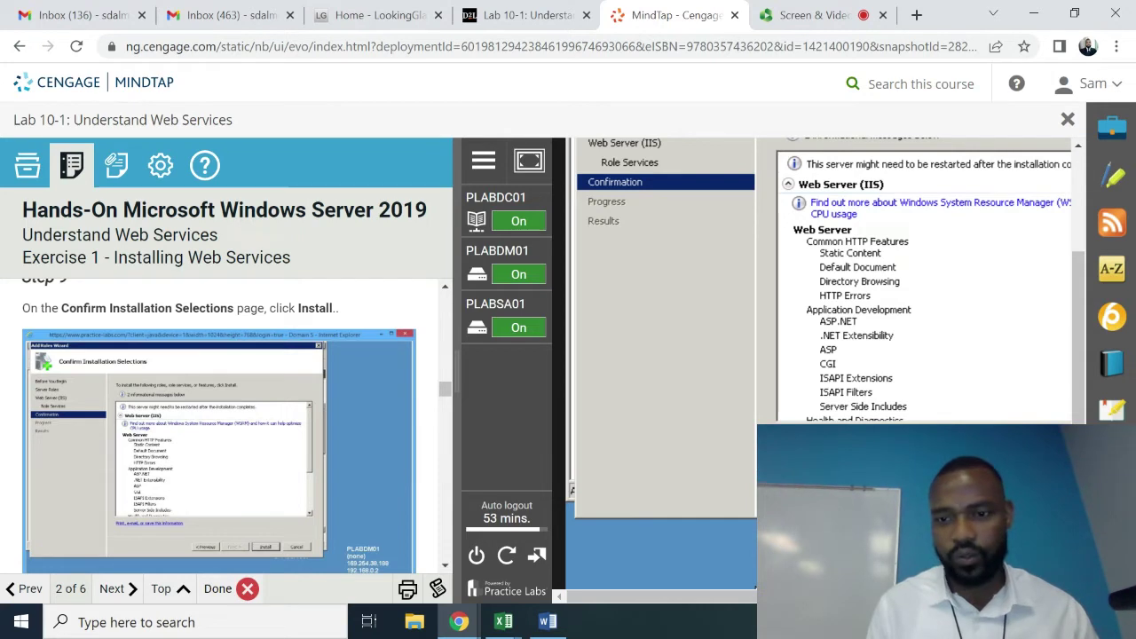
pyautogui.click(615, 595)
pyautogui.click(615, 595)
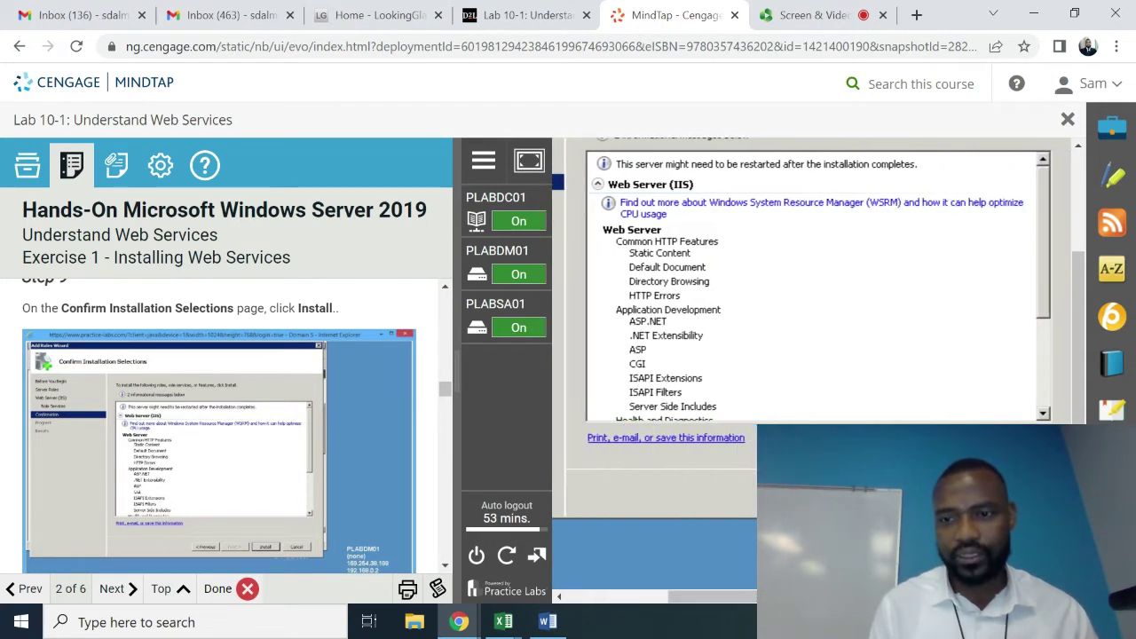
pyautogui.press('Return')
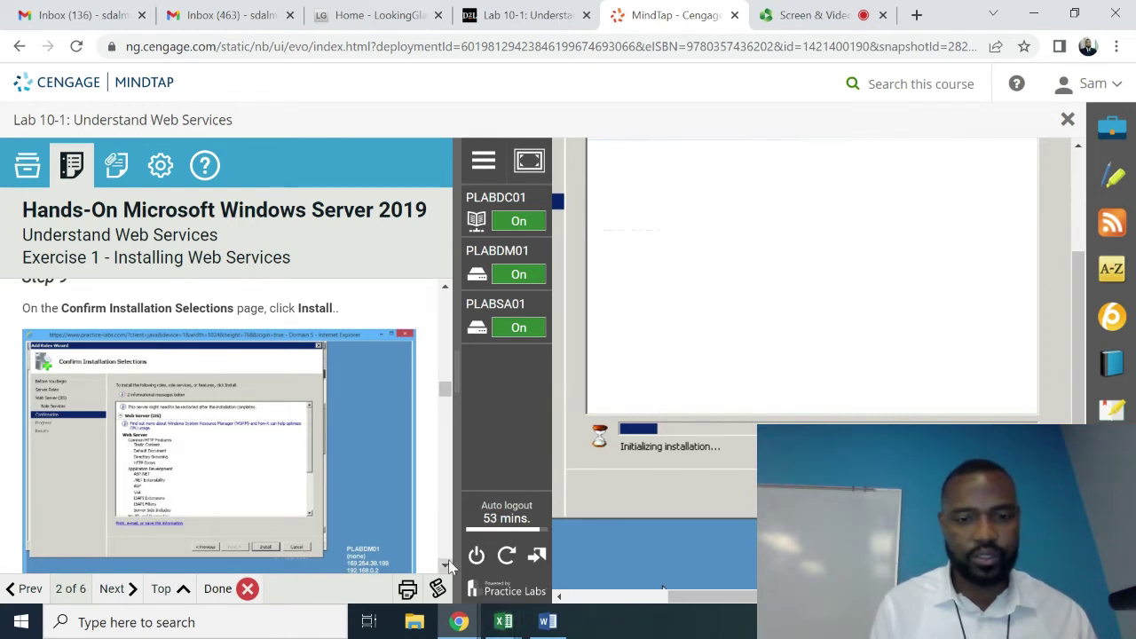
# Step: Read Steps 10 and 11 of the lab while the Web Server (IIS) role is being installed
pyautogui.scroll(-4, 445, 572)
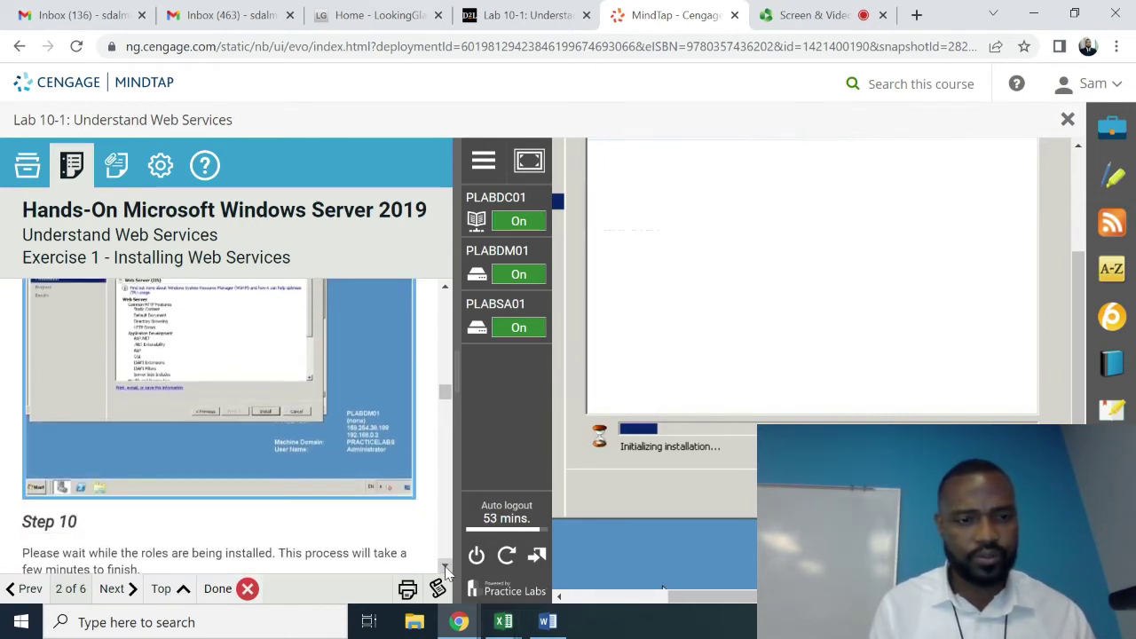
pyautogui.click(446, 569)
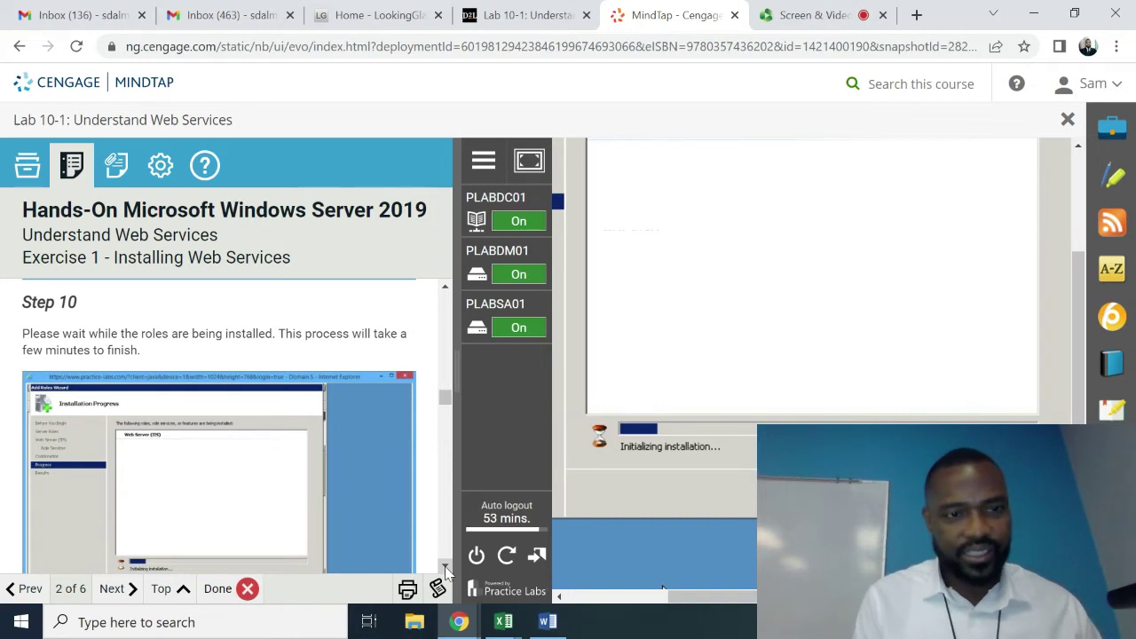
pyautogui.scroll(-4, 445, 569)
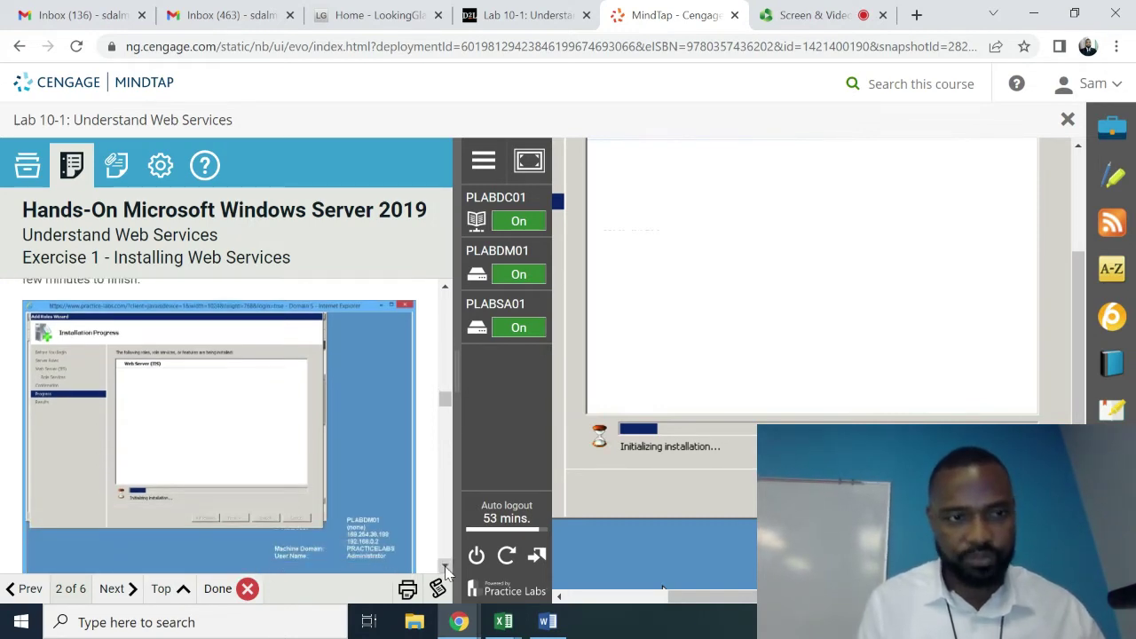
pyautogui.scroll(-3, 446, 569)
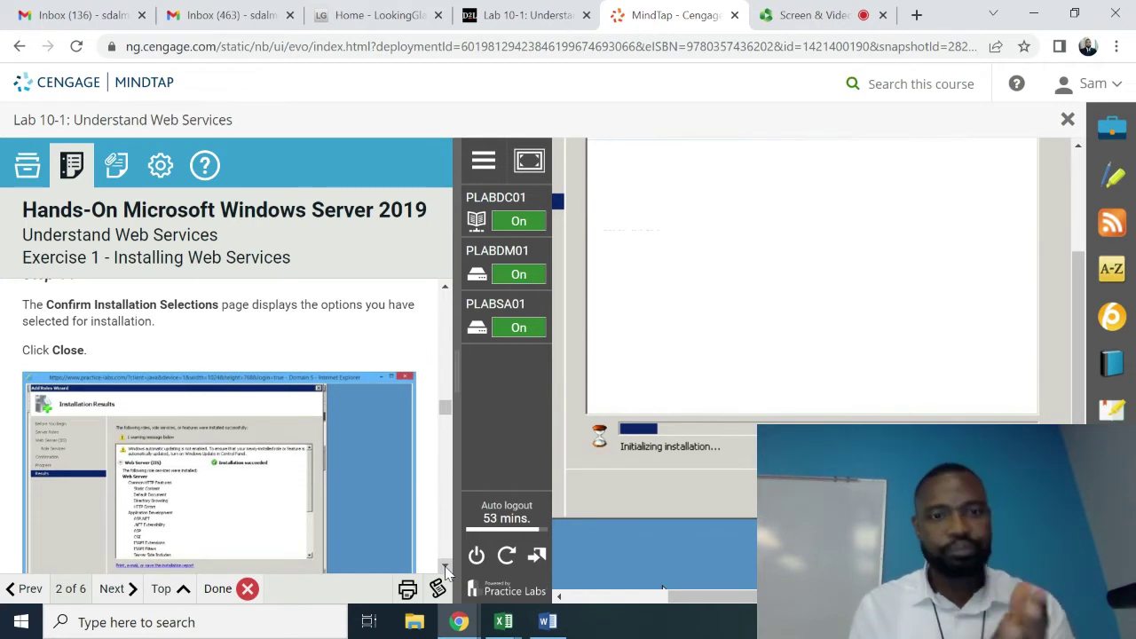
pyautogui.scroll(1, 447, 571)
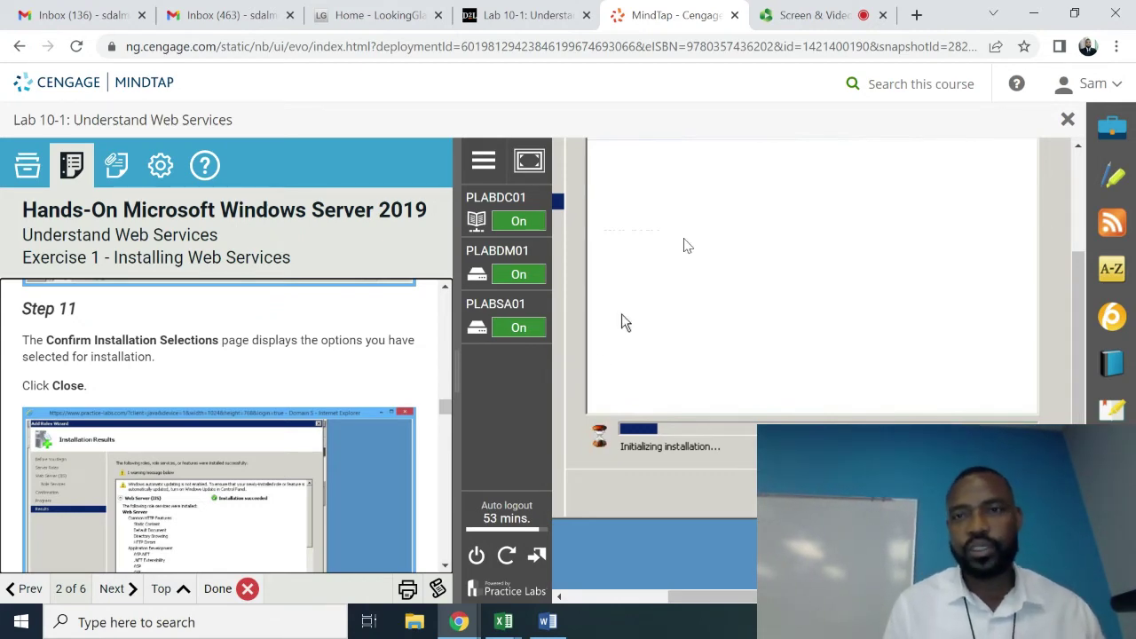
pyautogui.click(803, 24)
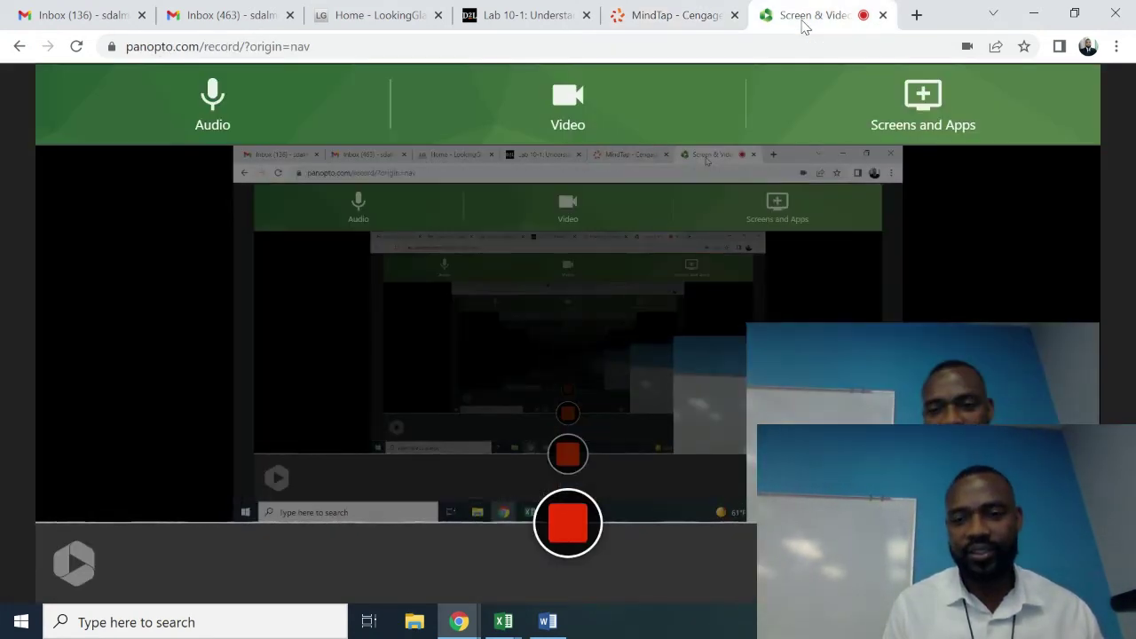
pyautogui.click(672, 17)
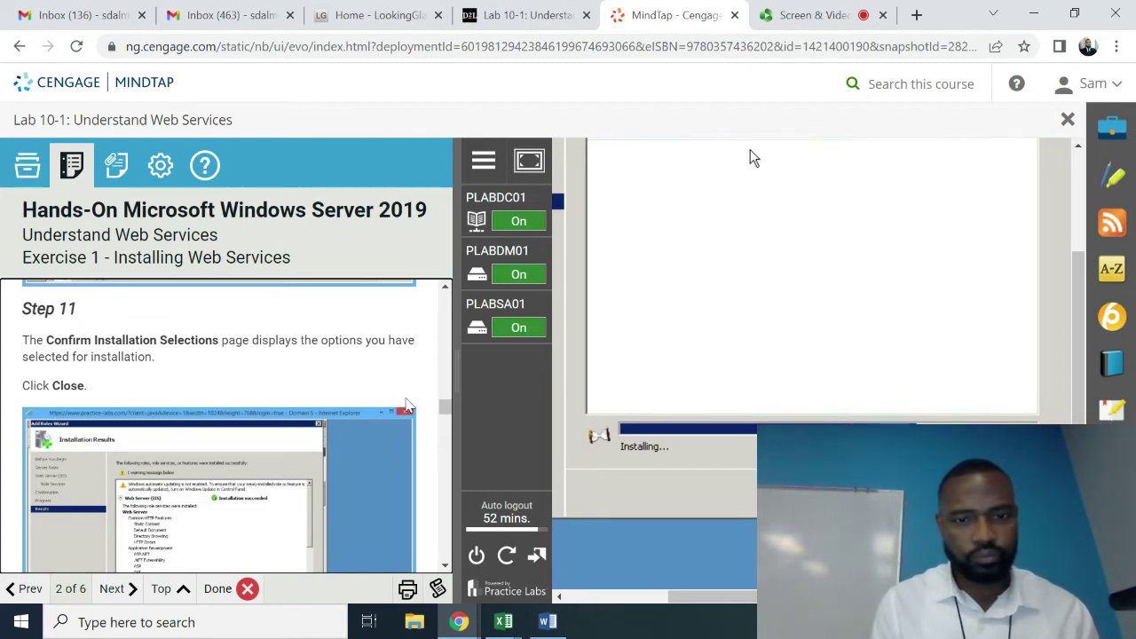
# Step: Following Step 11 of the lab, close the Add Roles Wizard from its installation results page
pyautogui.click(445, 566)
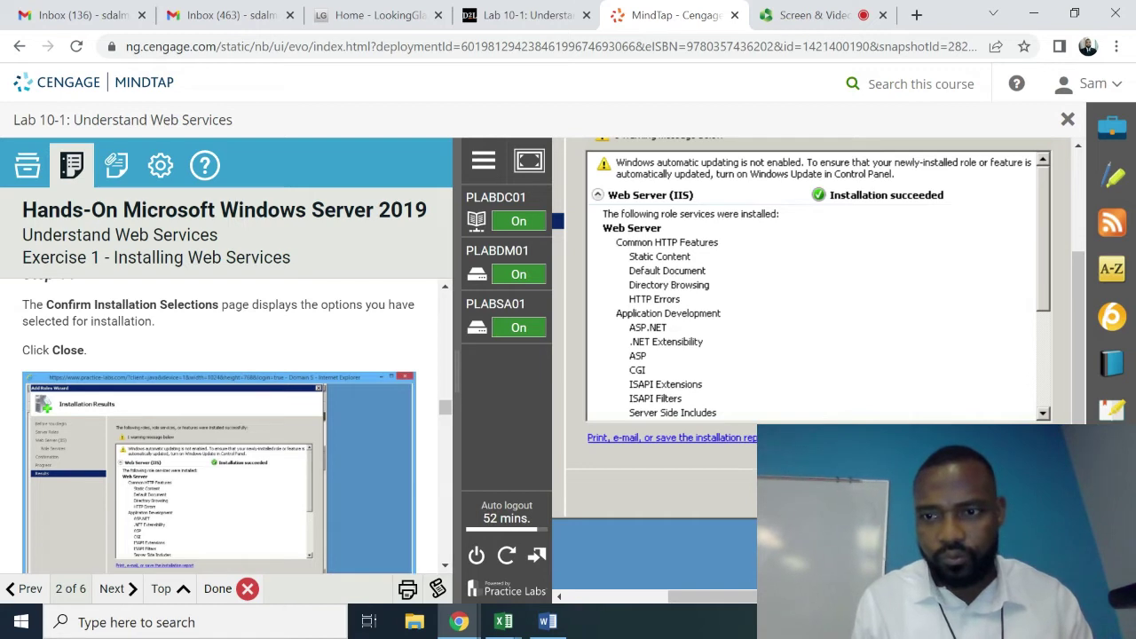
pyautogui.click(954, 496)
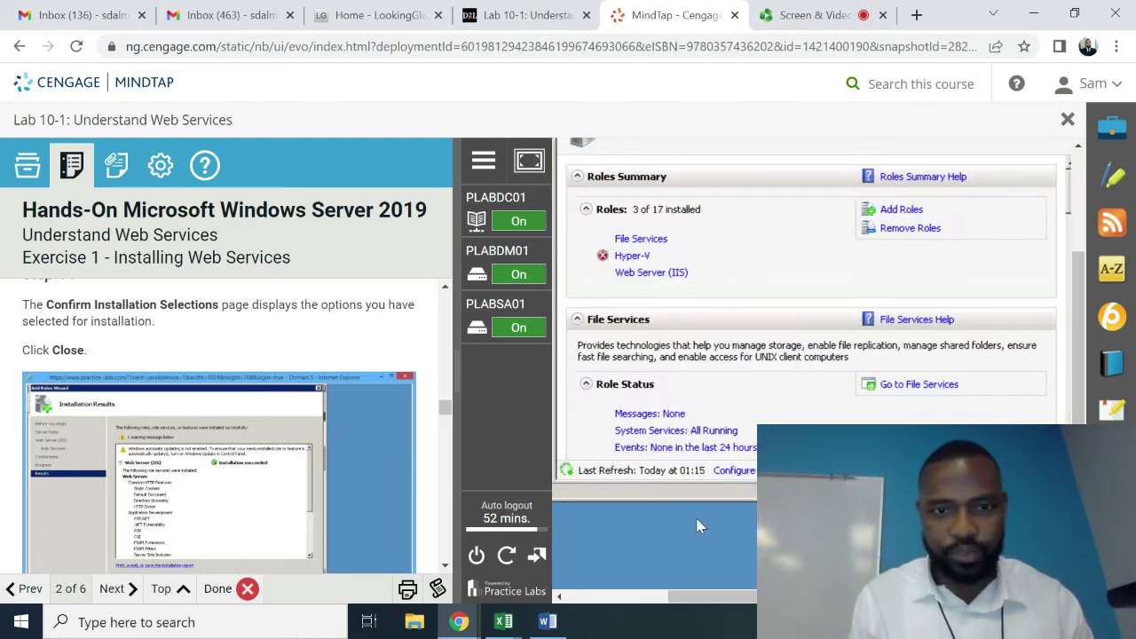
# Step: Following Step 12 of the lab, close the Server Manager window on PLABDM01 to clear the desktop
pyautogui.click(446, 565)
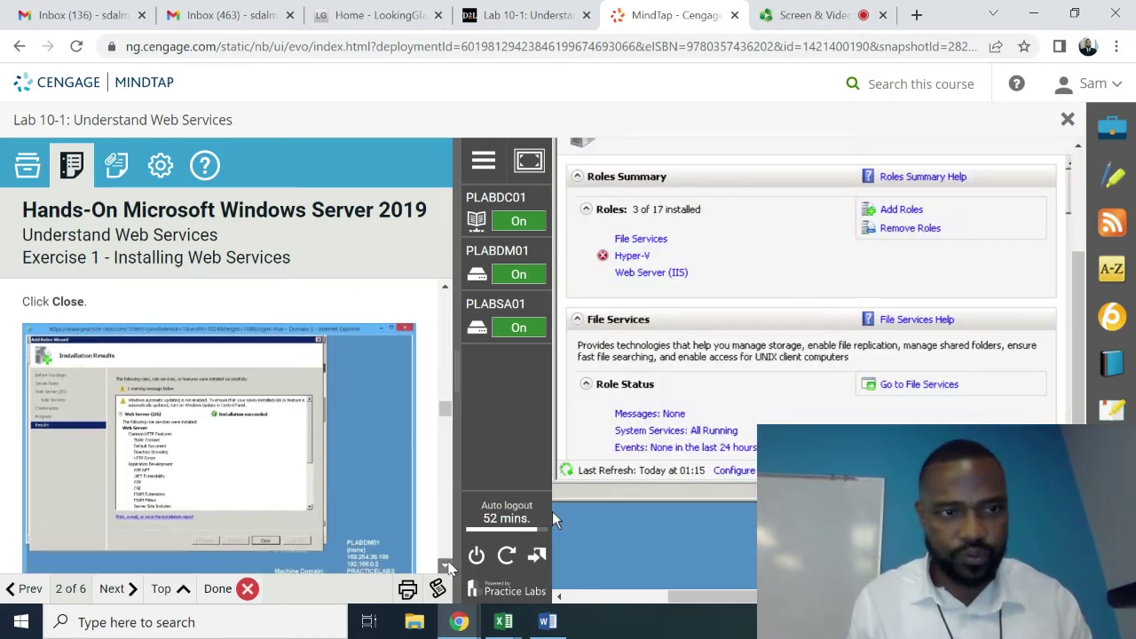
pyautogui.scroll(-5, 448, 566)
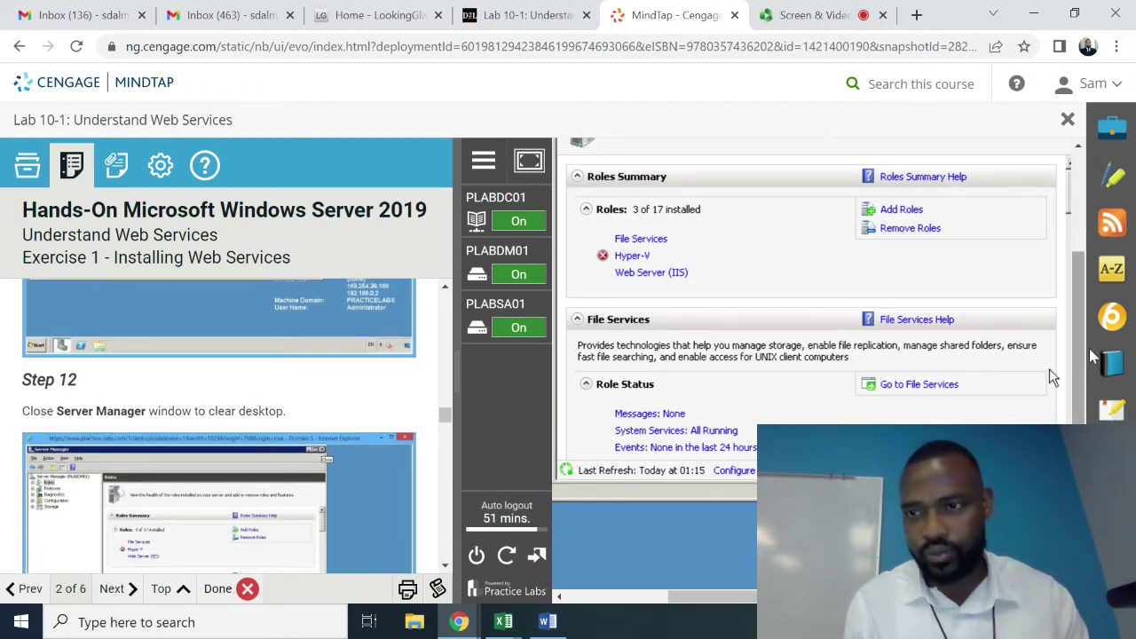
pyautogui.scroll(3, 1049, 368)
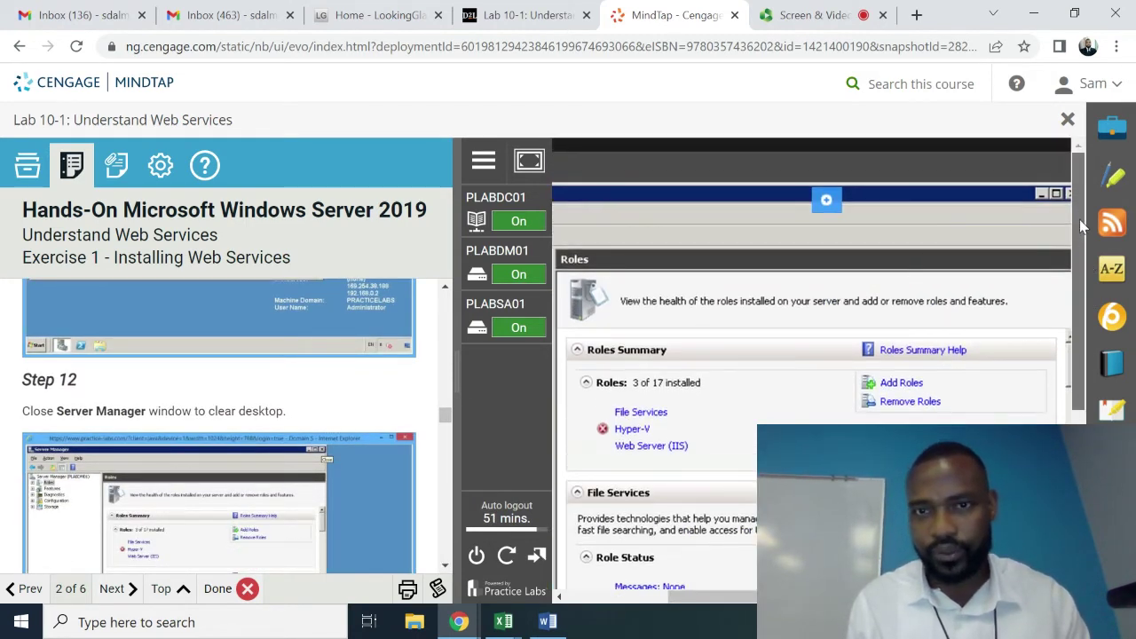
pyautogui.hscroll(-3, 812, 373)
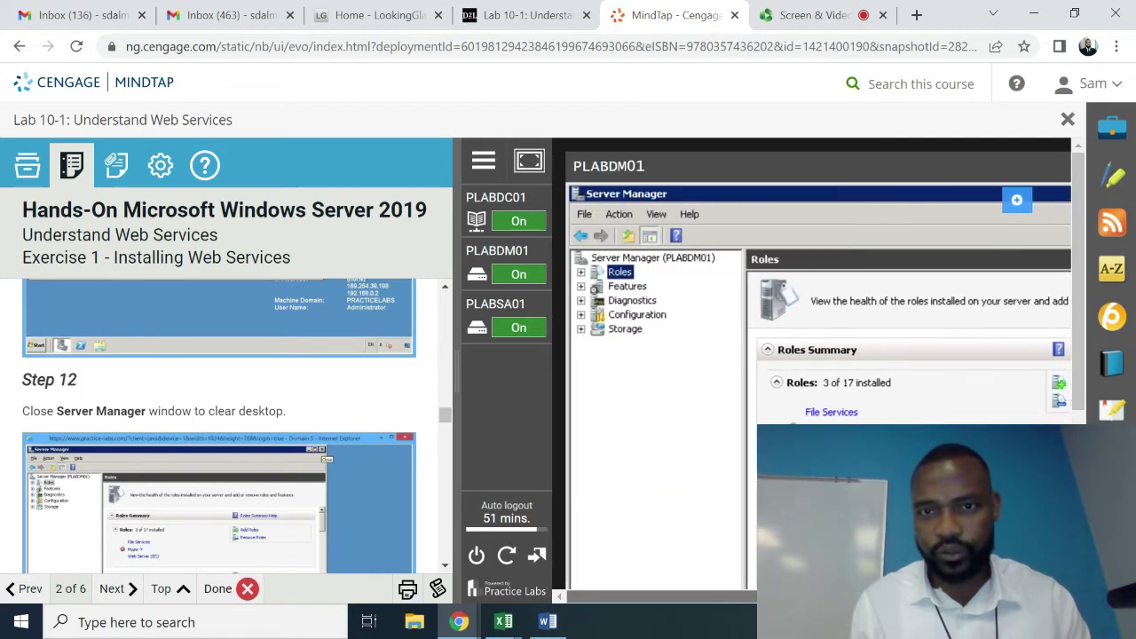
pyautogui.hscroll(5, 977, 217)
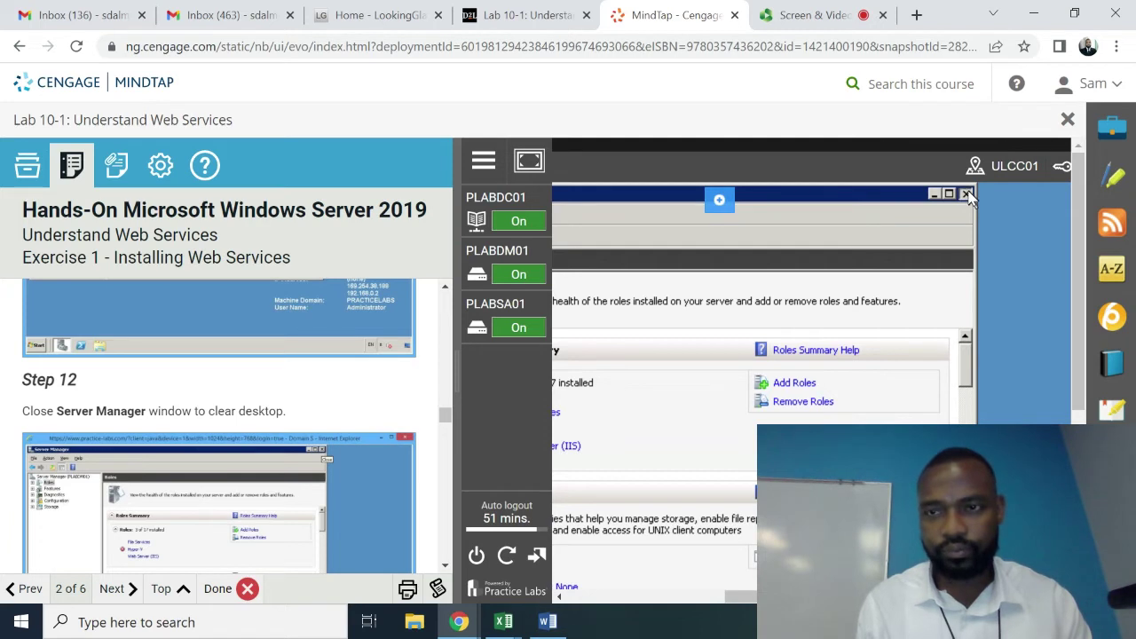
pyautogui.click(965, 192)
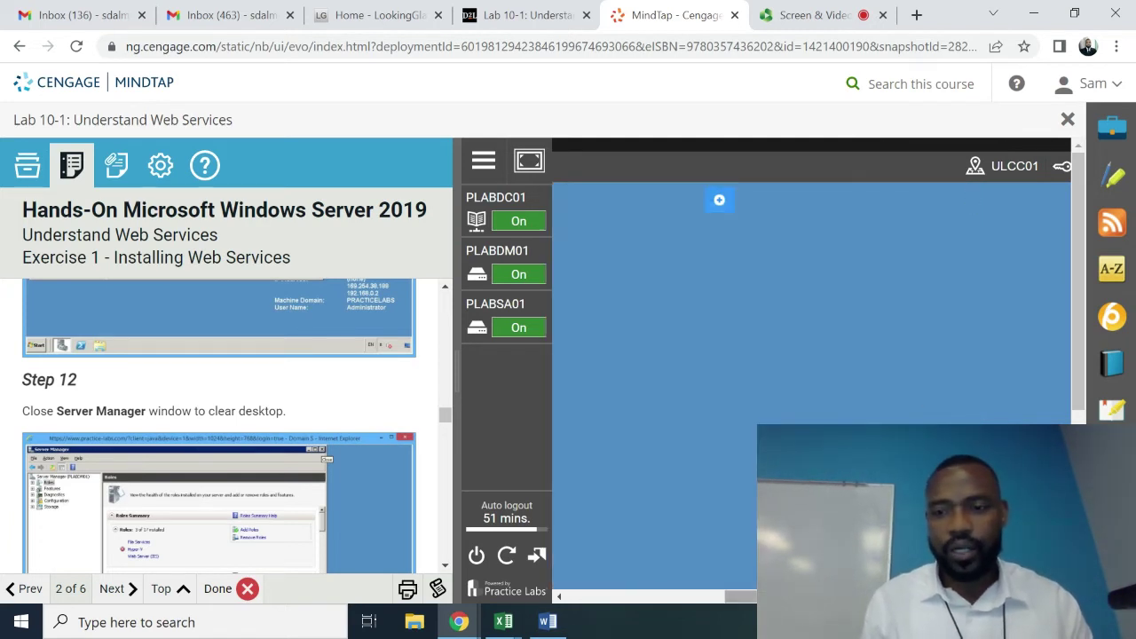
pyautogui.hscroll(-3, 813, 355)
pyautogui.hscroll(-2, 812, 355)
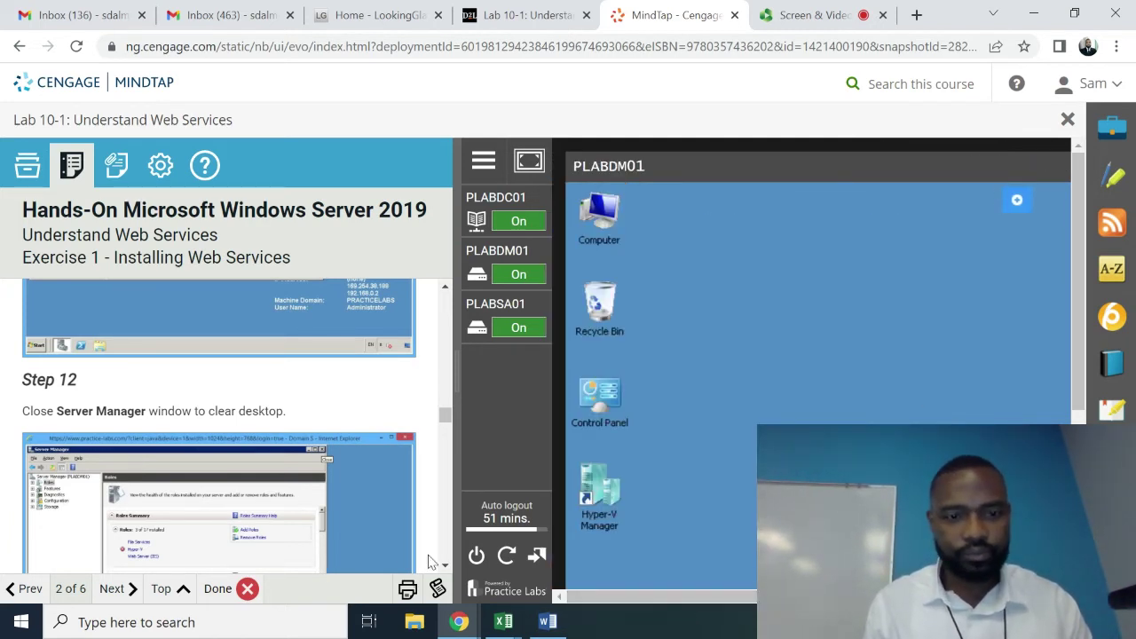
pyautogui.scroll(-2, 448, 564)
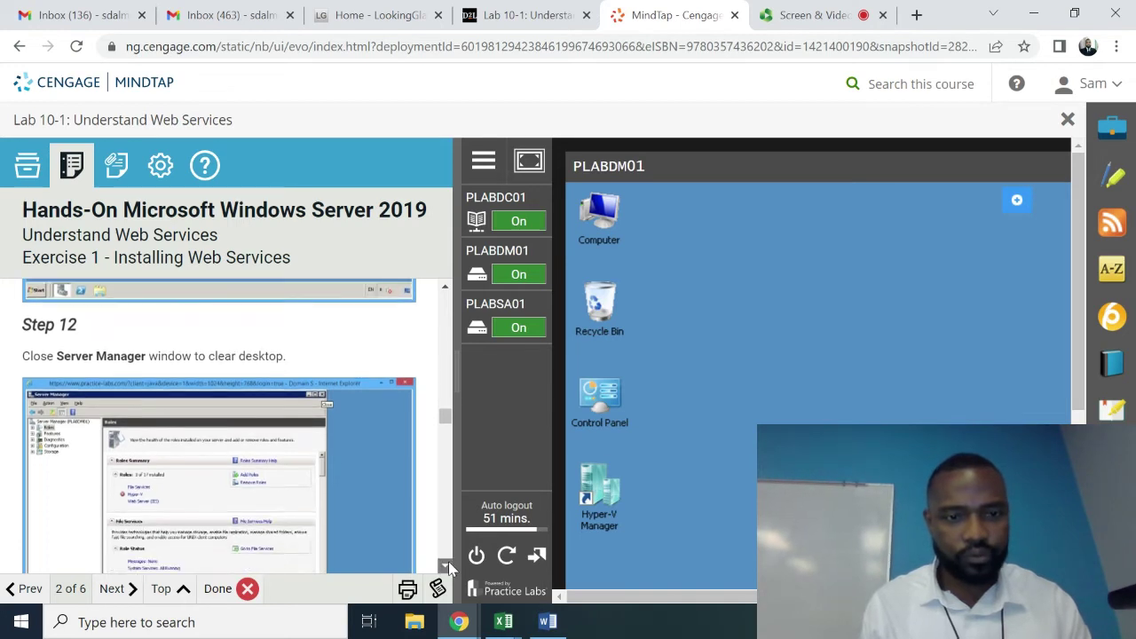
# Step: Following Step 1 of Task 2 in the lab, open Internet Explorer on PLABDM01
pyautogui.scroll(-5, 448, 566)
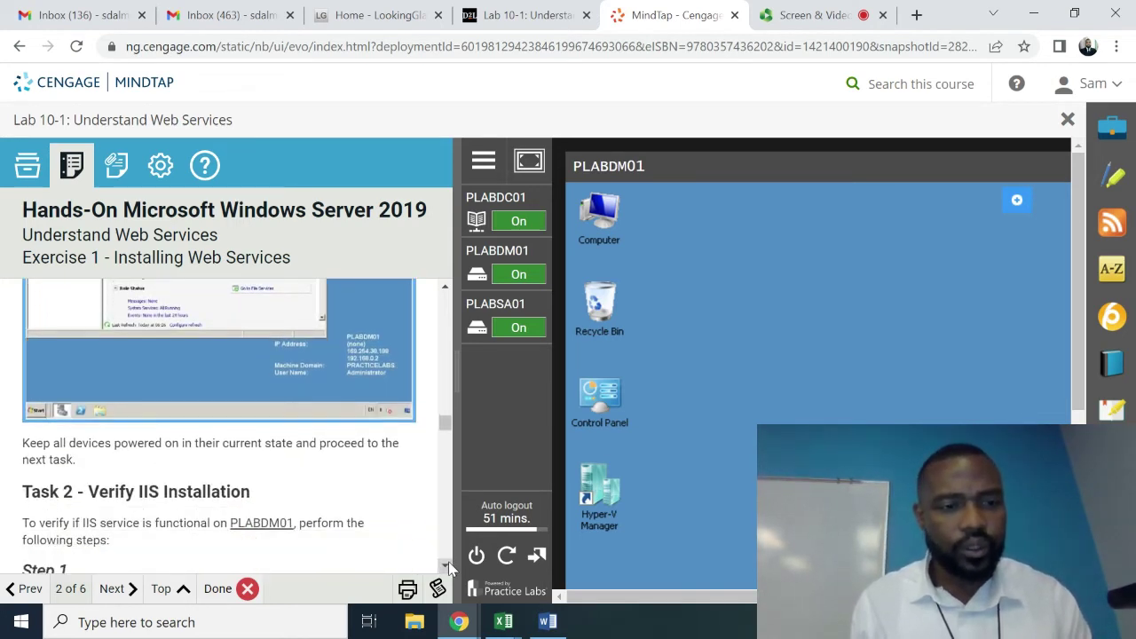
pyautogui.scroll(-2, 448, 561)
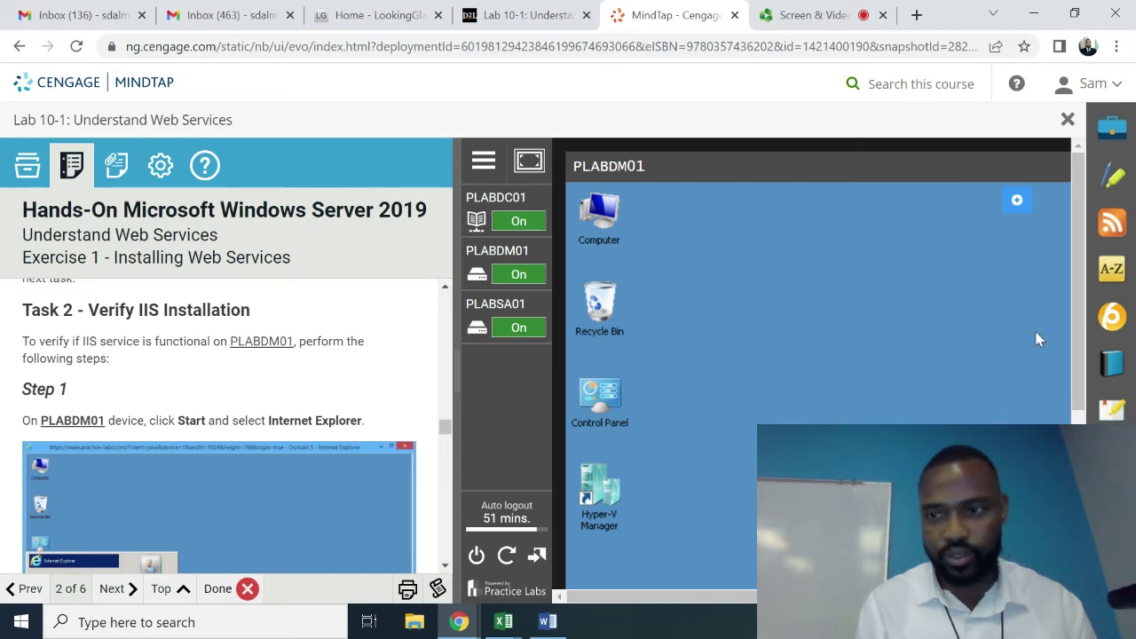
pyautogui.moveTo(1081, 302); pyautogui.dragTo(1080, 471)
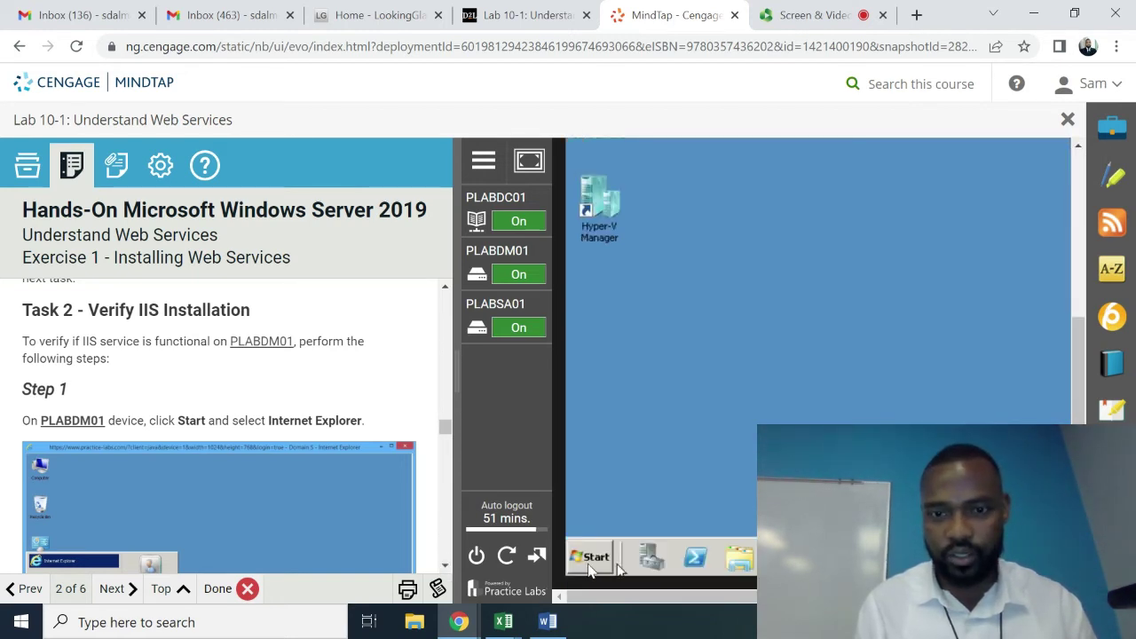
pyautogui.click(593, 559)
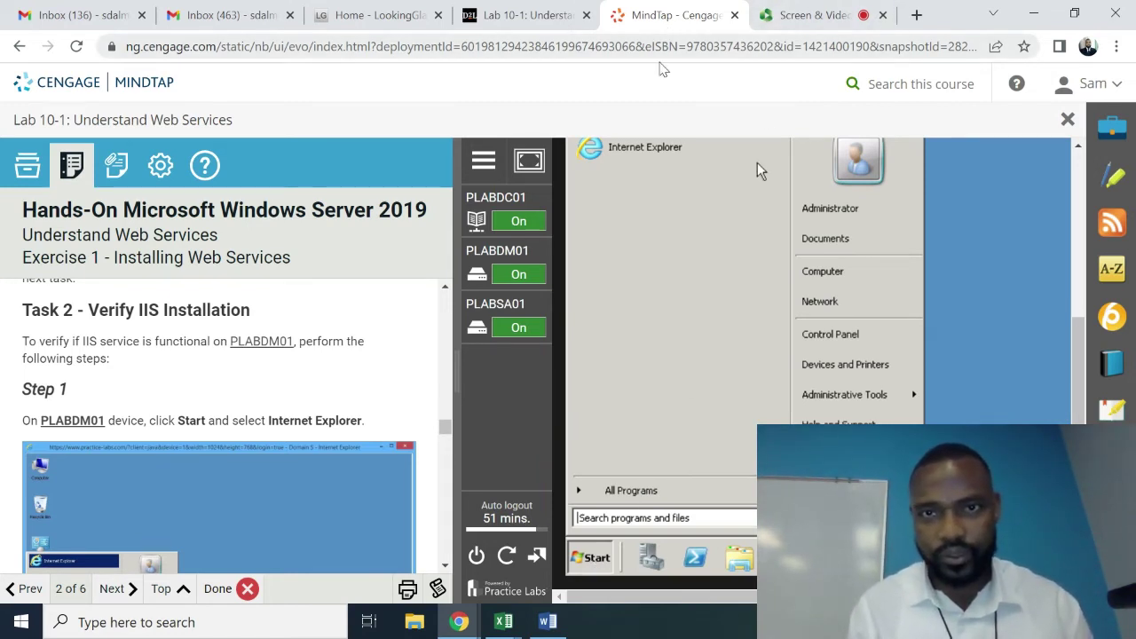
pyautogui.click(651, 150)
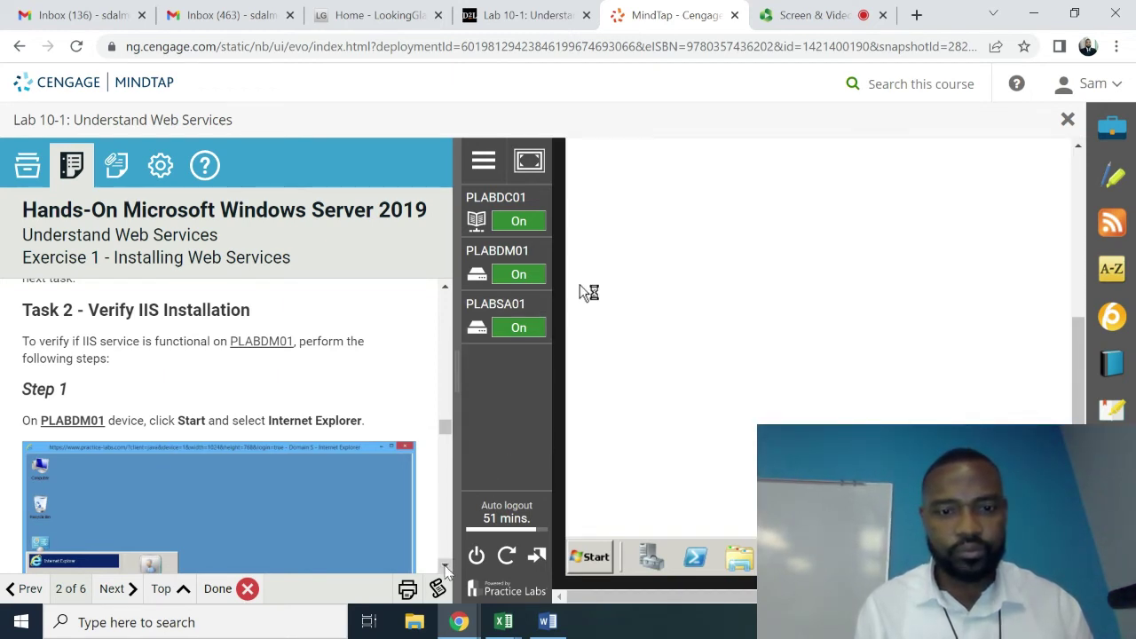
# Step: Read Step 2 of the lab and dismiss the Internet Explorer 11 setup dialog on PLABDM01
pyautogui.click(446, 565)
pyautogui.scroll(-3, 446, 570)
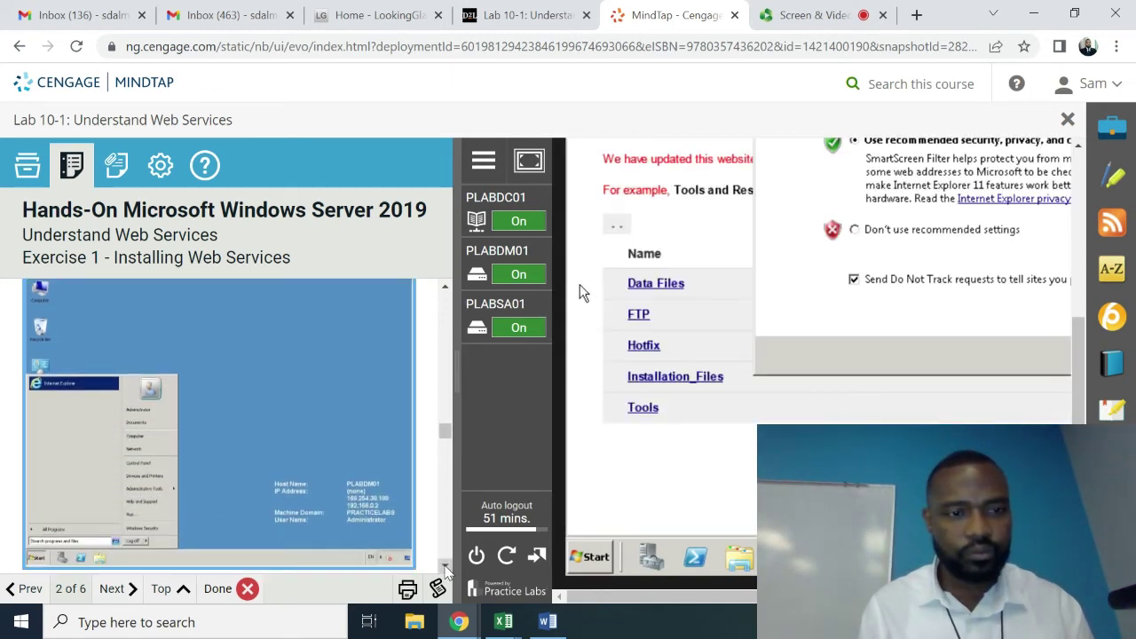
pyautogui.scroll(-2, 447, 570)
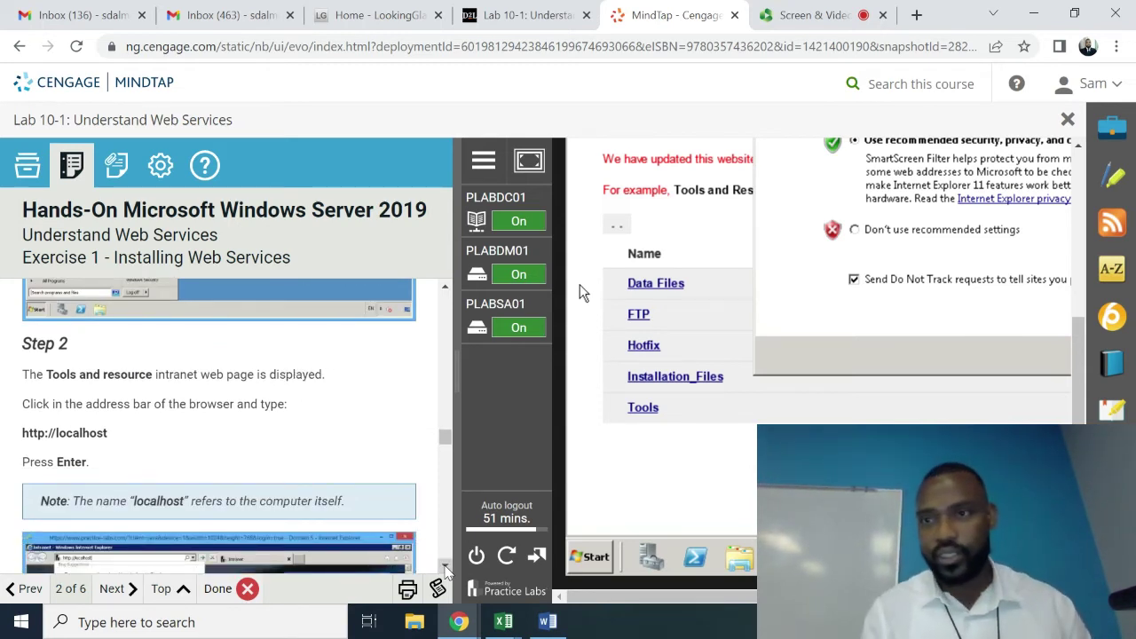
pyautogui.scroll(2, 1088, 324)
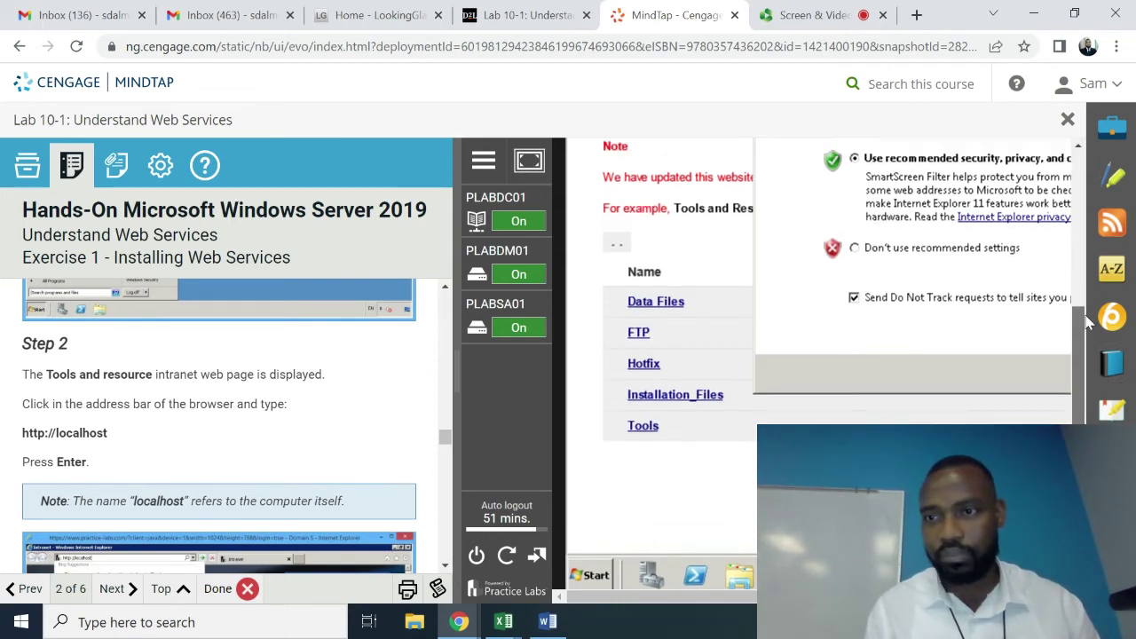
pyautogui.scroll(5, 1088, 324)
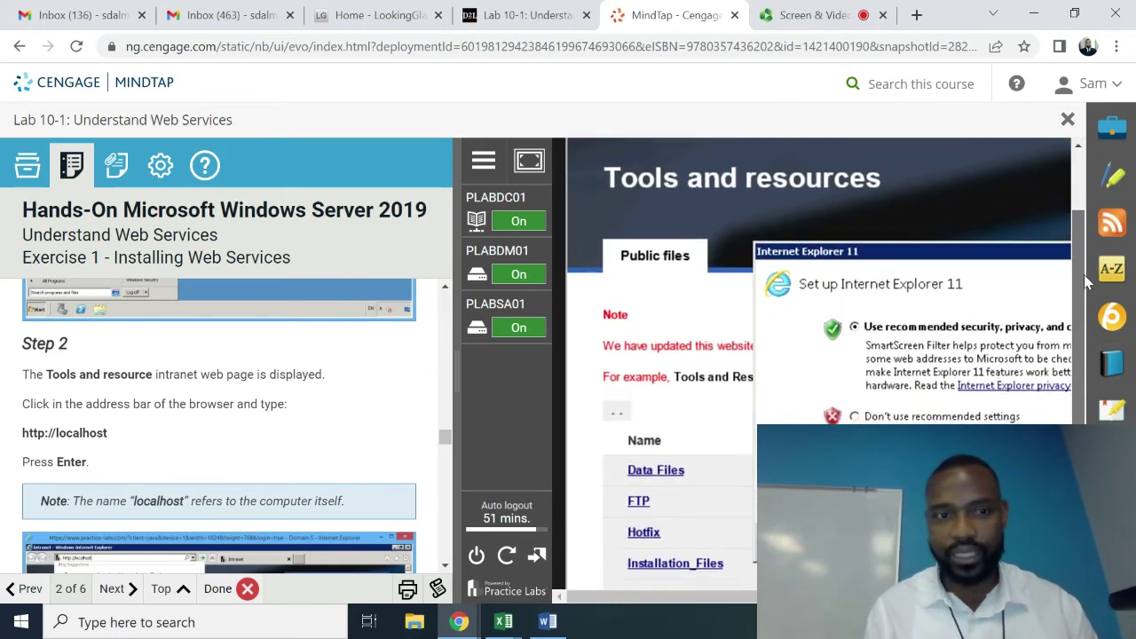
pyautogui.scroll(-2, 1086, 282)
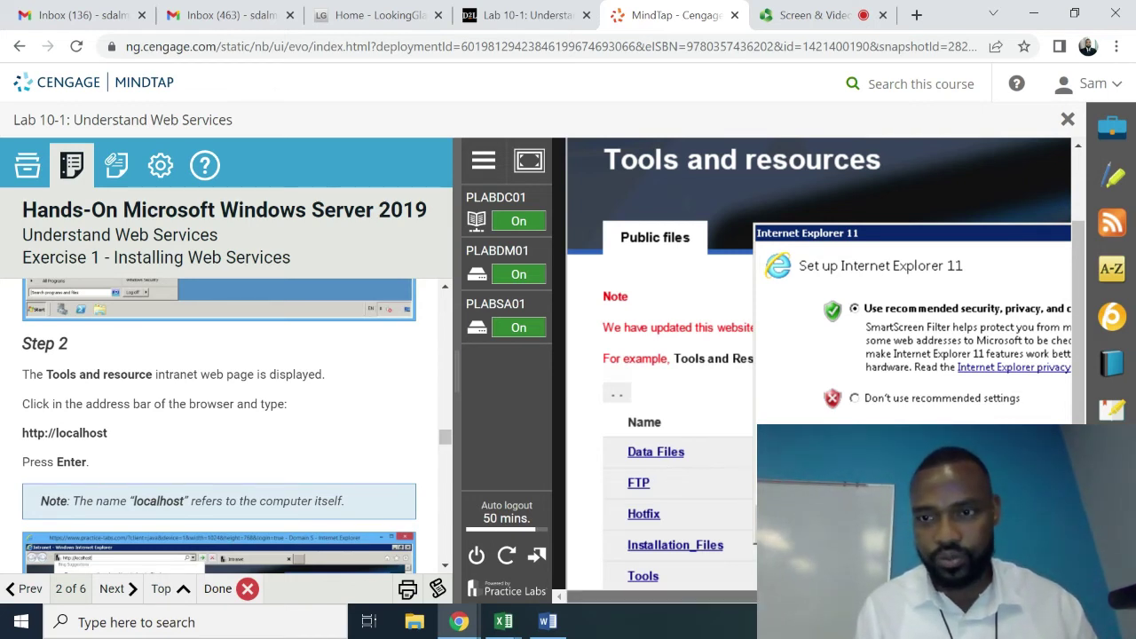
pyautogui.hscroll(5, 611, 587)
pyautogui.hscroll(2, 611, 587)
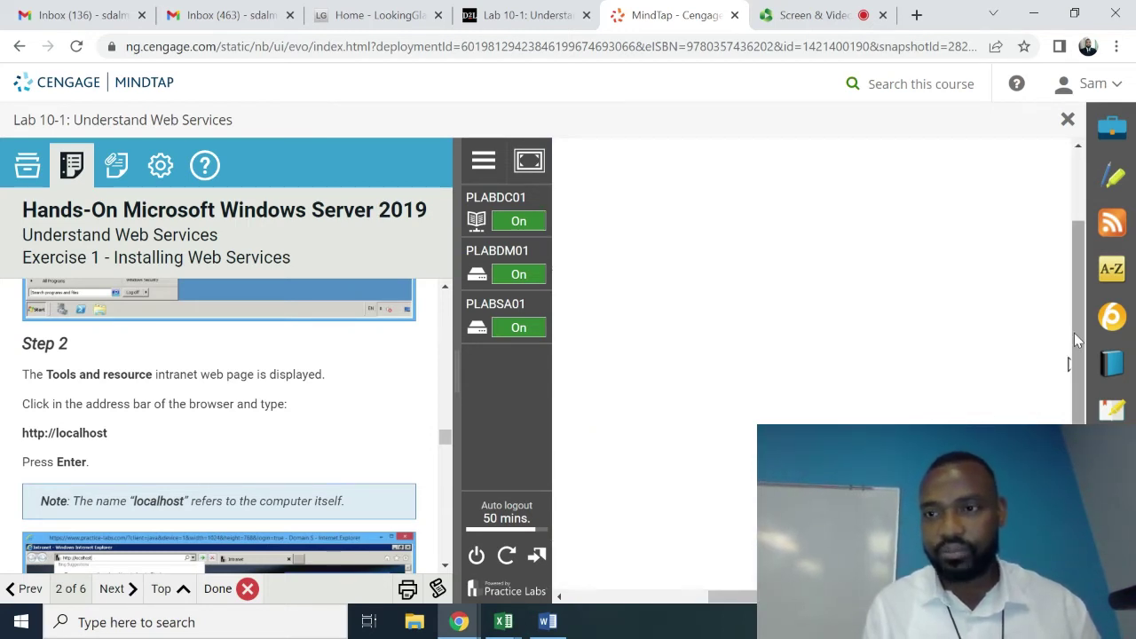
pyautogui.moveTo(1074, 333); pyautogui.dragTo(1077, 234)
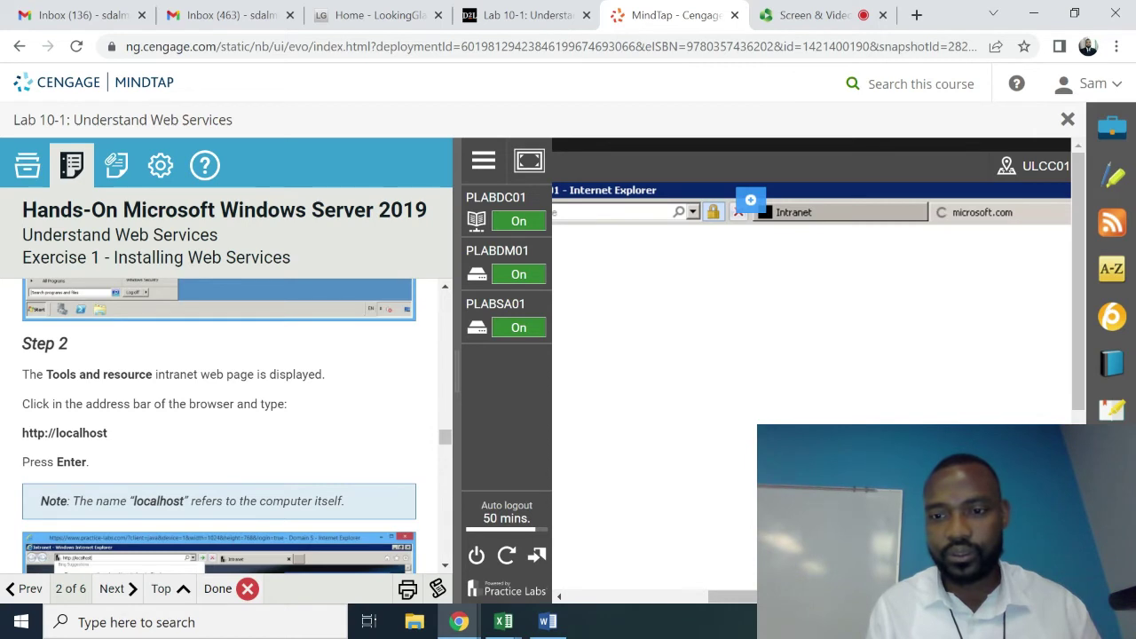
pyautogui.moveTo(732, 597); pyautogui.dragTo(590, 598)
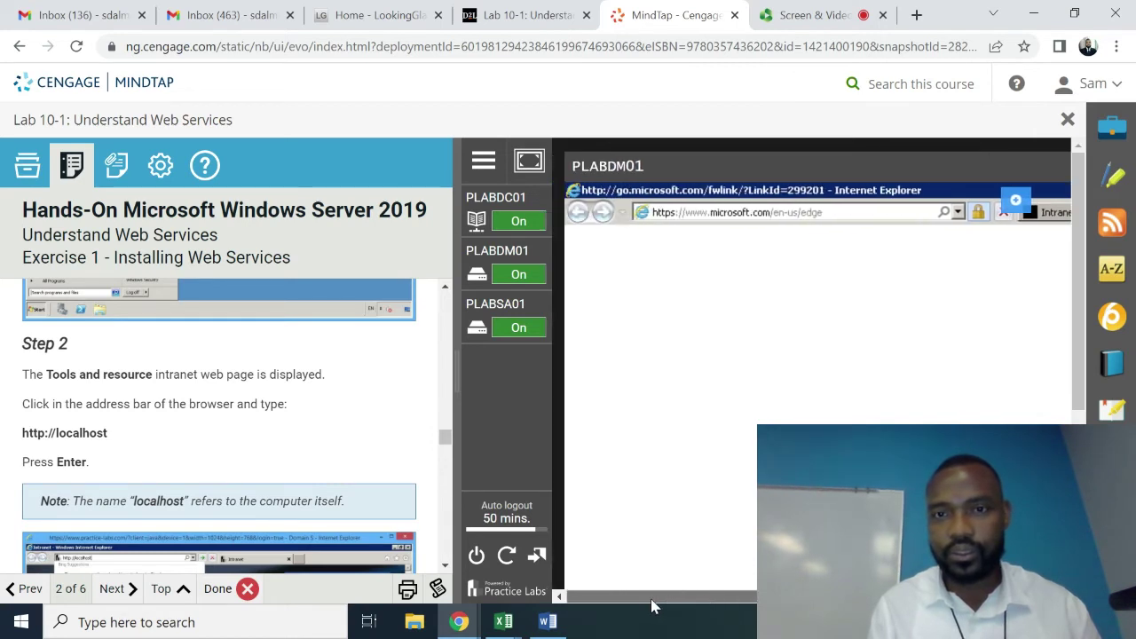
pyautogui.click(800, 216)
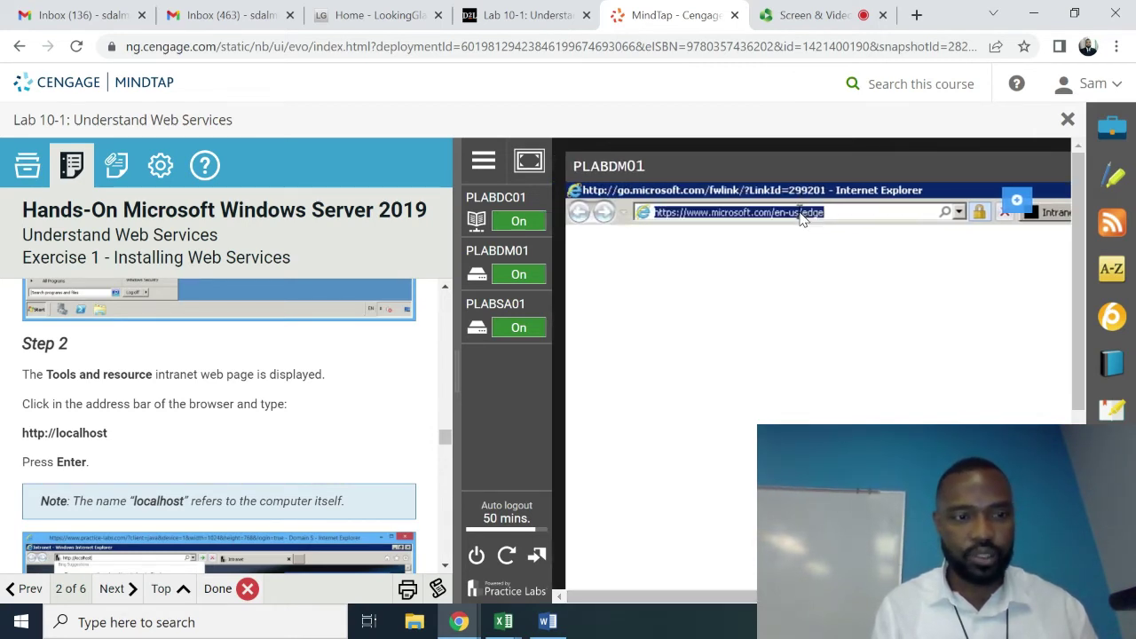
pyautogui.write('http://local')
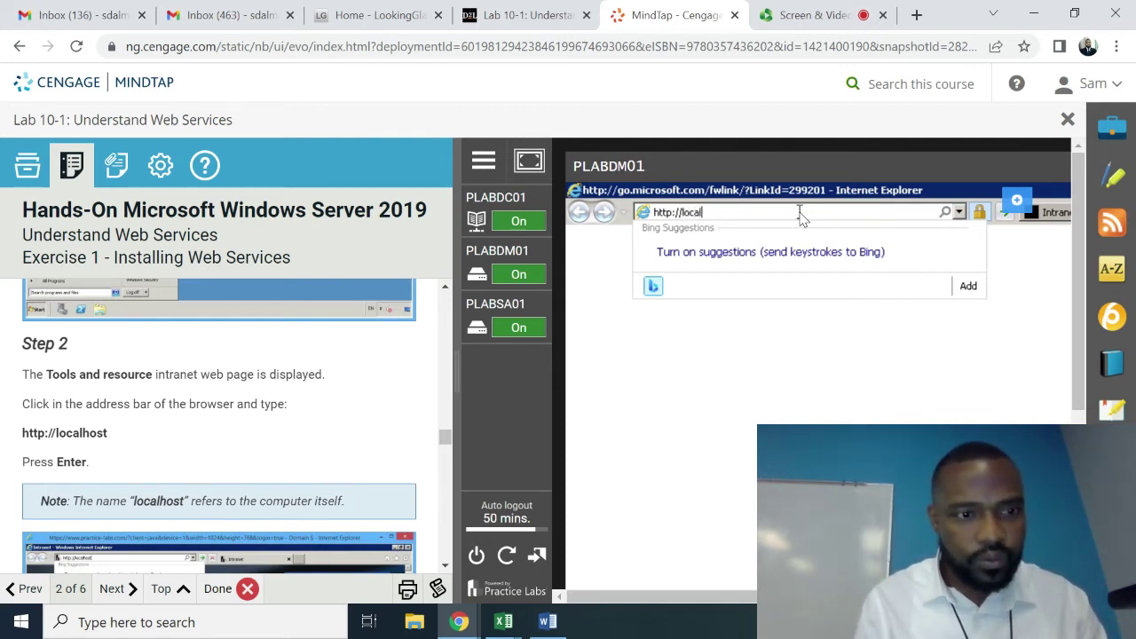
pyautogui.write('host')
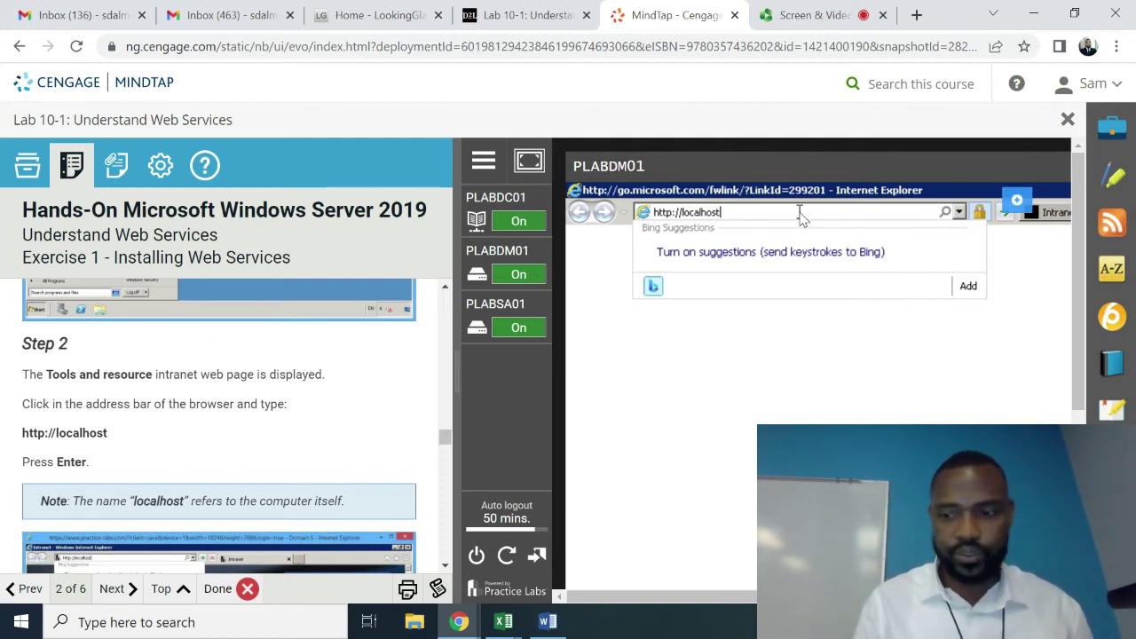
pyautogui.press('Return')
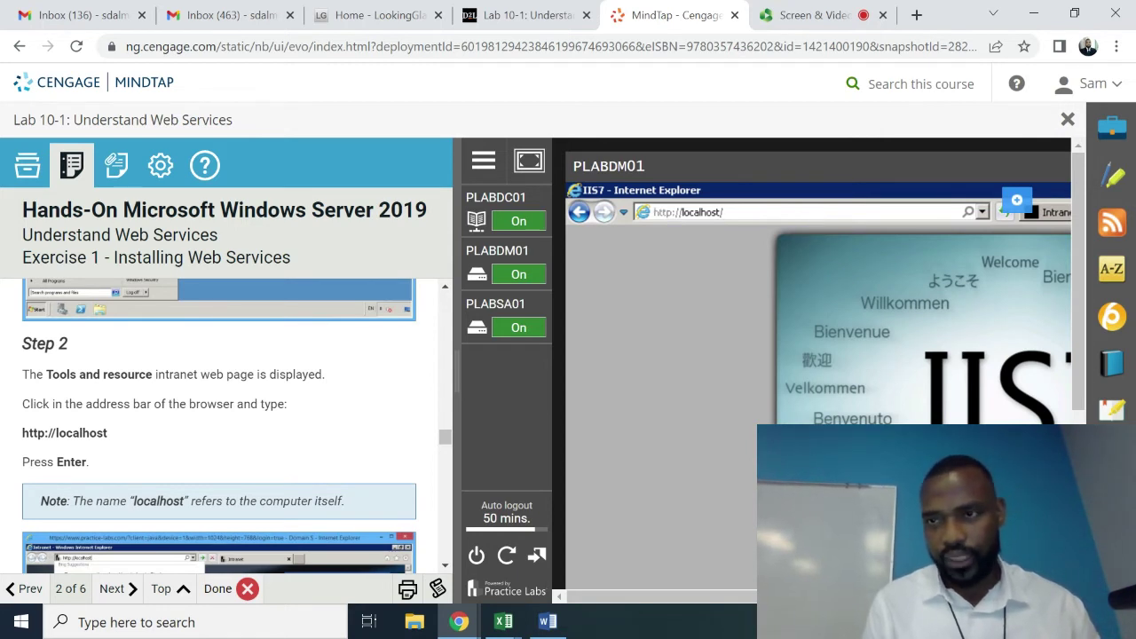
# Step: Check the localhost page against Step 3 of the lab and close Internet Explorer with all its tabs
pyautogui.moveTo(736, 601); pyautogui.dragTo(859, 601)
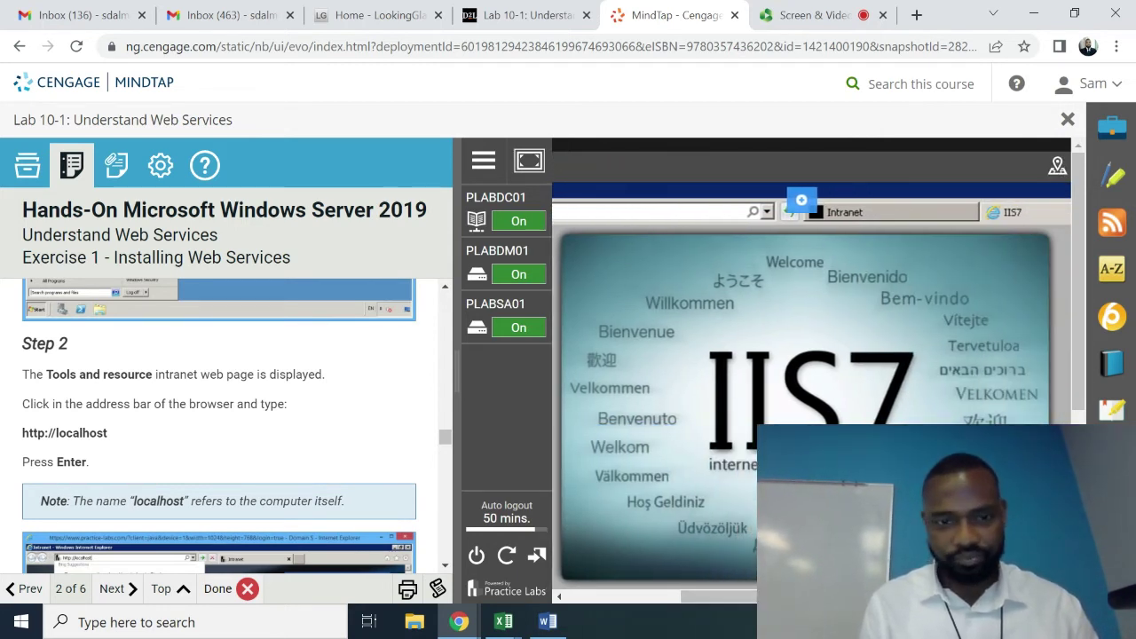
pyautogui.click(444, 565)
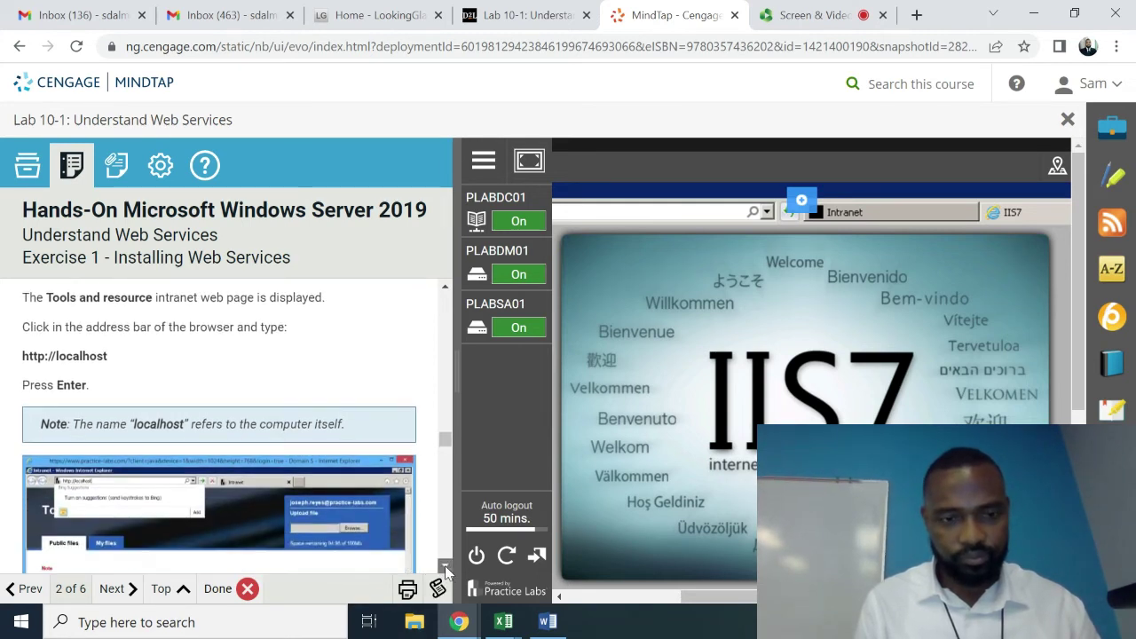
pyautogui.click(445, 565)
pyautogui.moveTo(445, 565); pyautogui.dragTo(444, 565)
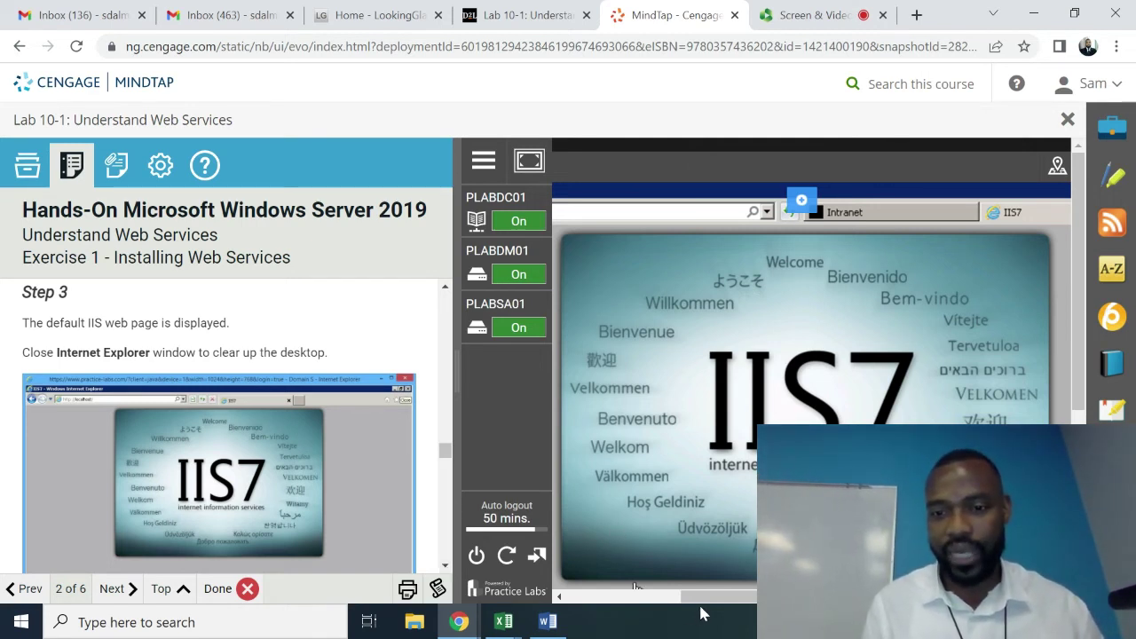
pyautogui.moveTo(710, 600); pyautogui.dragTo(781, 598)
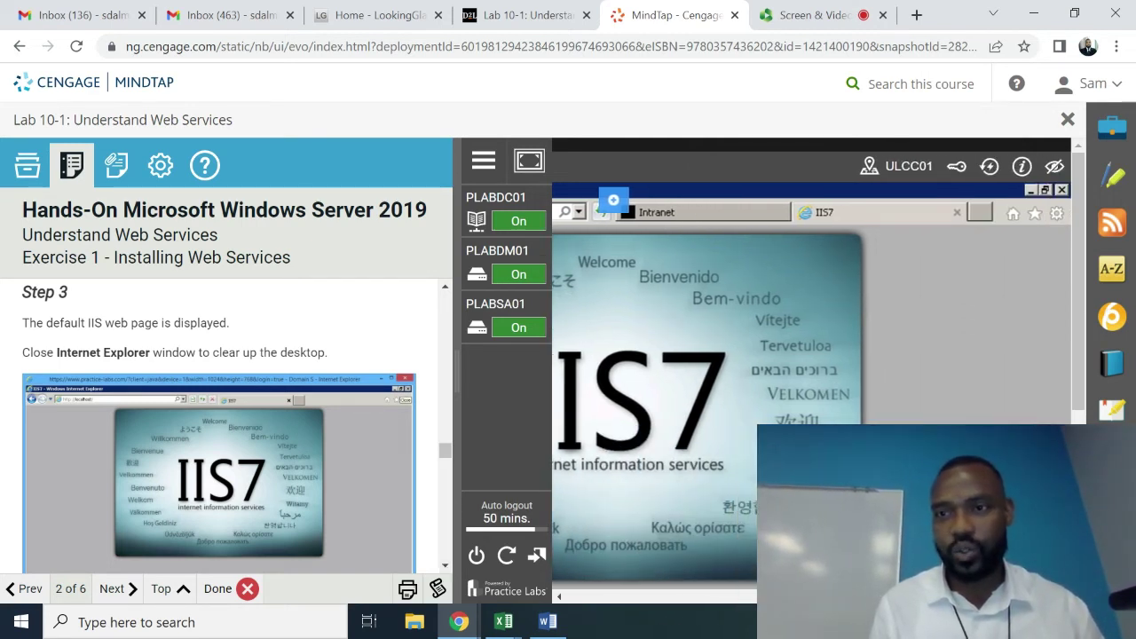
pyautogui.click(1064, 191)
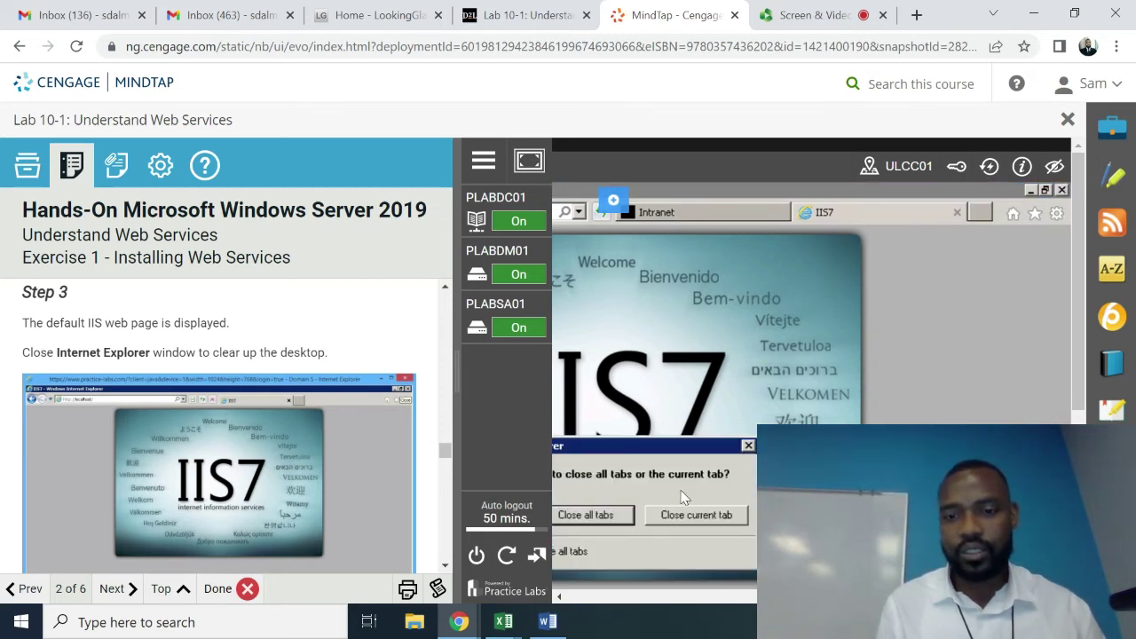
pyautogui.click(595, 519)
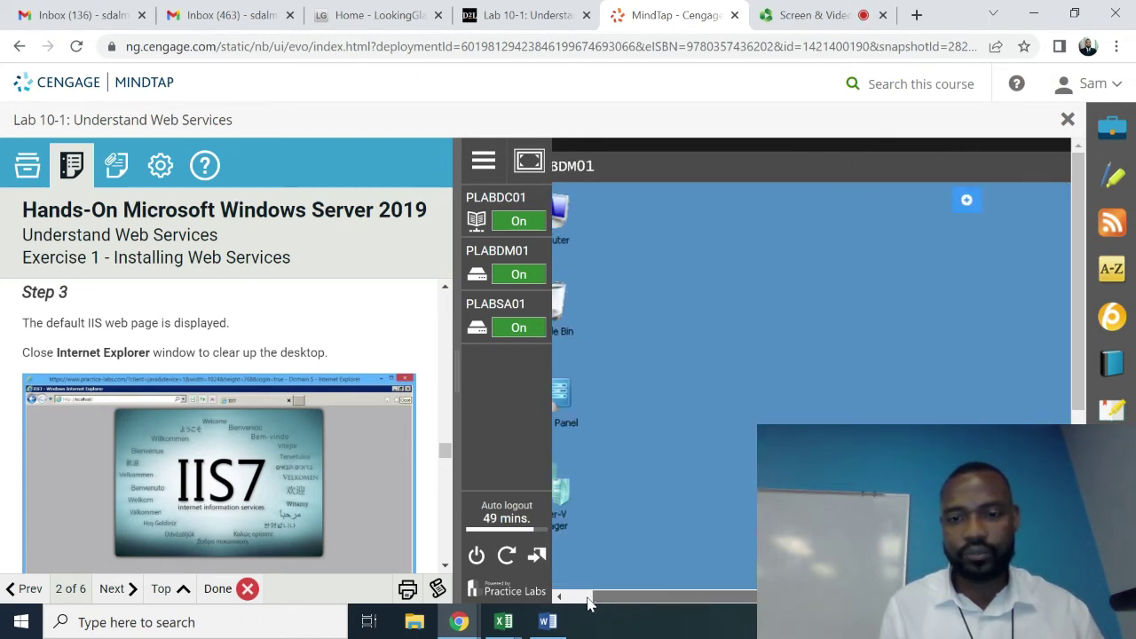
# Step: Read the introduction to Task 3 on renewing the CA certificate and connect to PLABDC01
pyautogui.click(445, 566)
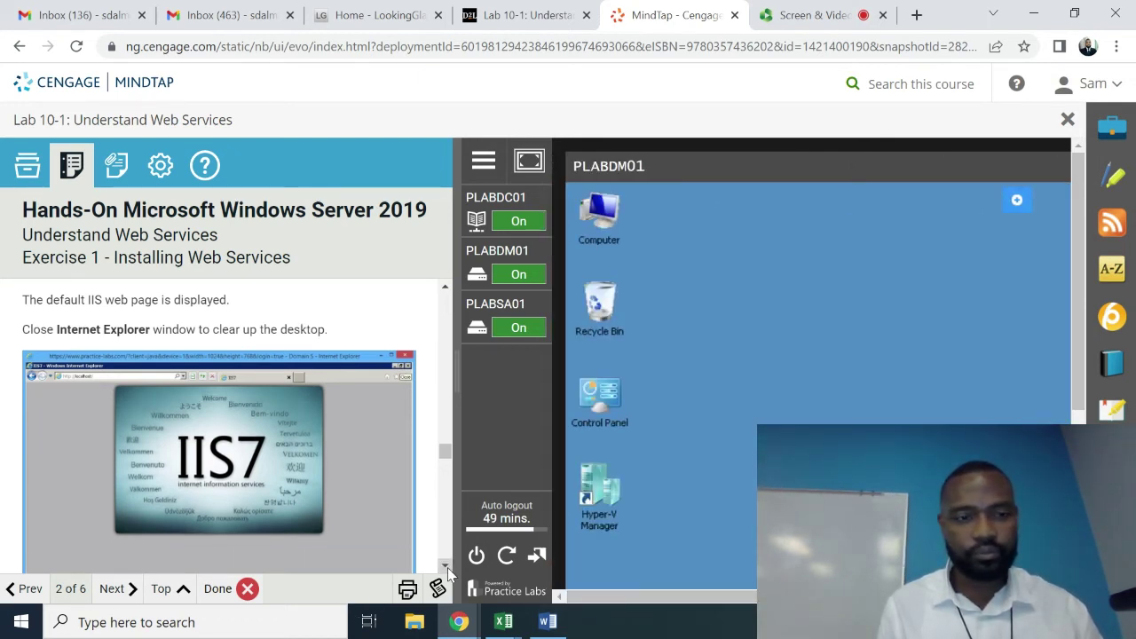
pyautogui.click(447, 567)
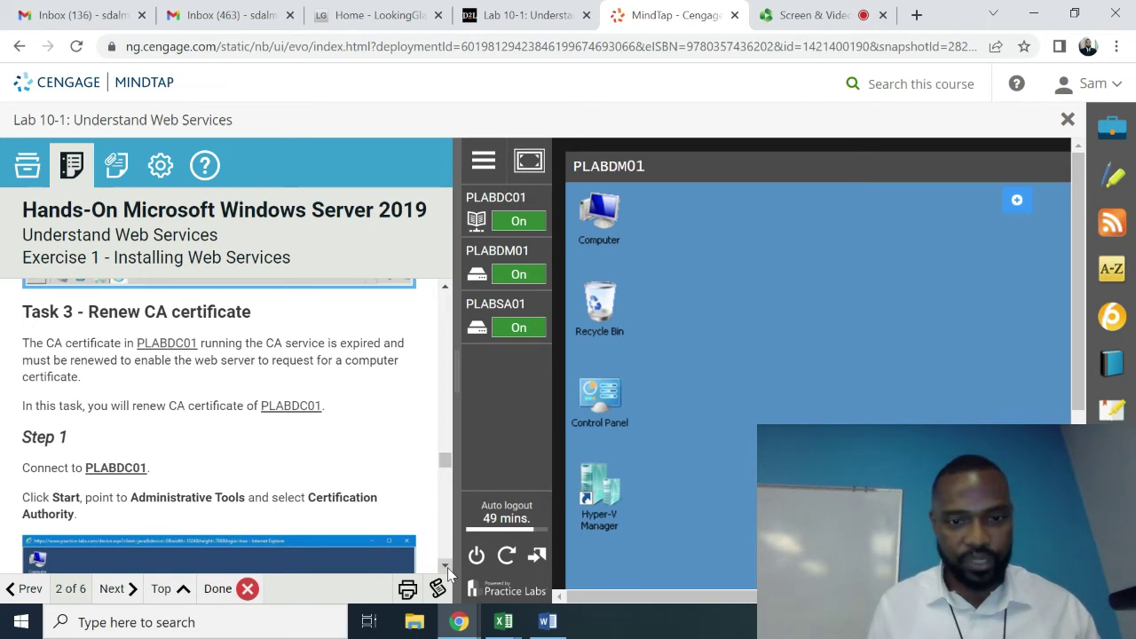
pyautogui.scroll(-2, 448, 567)
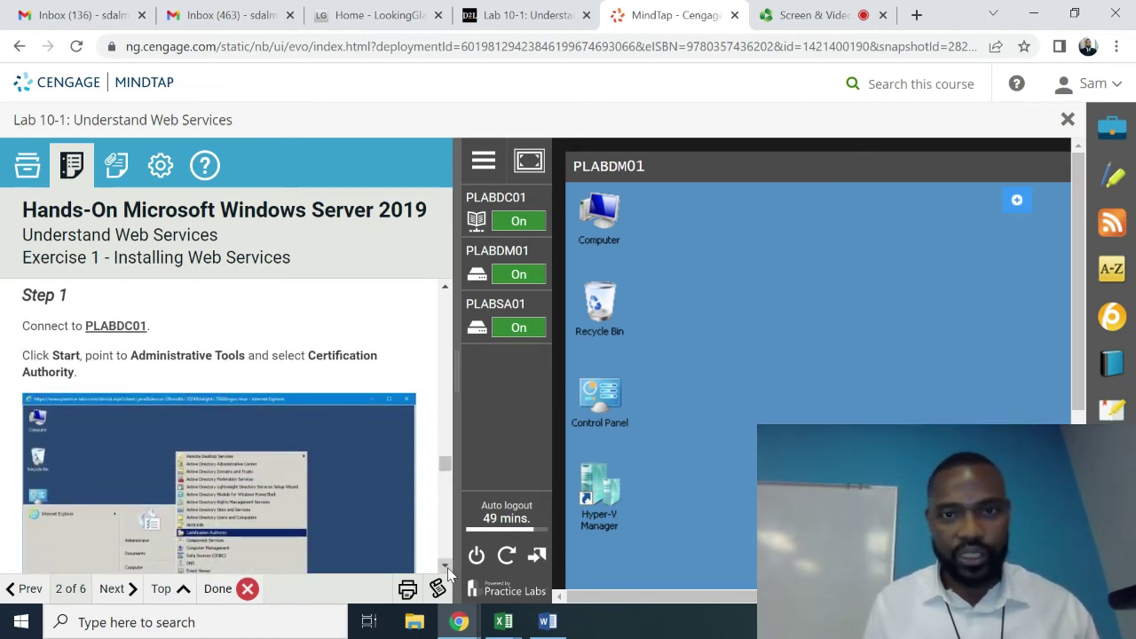
pyautogui.click(520, 197)
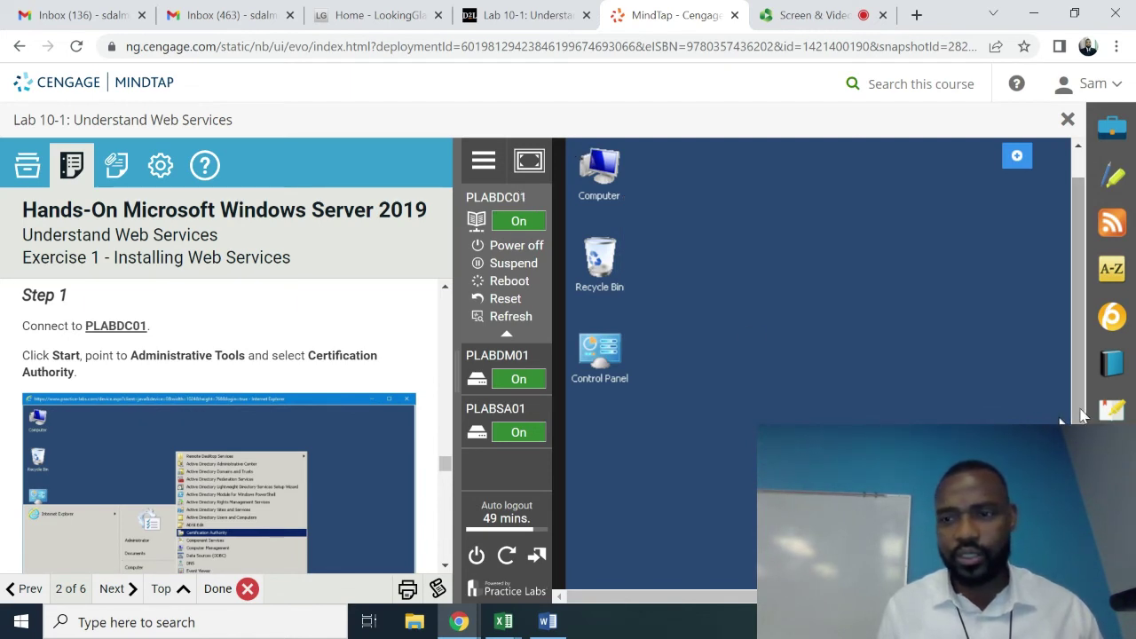
# Step: Following Step 1 of Task 3, open the Certification Authority administrative tool on PLABDC01
pyautogui.scroll(-5, 1060, 203)
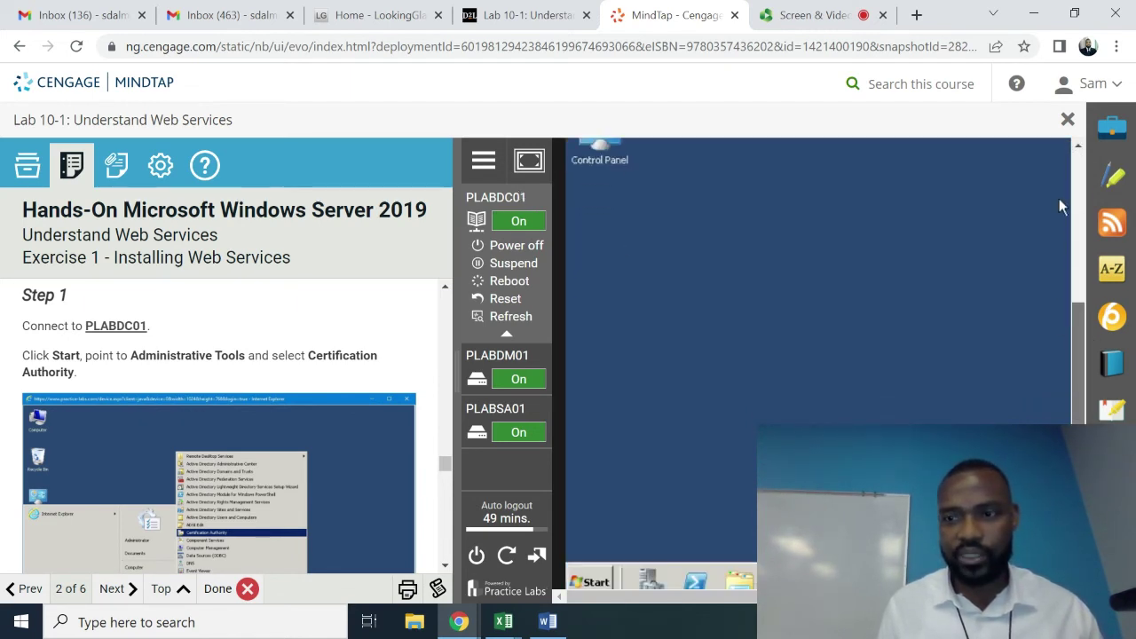
pyautogui.click(590, 558)
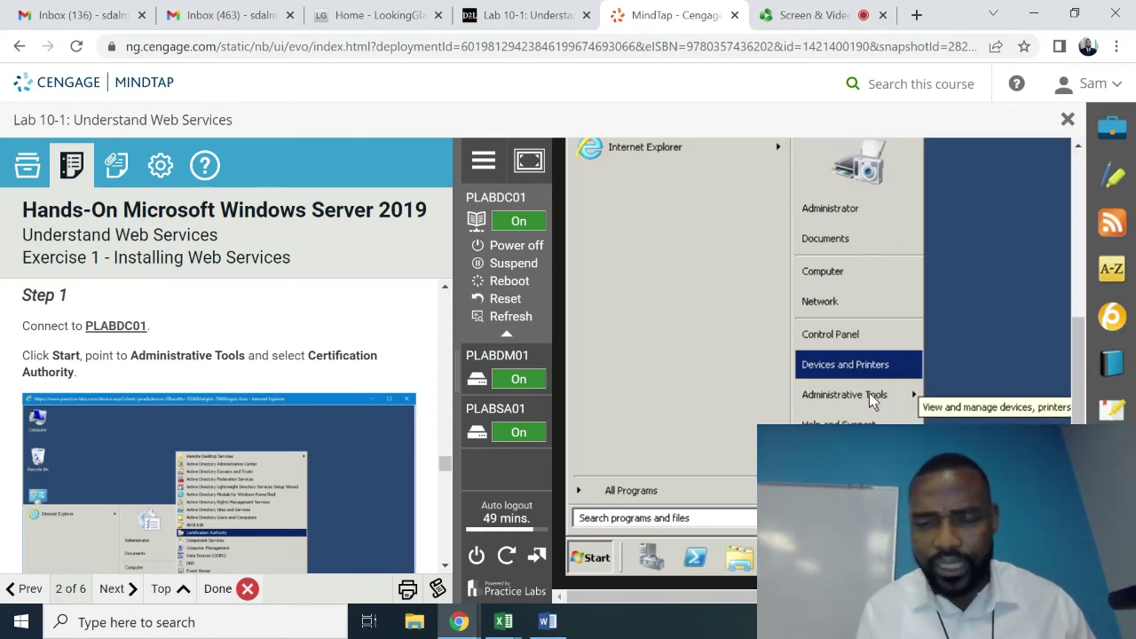
pyautogui.moveTo(866, 406)
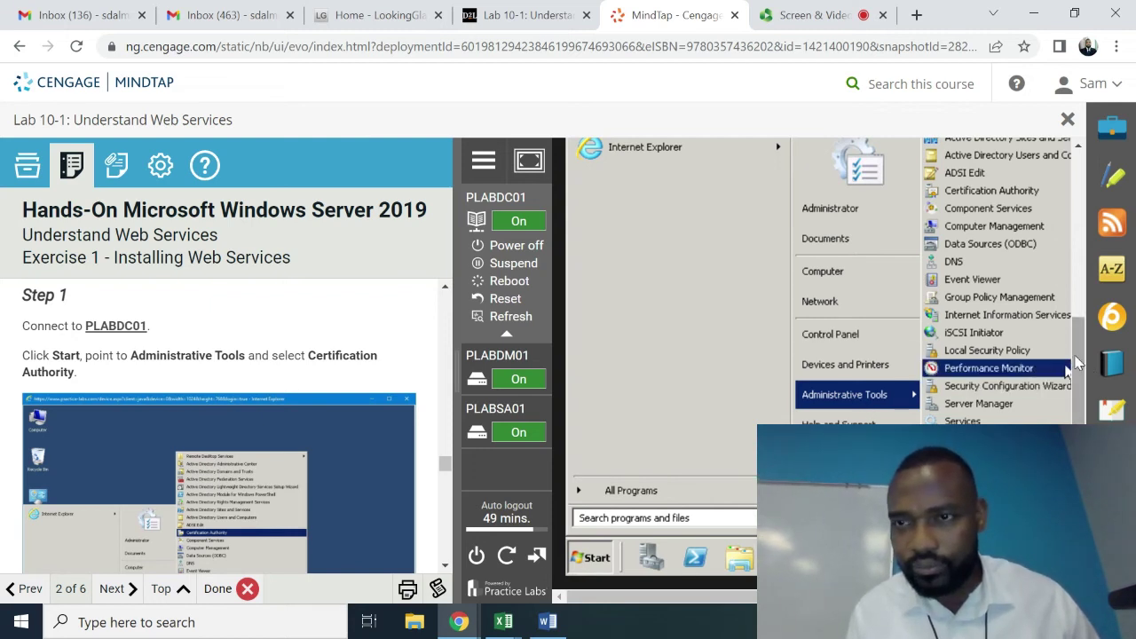
pyautogui.moveTo(1074, 364); pyautogui.dragTo(1070, 289)
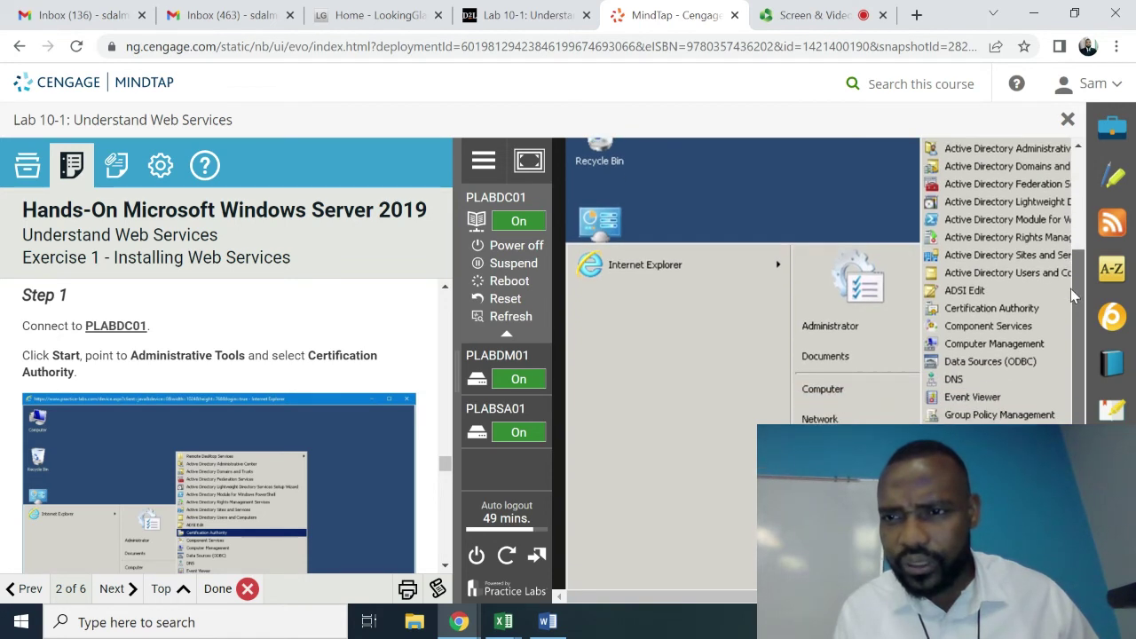
pyautogui.click(1009, 311)
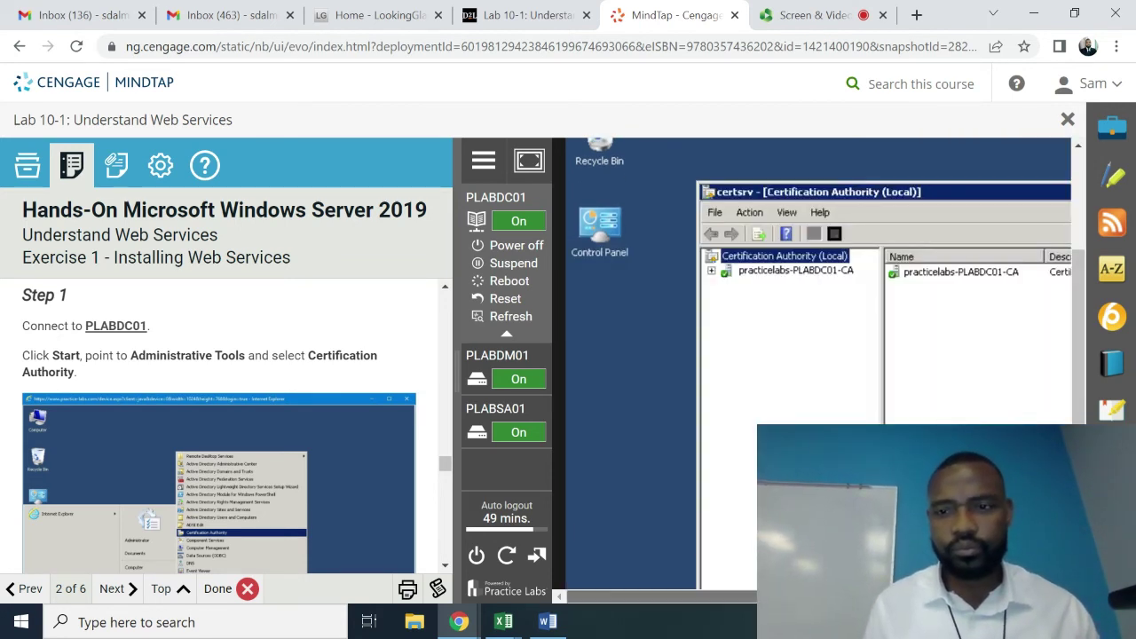
# Step: Read Step 2 of Task 3 in the lab instructions about renewing the CA certificate
pyautogui.click(446, 565)
pyautogui.scroll(-5, 452, 571)
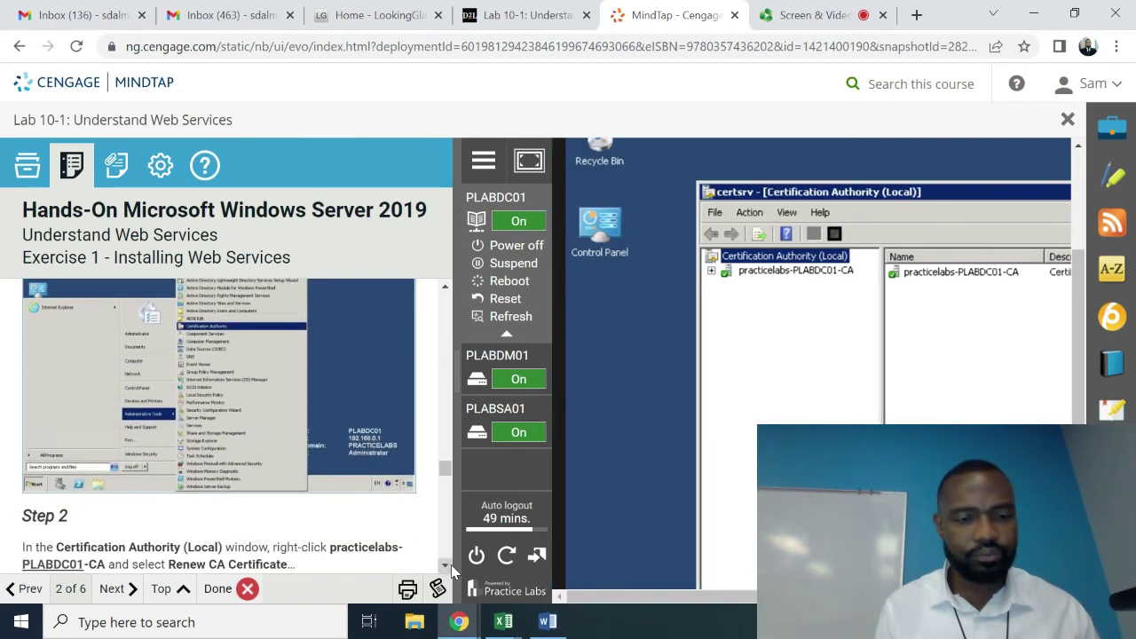
pyautogui.scroll(-2, 451, 569)
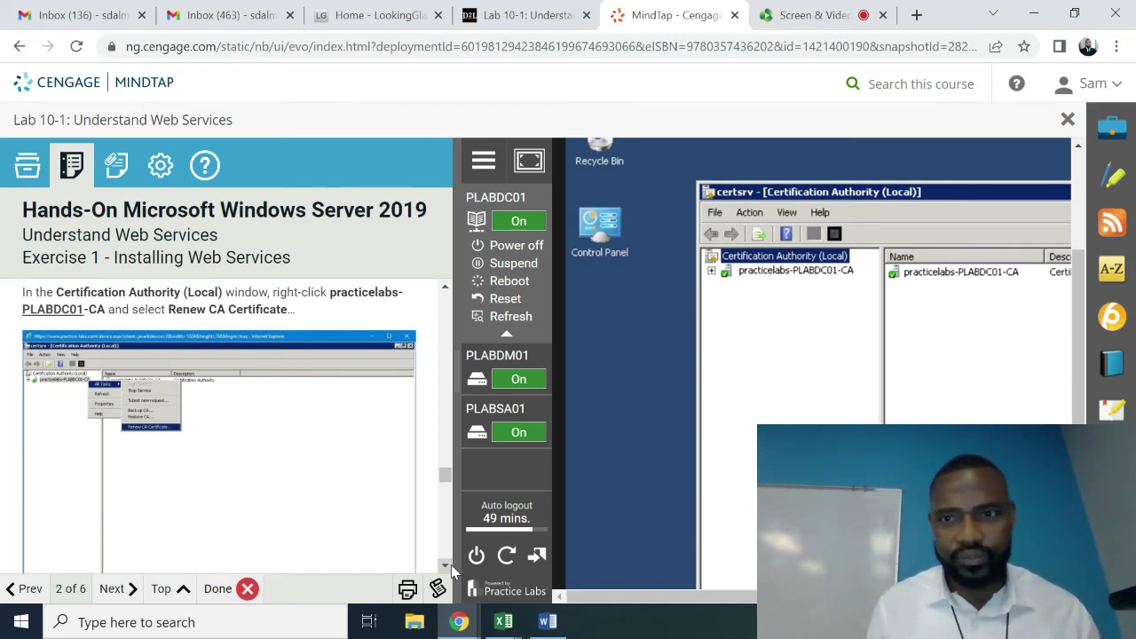
pyautogui.rightClick(783, 273)
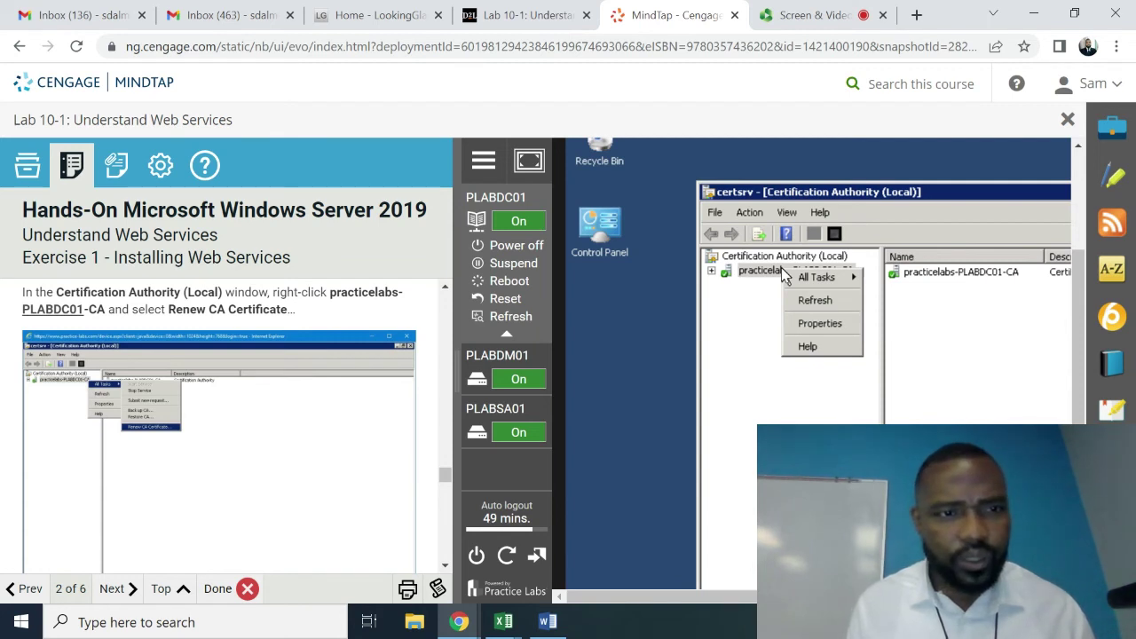
pyautogui.click(747, 305)
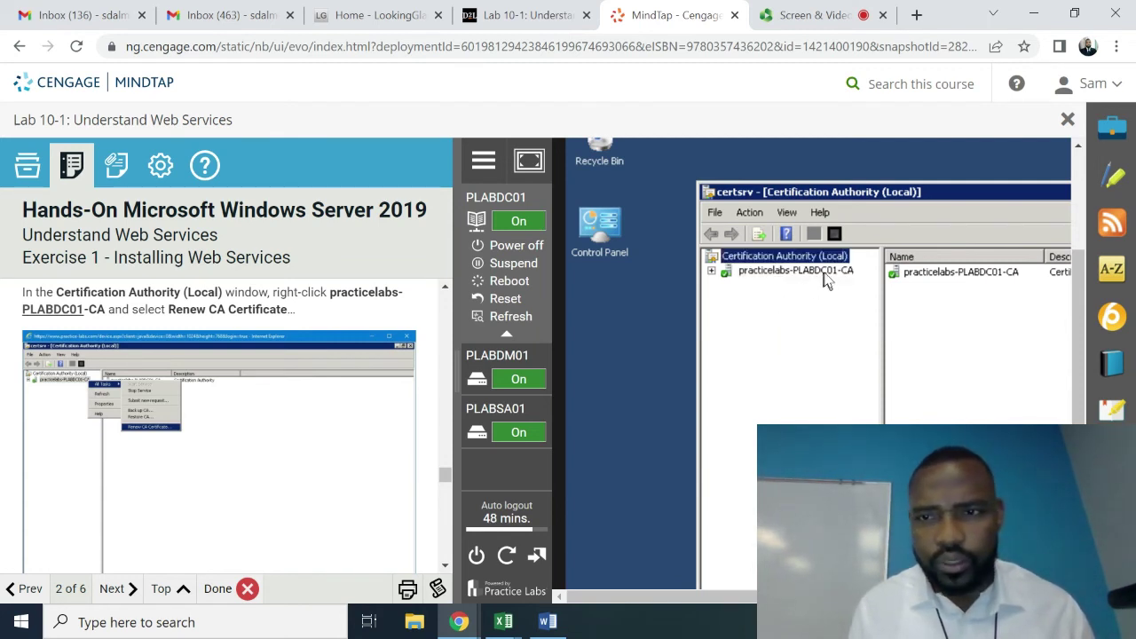
pyautogui.click(938, 274)
pyautogui.rightClick(939, 281)
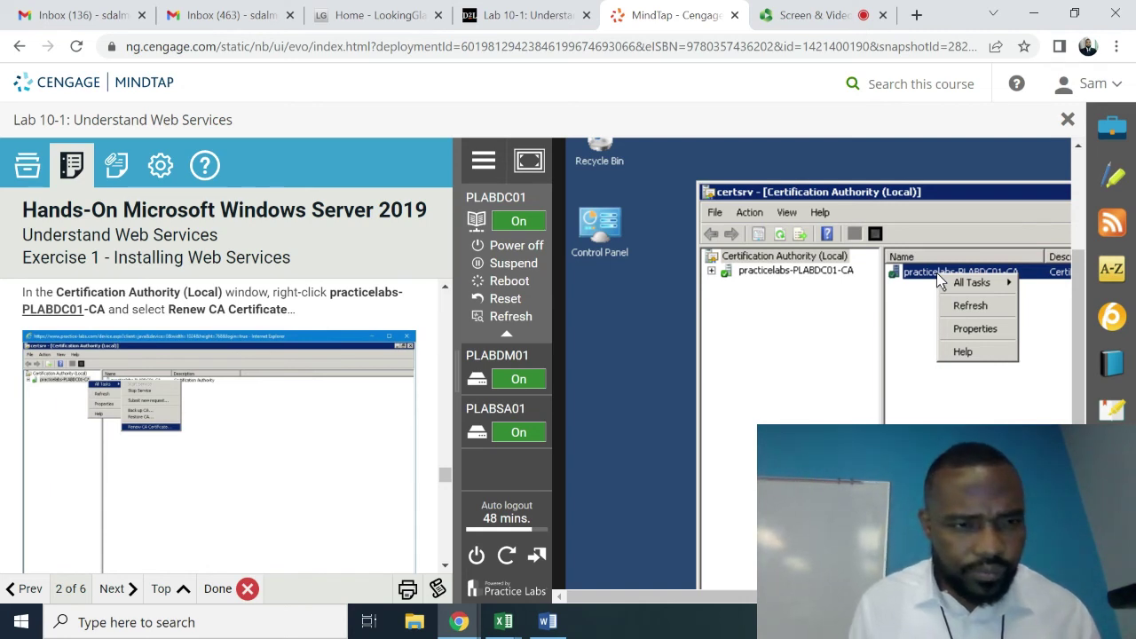
# Step: Start the Renew CA Certificate task for practicelabs-PLABDC01-CA in the console tree
pyautogui.click(806, 273)
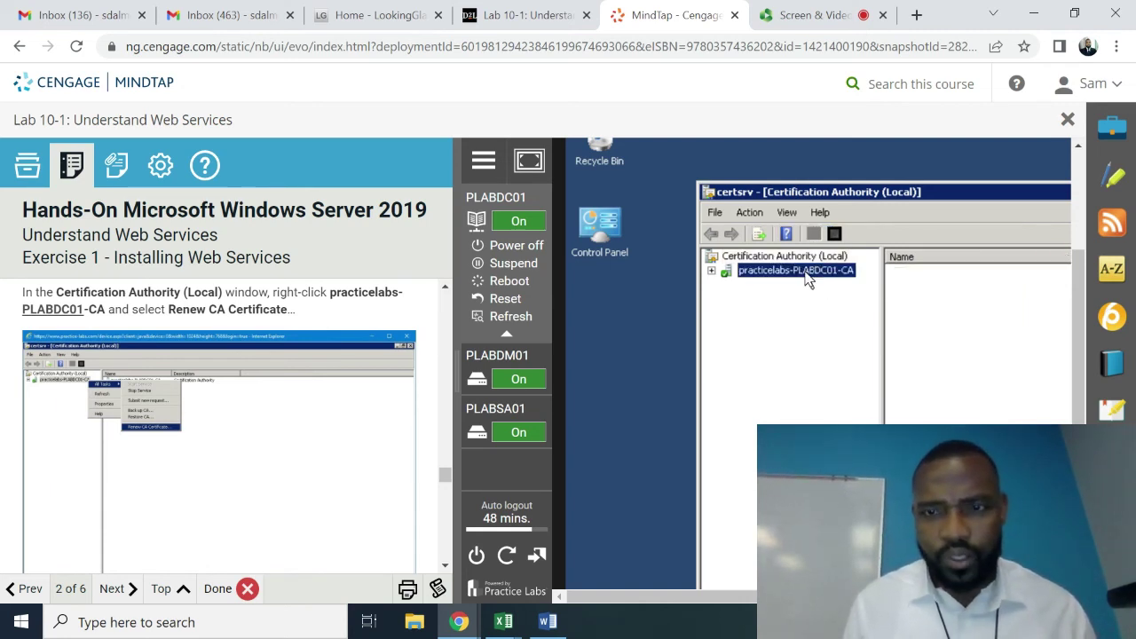
pyautogui.rightClick(808, 278)
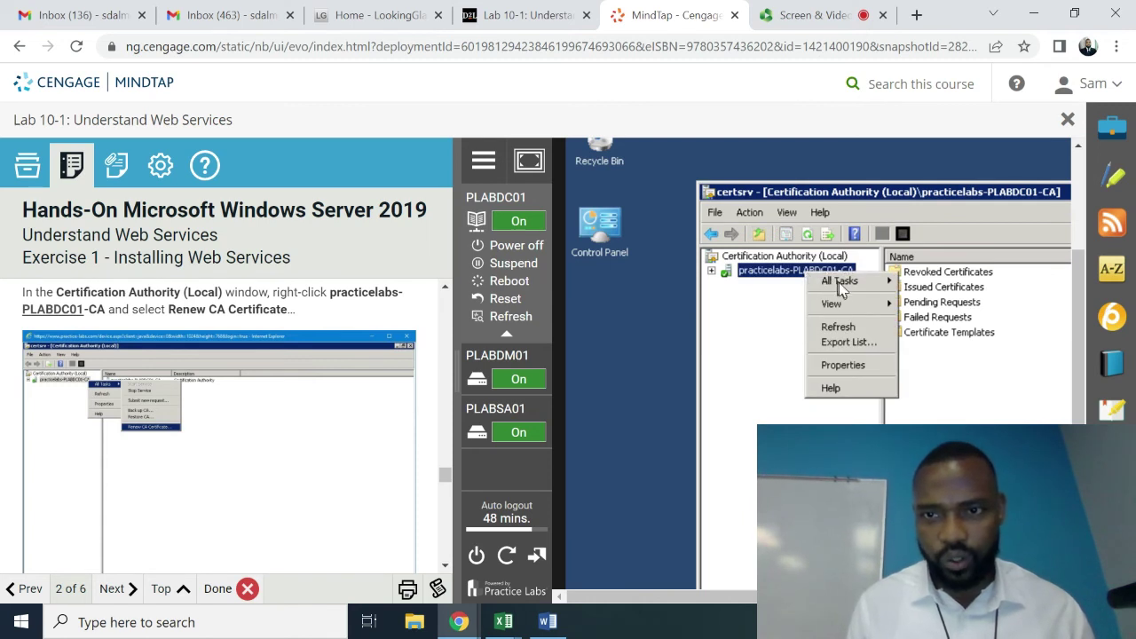
pyautogui.moveTo(843, 289)
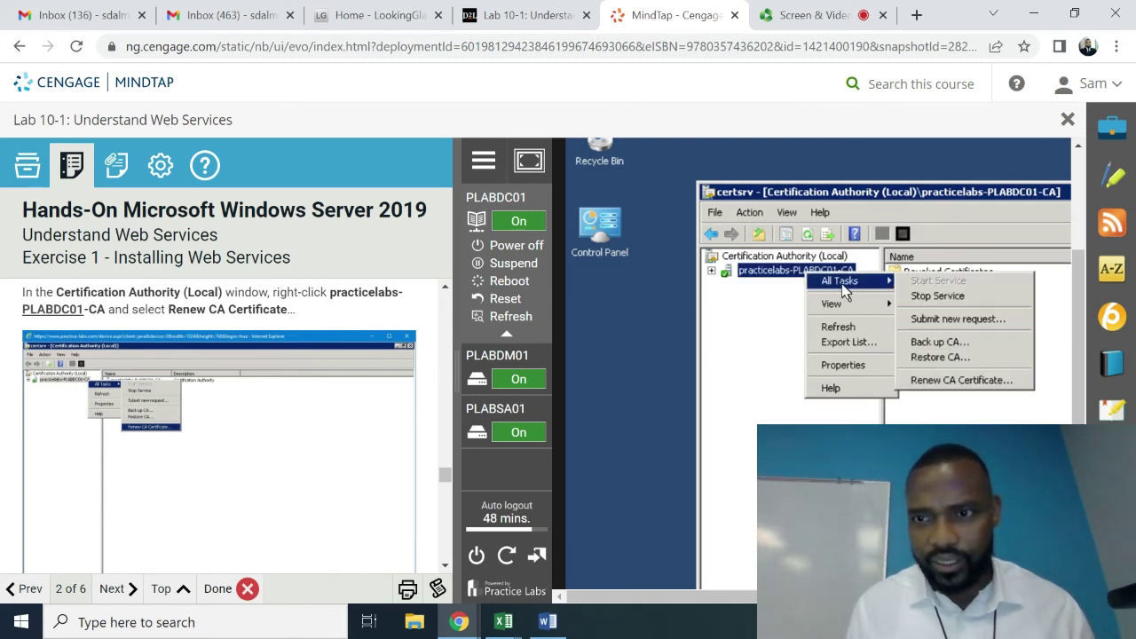
pyautogui.click(951, 382)
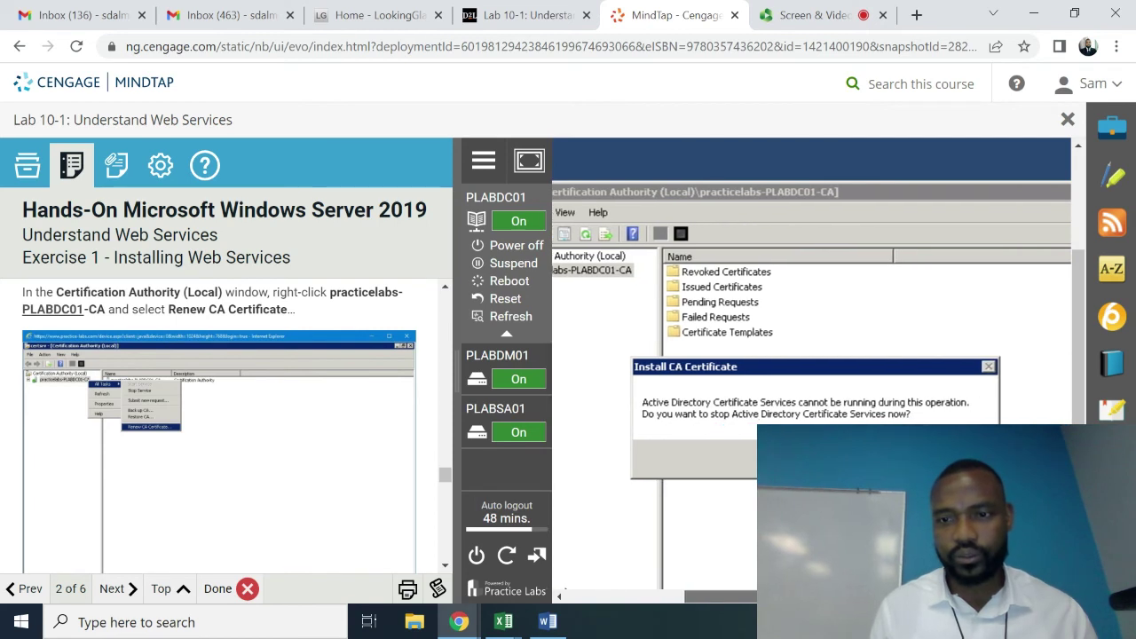
# Step: Following Step 3 of the lab, agree to stop Active Directory Certificate Services for the certificate renewal
pyautogui.click(446, 563)
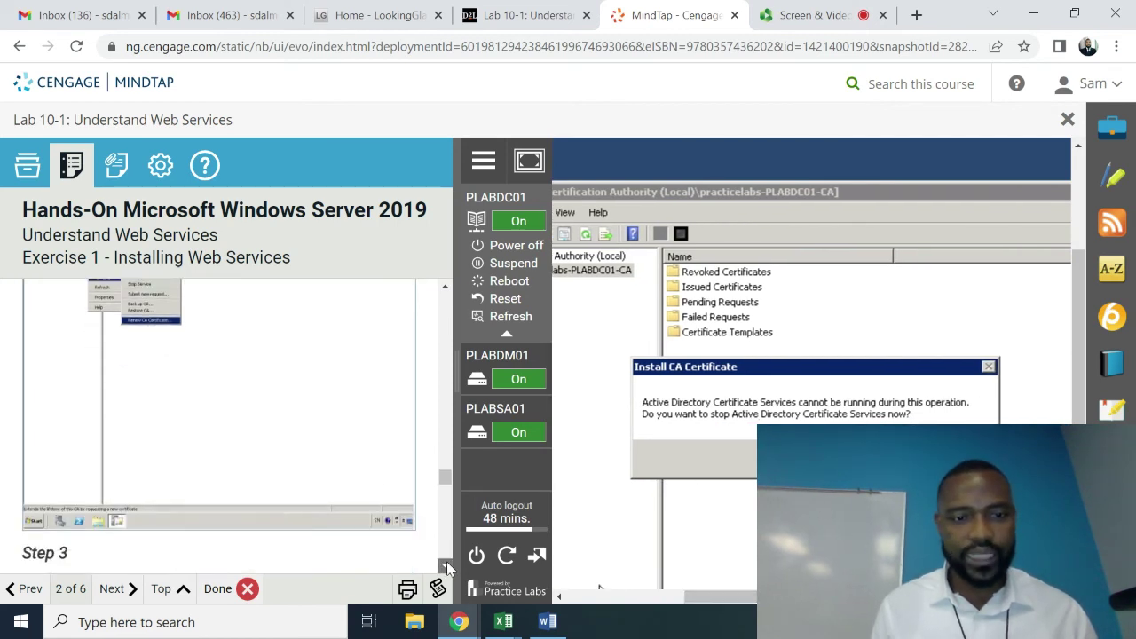
pyautogui.click(447, 564)
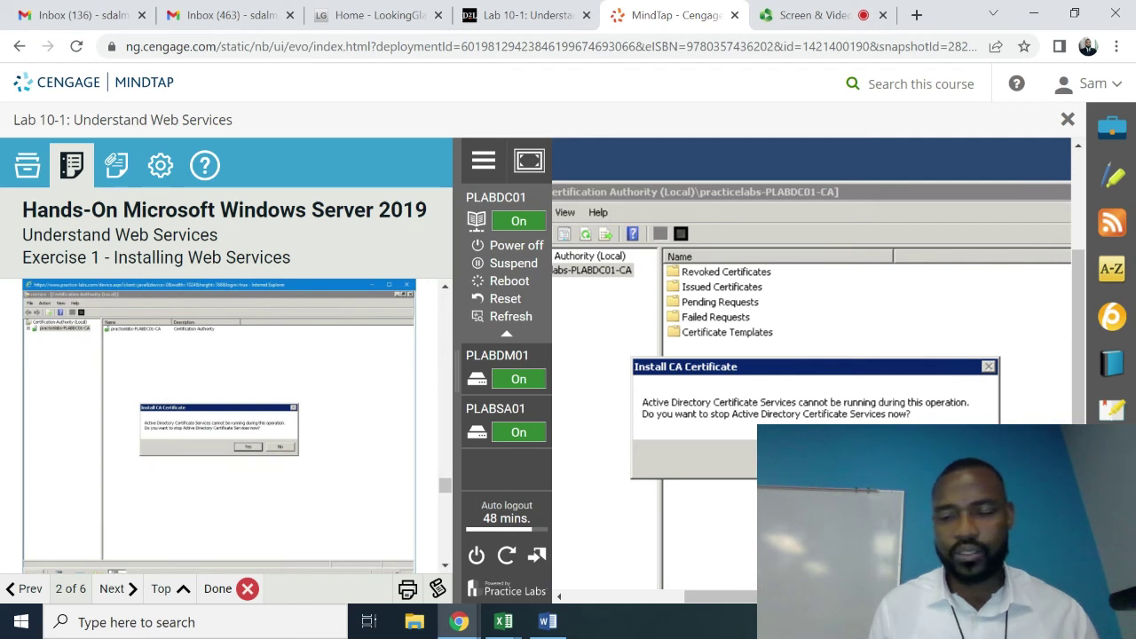
pyautogui.press('Return')
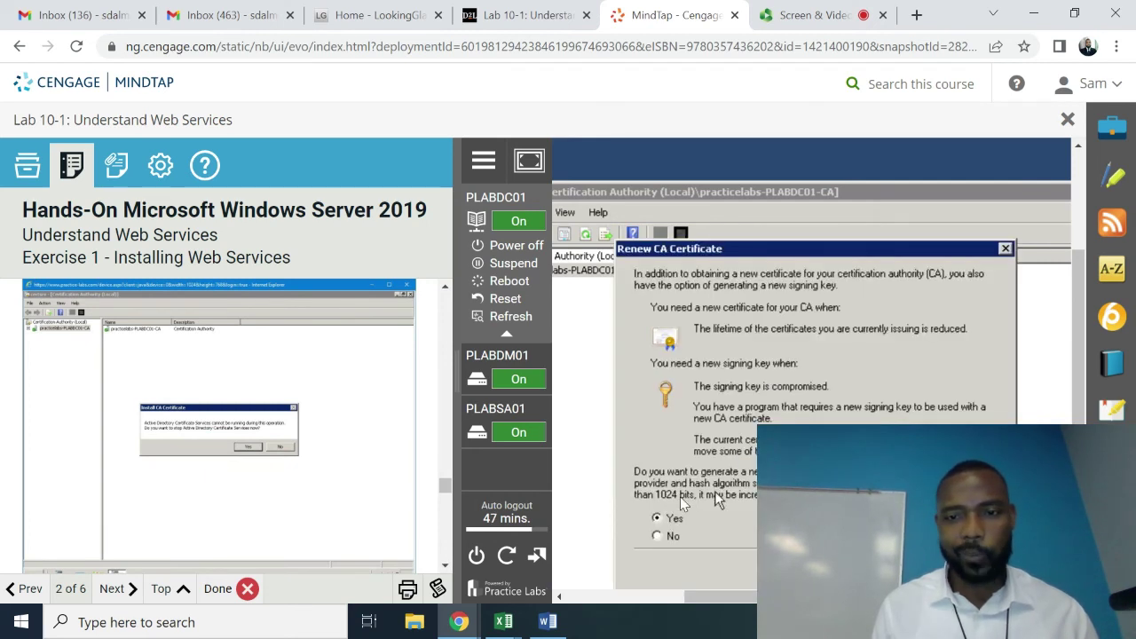
# Step: Following Step 4 of the lab, renew the CA certificate with the Yes option for generating a new key pair
pyautogui.click(446, 566)
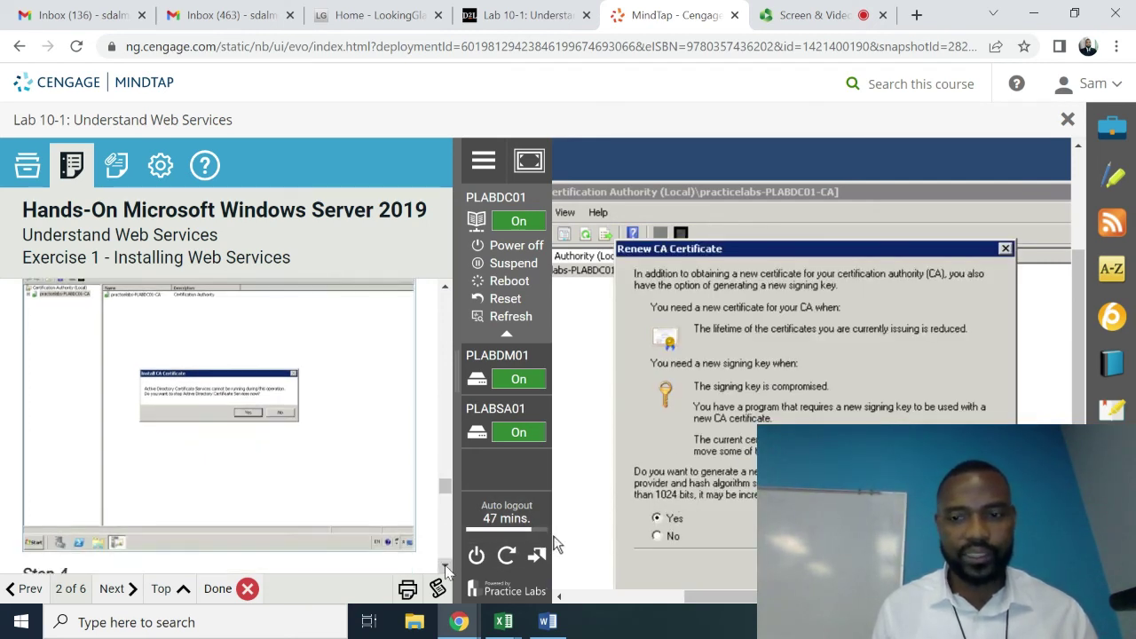
pyautogui.scroll(-3, 446, 566)
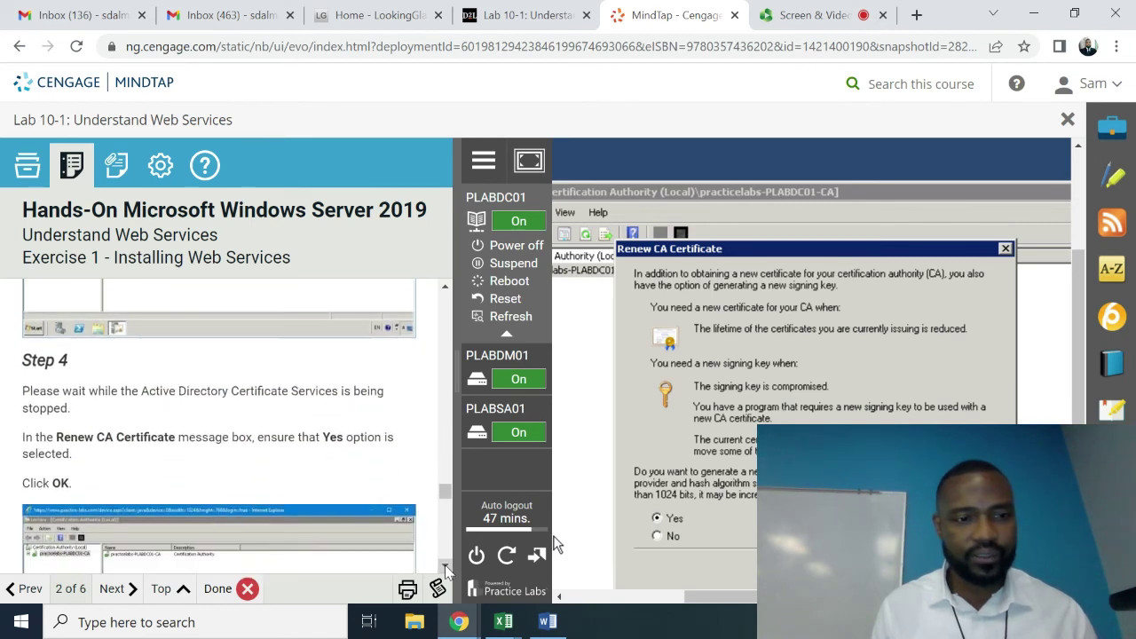
pyautogui.scroll(-1, 447, 568)
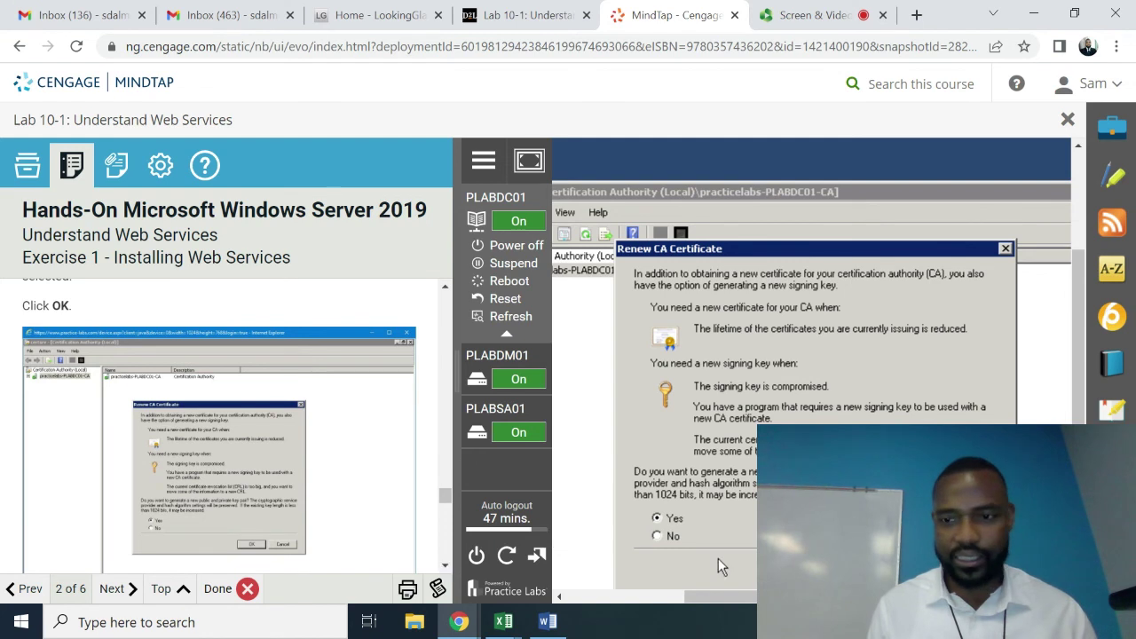
pyautogui.press('Return')
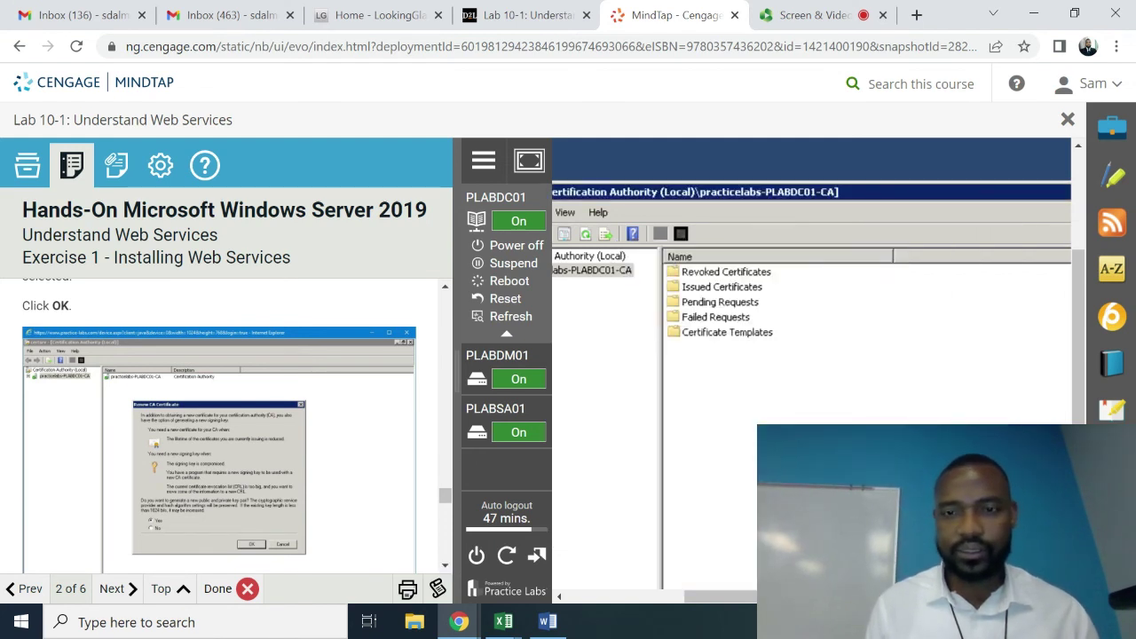
# Step: Read Steps 5 and 6 of the lab while waiting for Active Directory Certificate Services to start
pyautogui.click(446, 566)
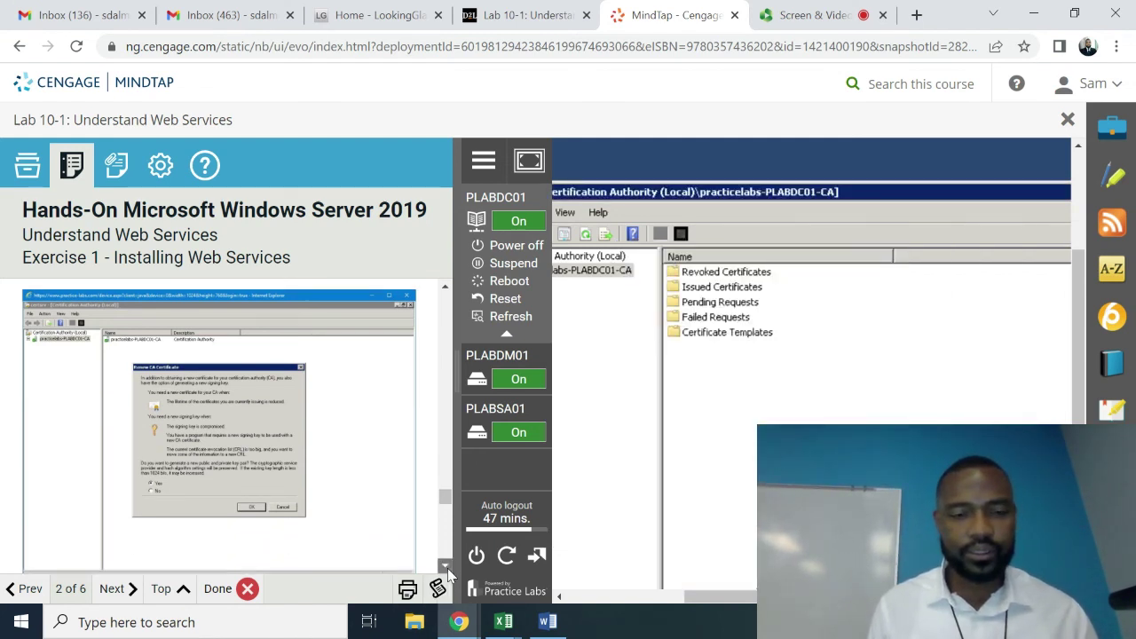
pyautogui.scroll(-4, 447, 568)
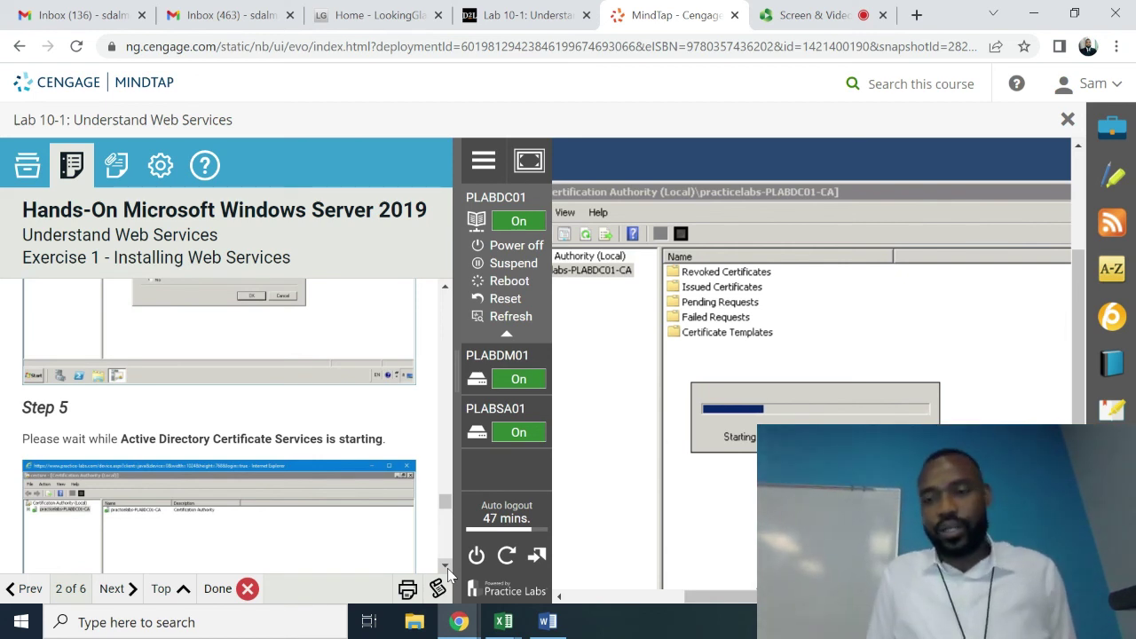
pyautogui.click(447, 567)
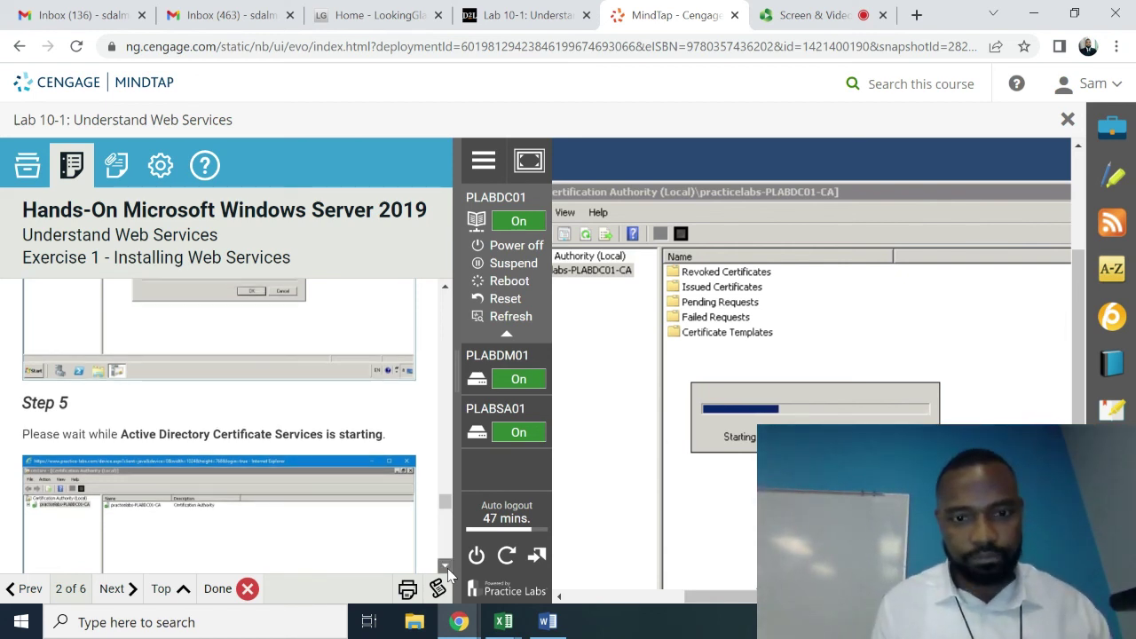
pyautogui.moveTo(447, 568); pyautogui.dragTo(447, 568)
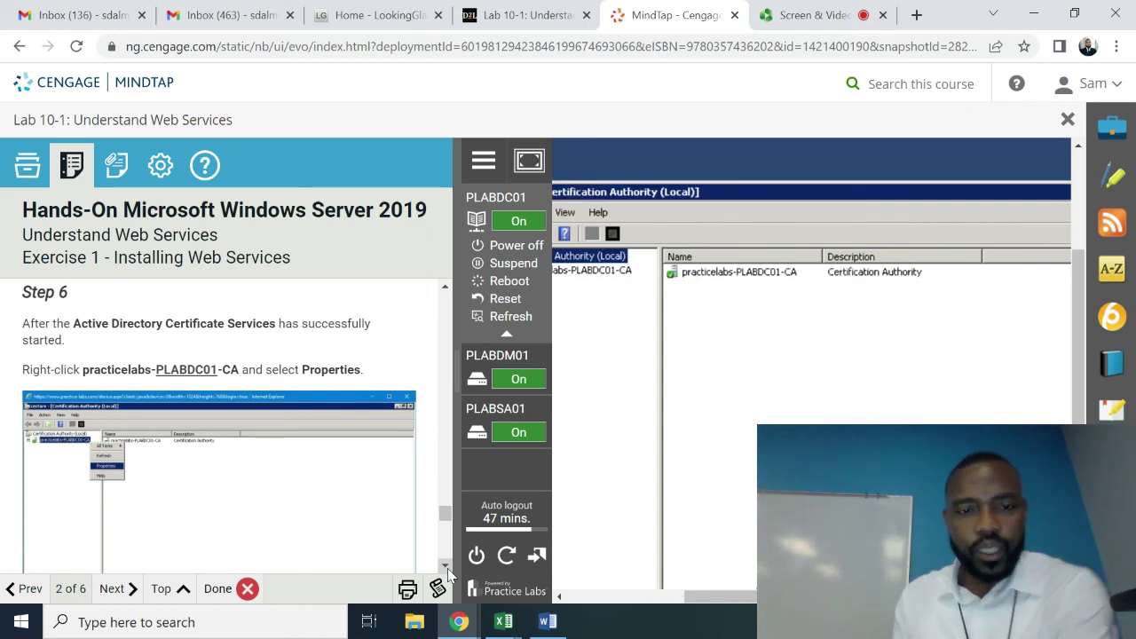
pyautogui.click(445, 564)
pyautogui.click(445, 564)
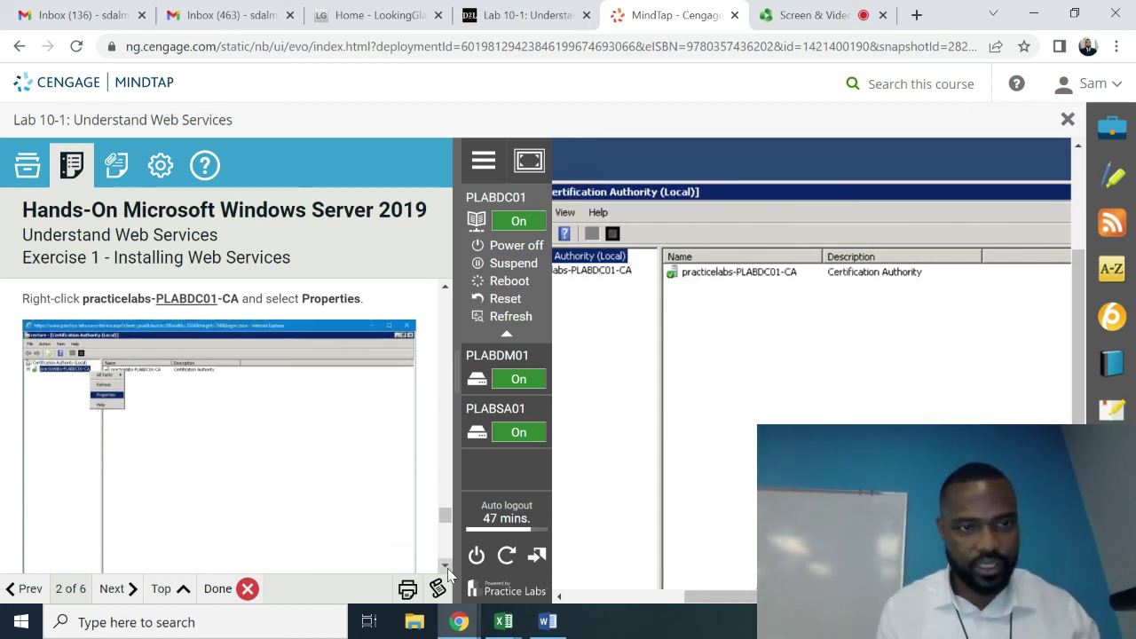
pyautogui.click(445, 288)
pyautogui.click(445, 288)
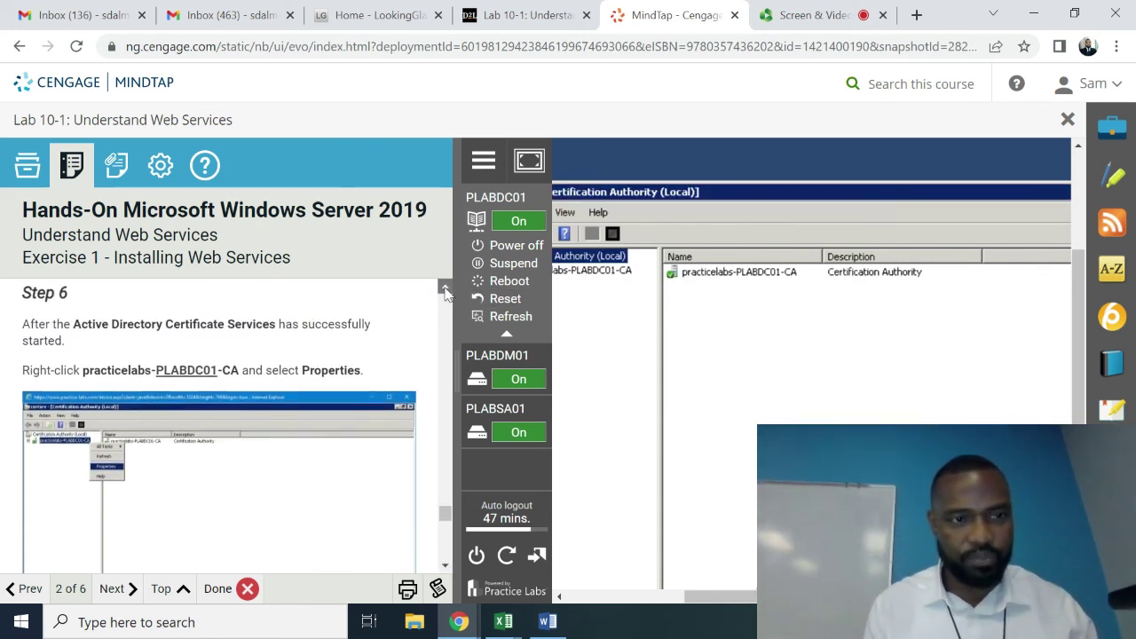
pyautogui.click(445, 289)
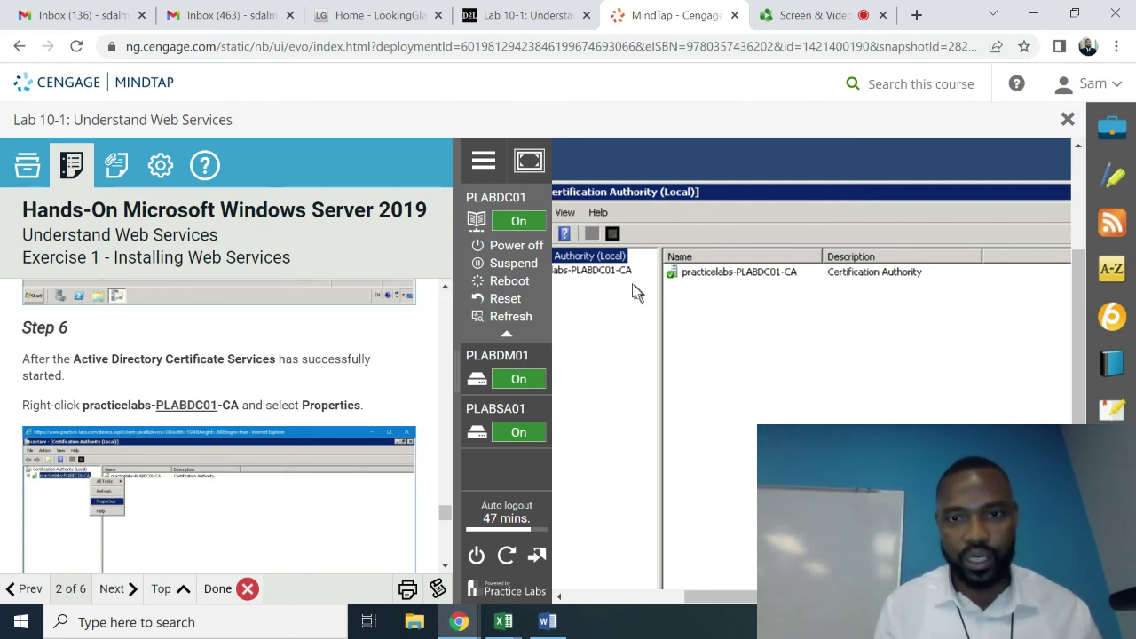
# Step: Following Step 6 of the lab, open the properties of the practicelabs-PLABDC01-CA certification authority
pyautogui.click(607, 277)
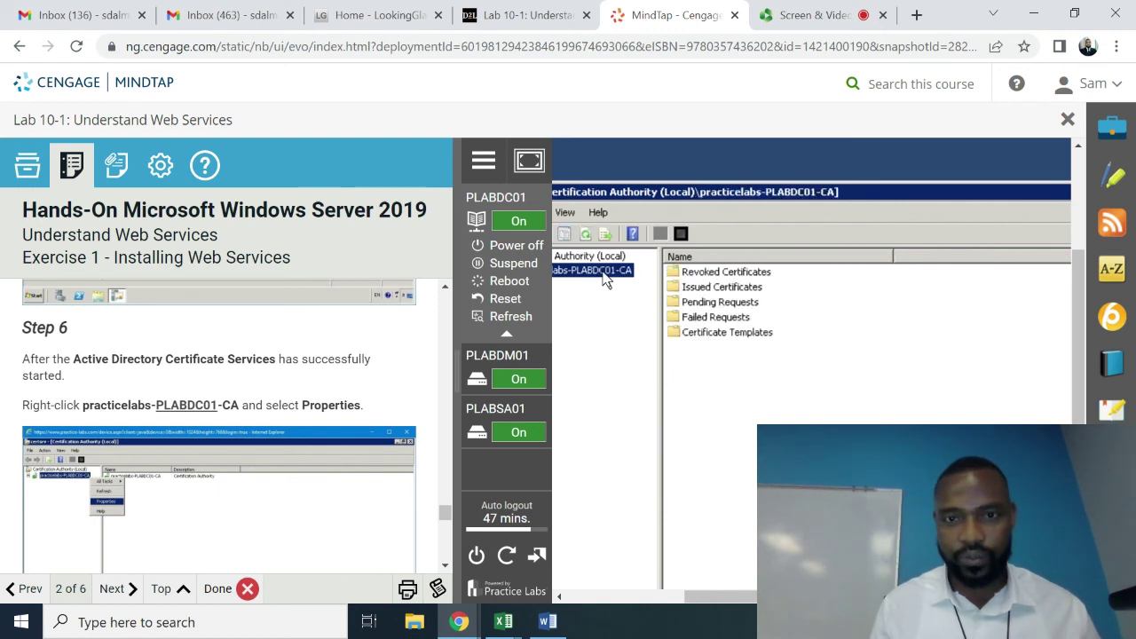
pyautogui.rightClick(605, 279)
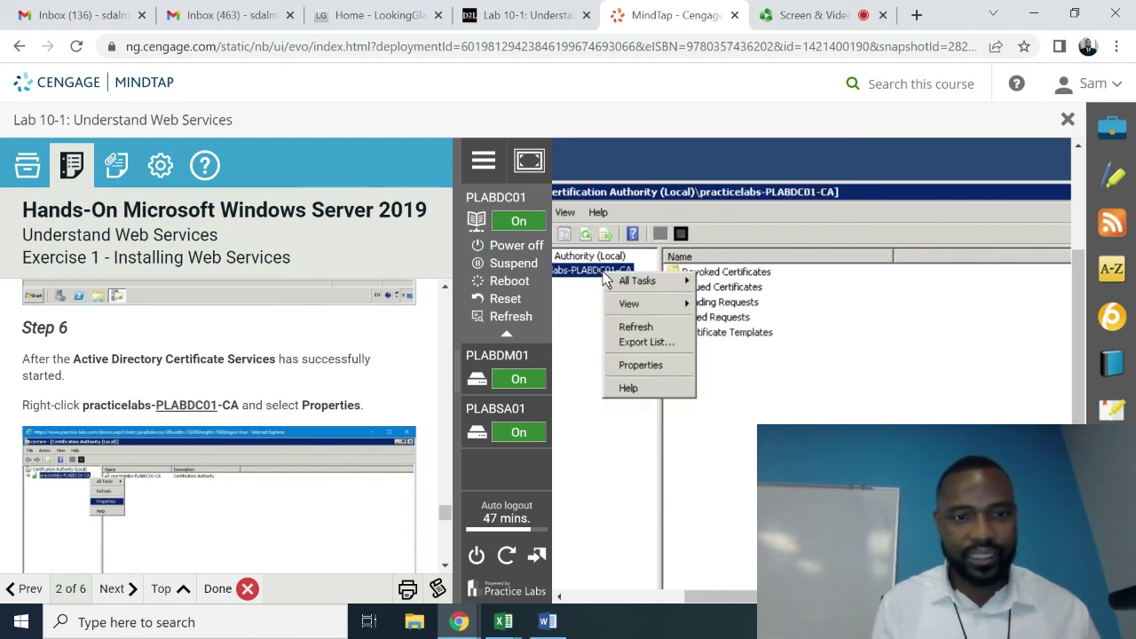
pyautogui.click(638, 365)
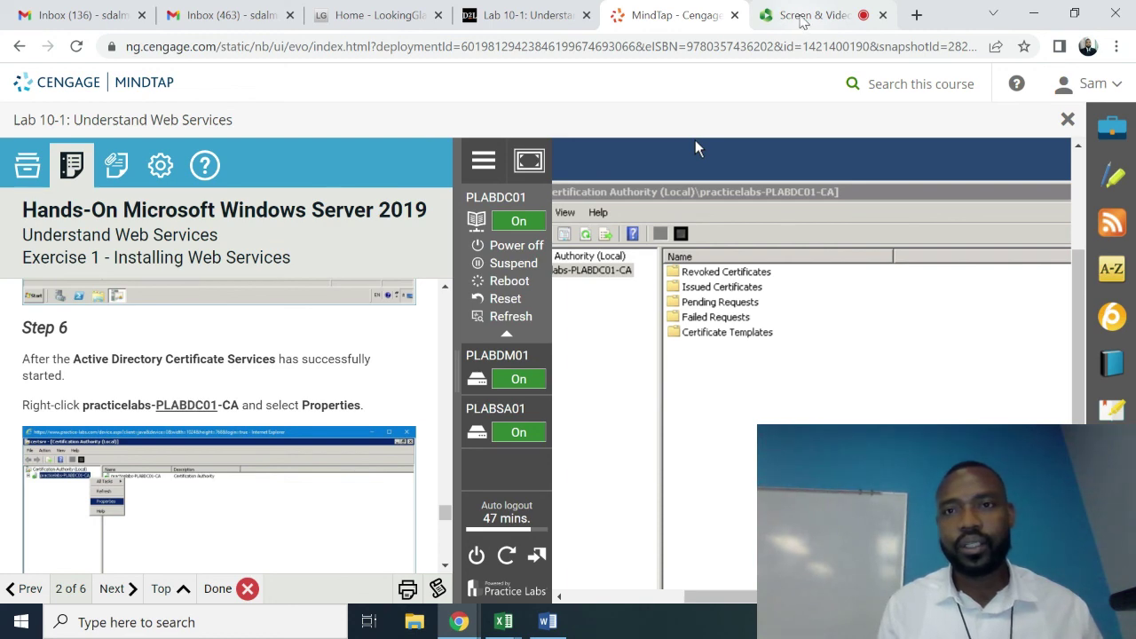
pyautogui.click(802, 16)
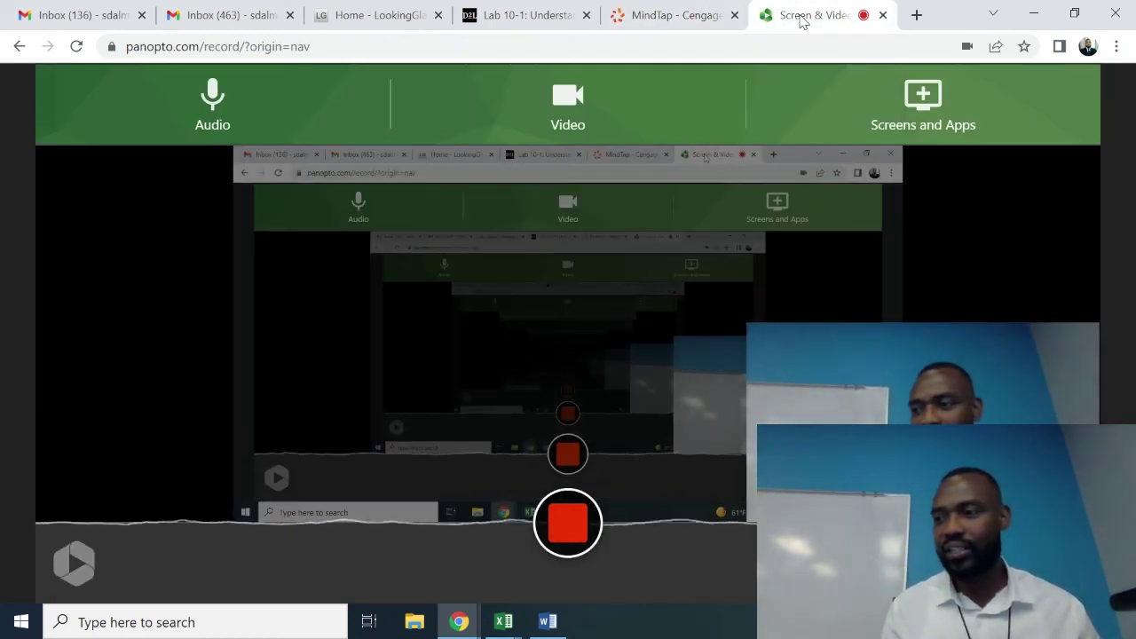